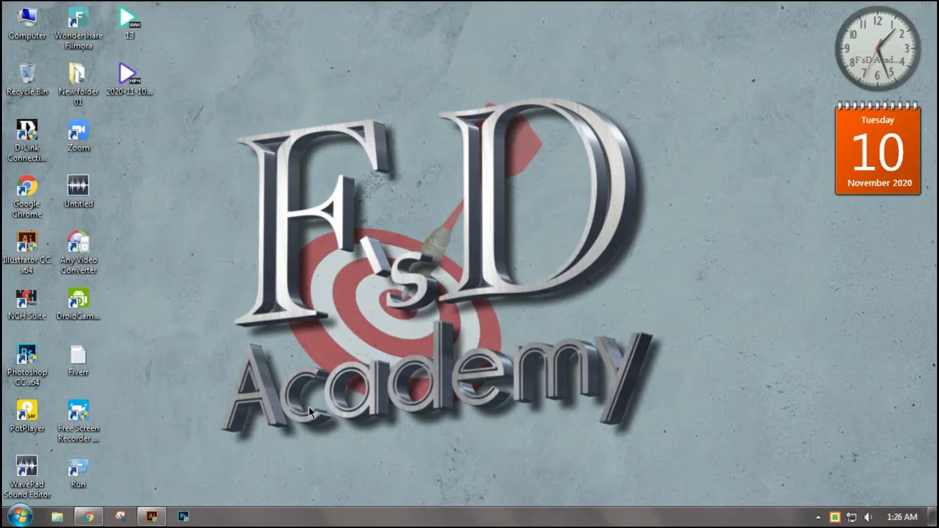
- Restore the minimized Illustrator window from the taskbar
click(152, 516)
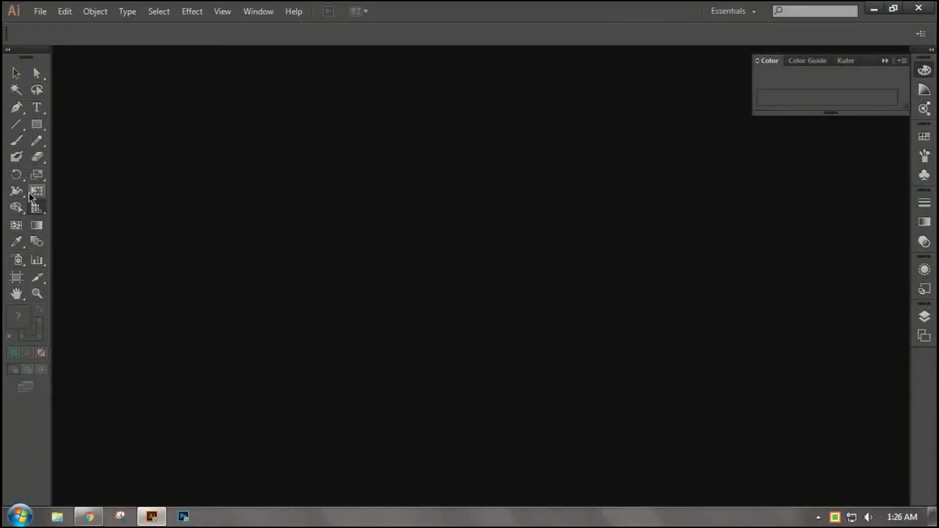
- Select the Warp Tool, then open and dismiss the New from Template chooser
click(22, 195)
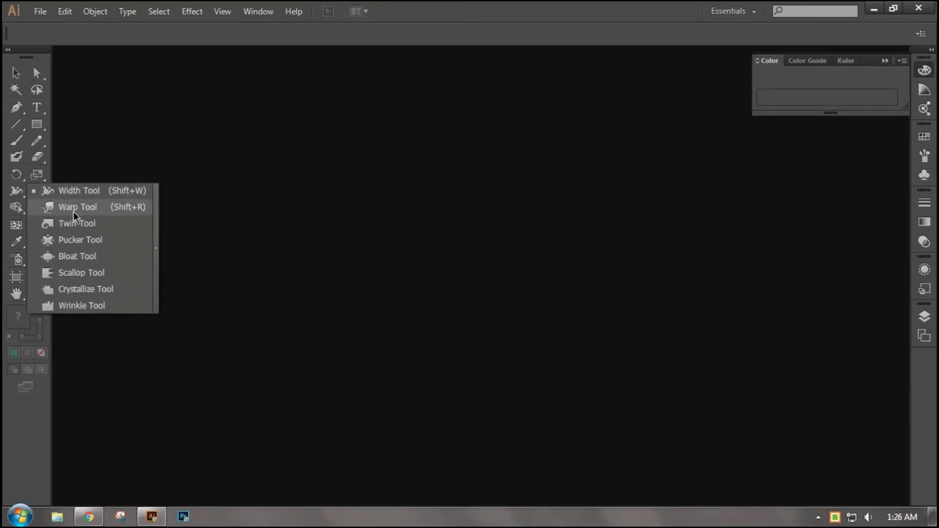
click(41, 206)
click(40, 12)
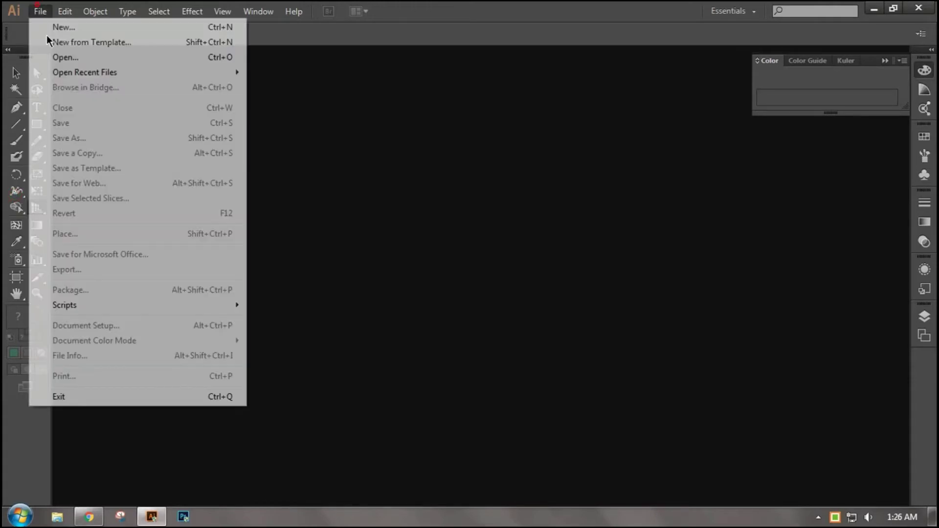
click(63, 42)
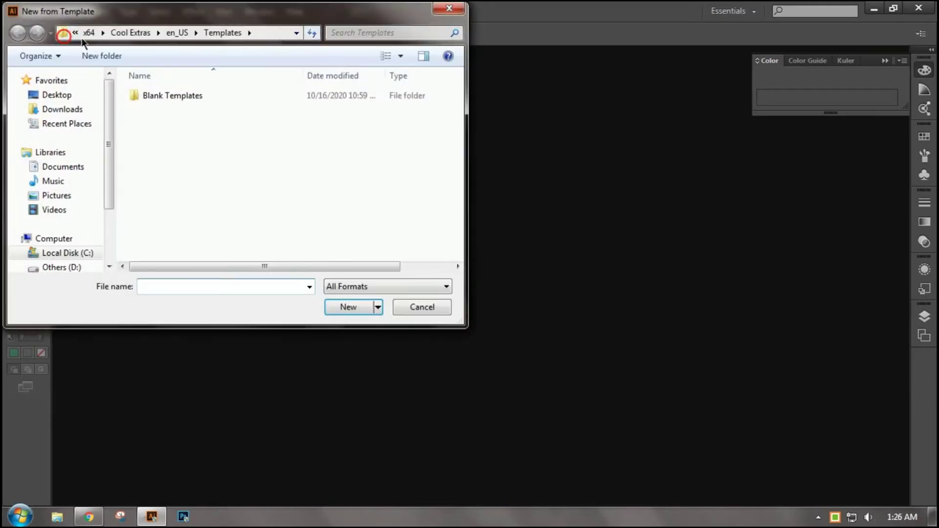
click(448, 8)
- Create a new Letter-size document, Untitled-1 (8.5 × 11 in, CMYK)
click(38, 12)
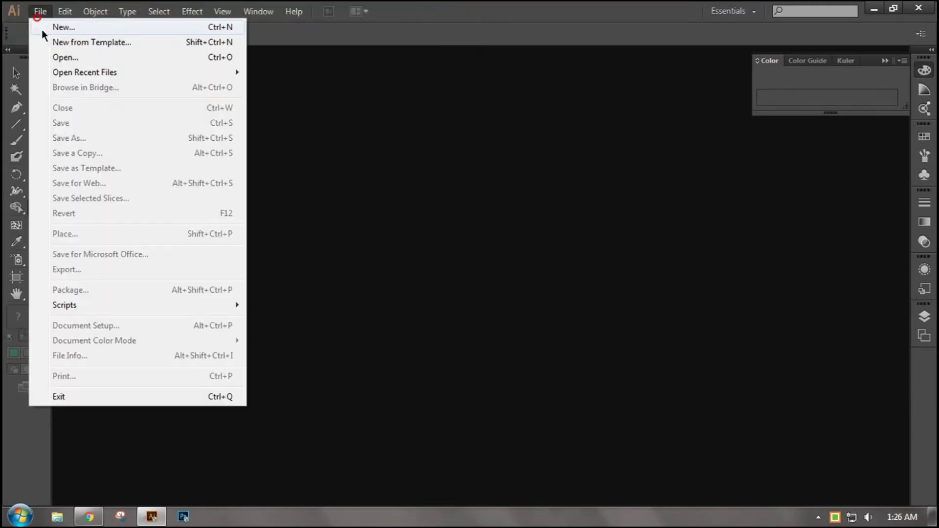
click(42, 29)
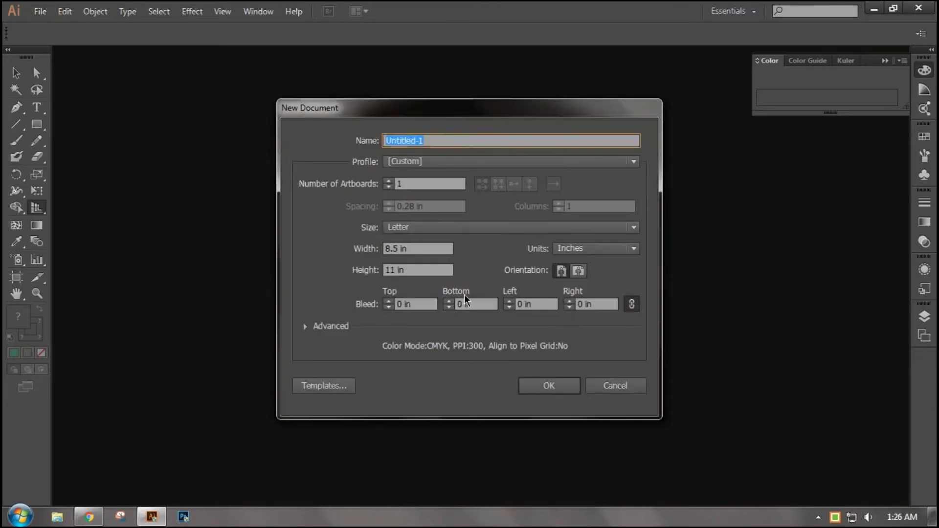
click(541, 385)
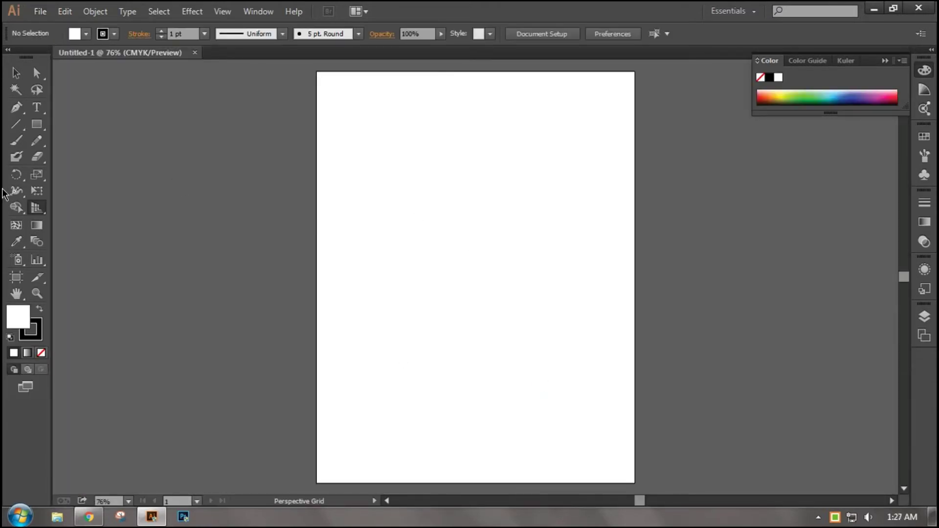
- Draw a long thin horizontal rectangle on the upper artboard with the Rectangle Tool
click(39, 123)
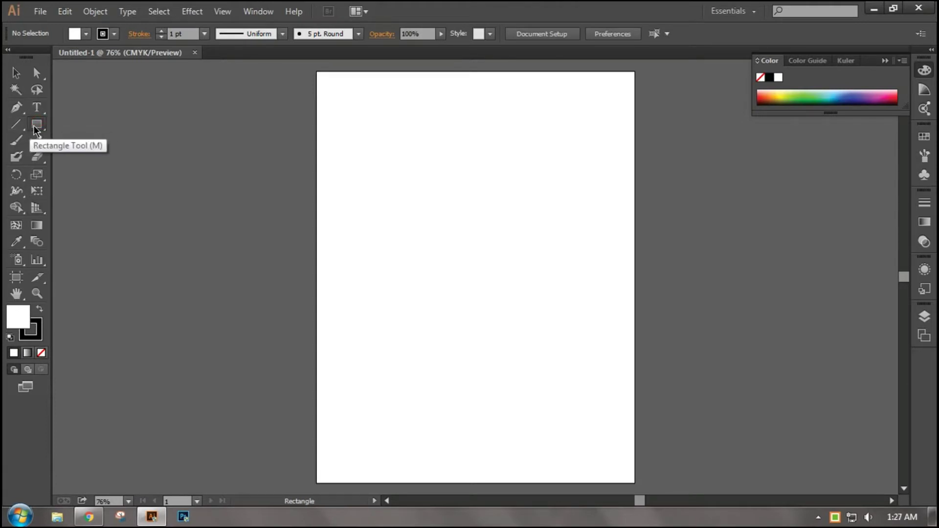
click(21, 127)
click(36, 124)
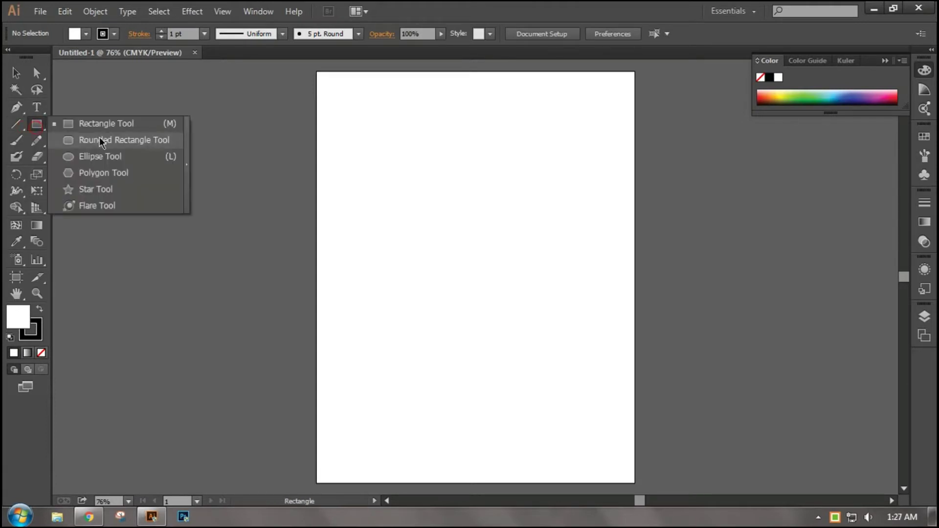
drag(359, 195, 608, 230)
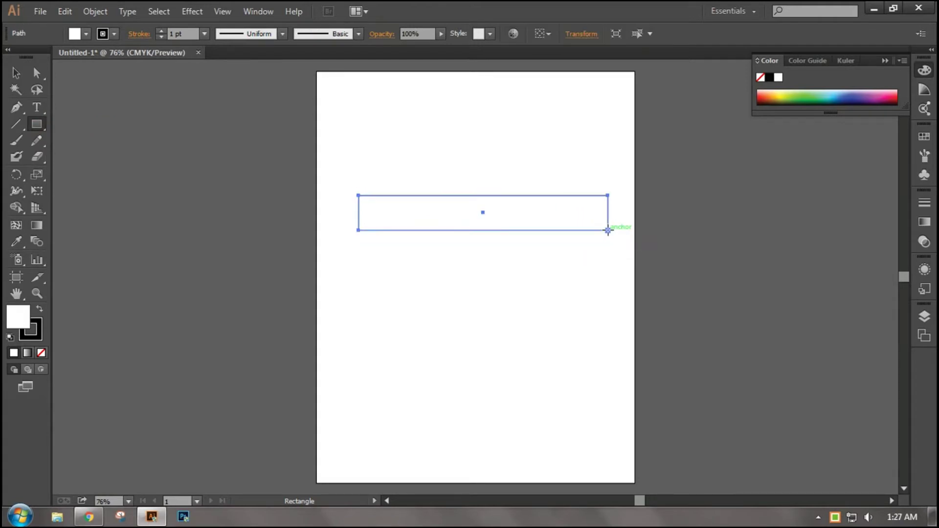
- Give the rectangle no stroke and a black fill, then select it
click(103, 33)
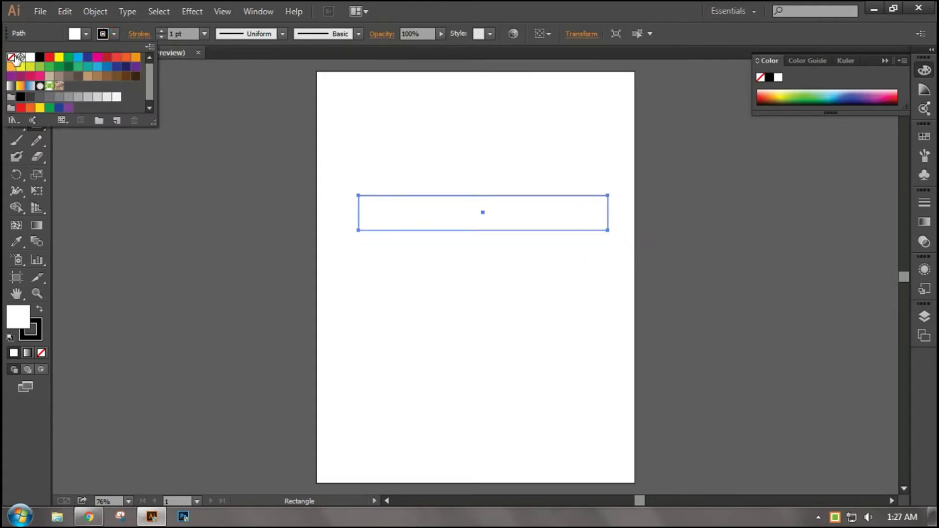
click(12, 57)
click(105, 33)
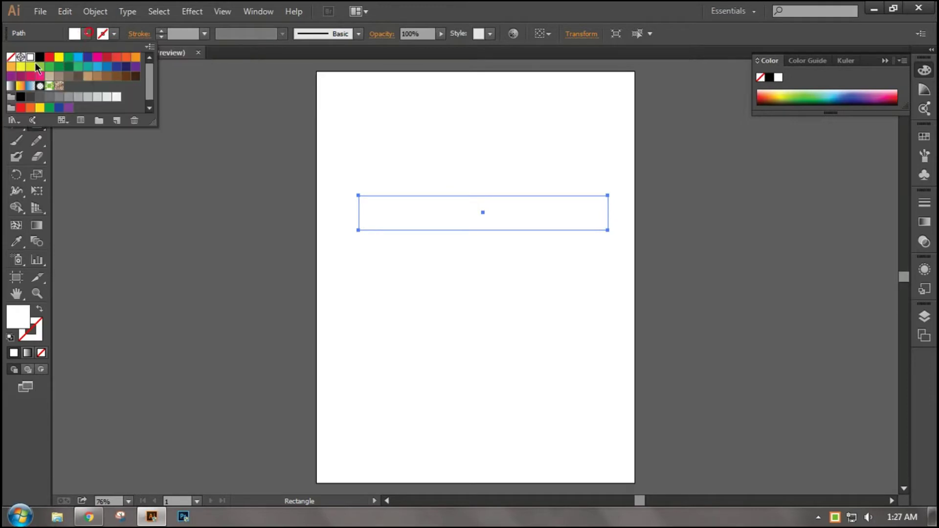
click(40, 57)
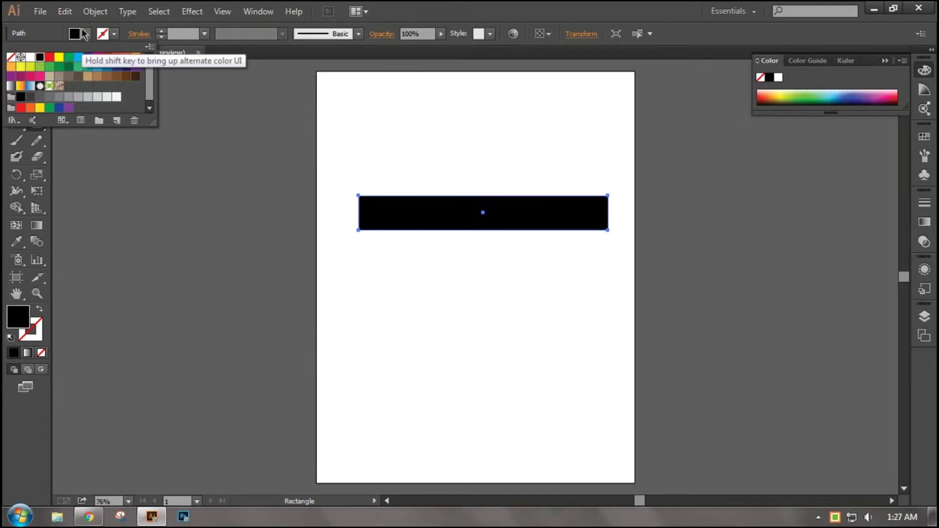
click(17, 72)
click(457, 255)
click(483, 222)
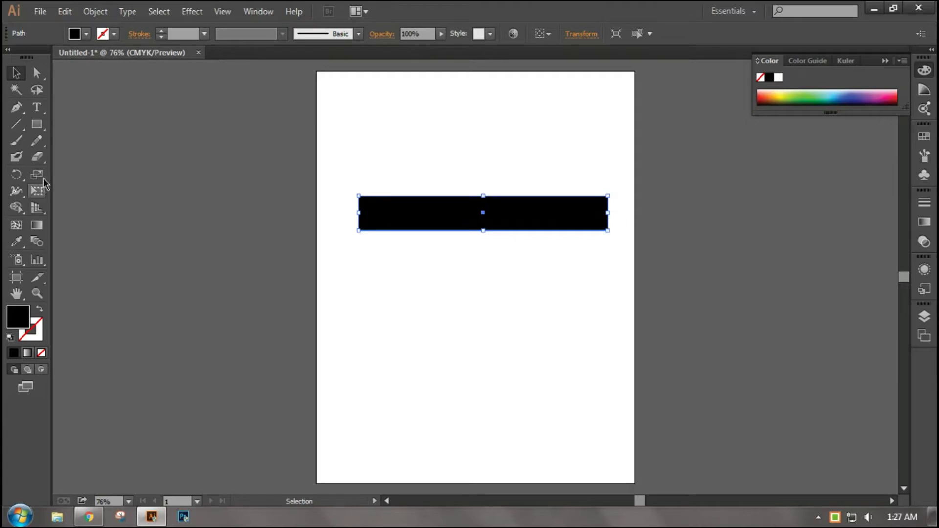
- Select the rectangle's left anchors and zoom in to 200%, centring the rectangle
click(35, 74)
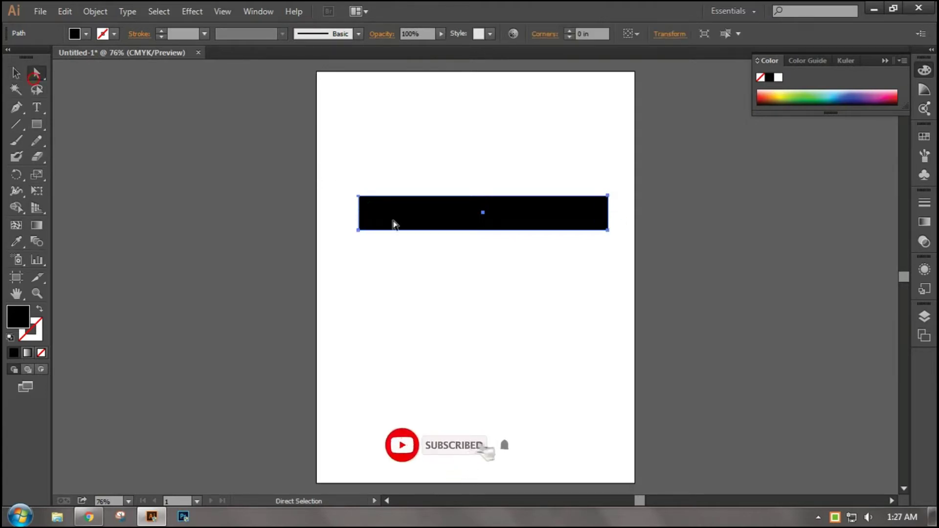
drag(321, 163, 367, 210)
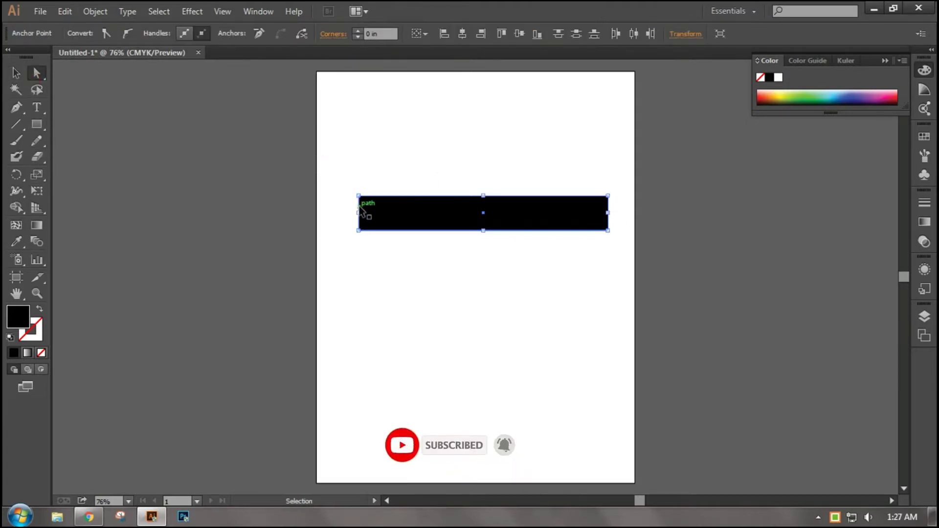
key(ctrl+plus)
key(ctrl+plus)
key(ctrl+plus)
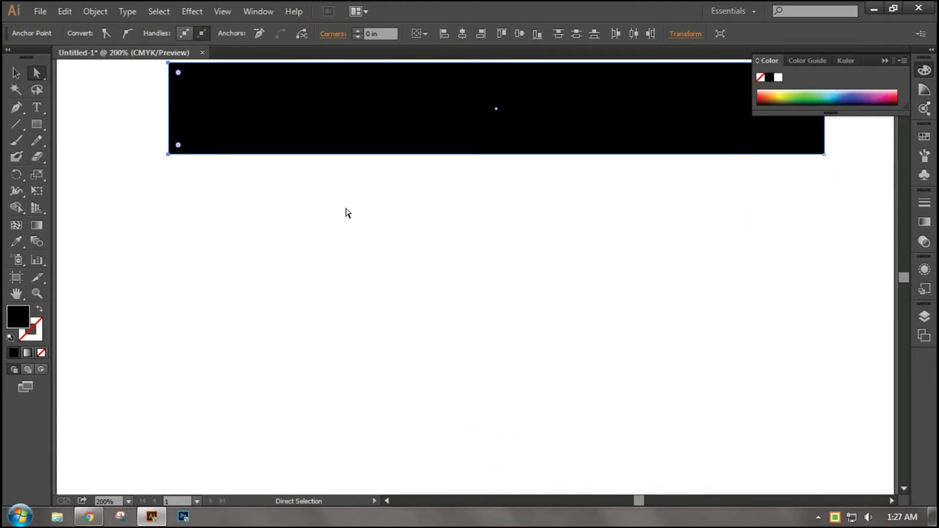
drag(394, 293, 361, 475)
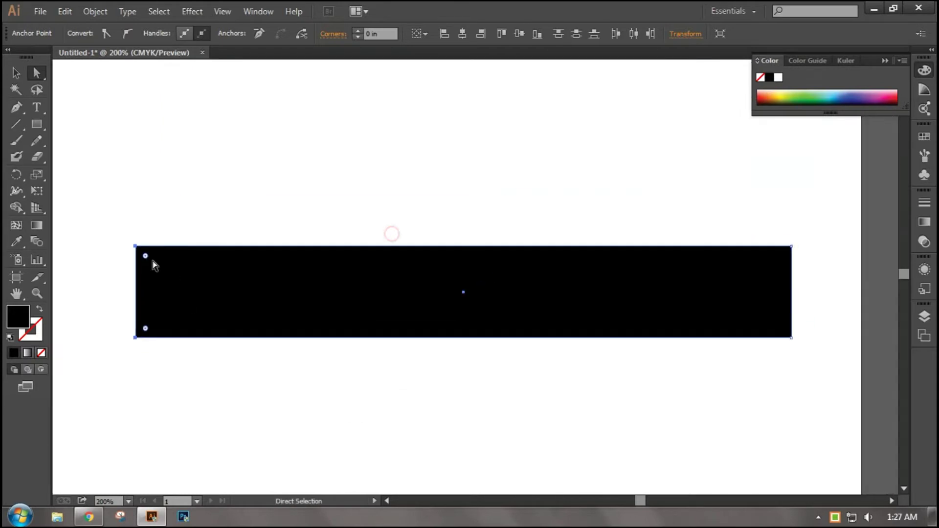
- Try skewing the rectangle by dragging its left corners, then undo back to the straight shape
click(135, 246)
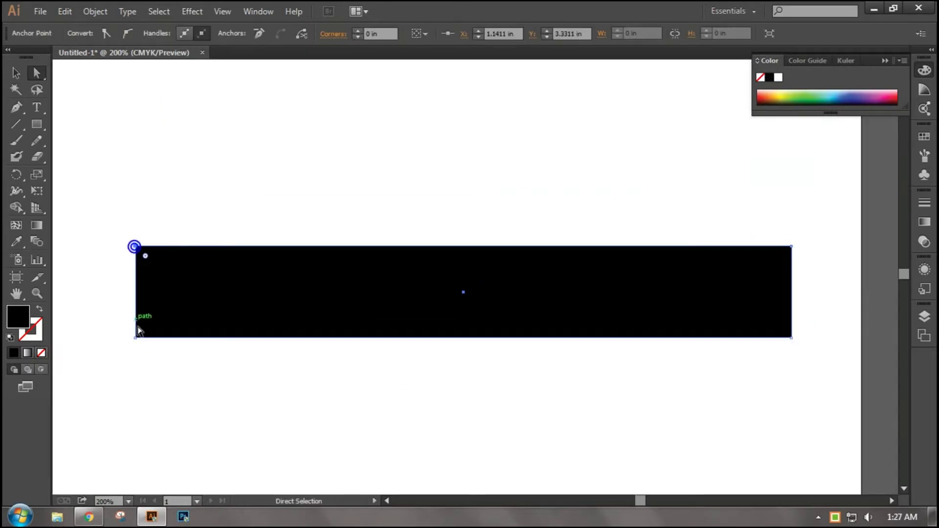
shift+click(136, 337)
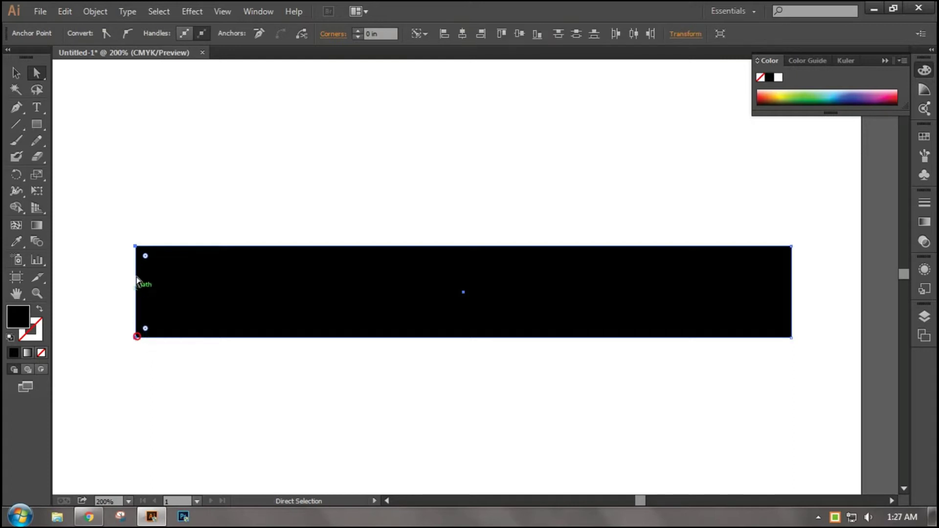
drag(138, 250, 135, 284)
key(ctrl+z)
click(136, 246)
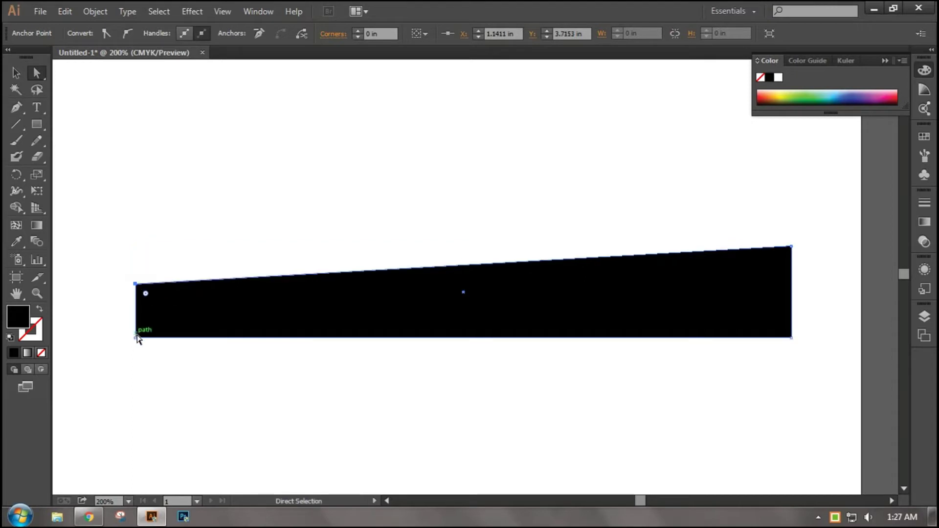
click(135, 340)
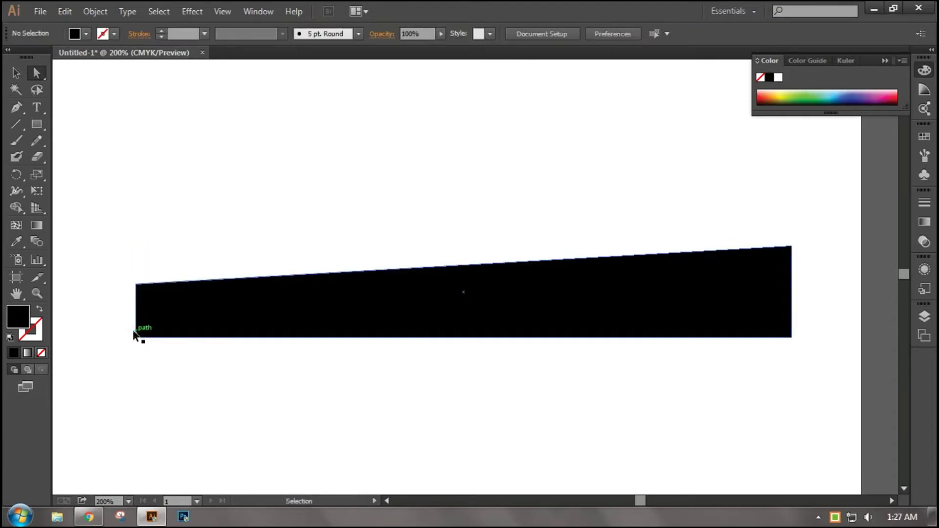
click(137, 332)
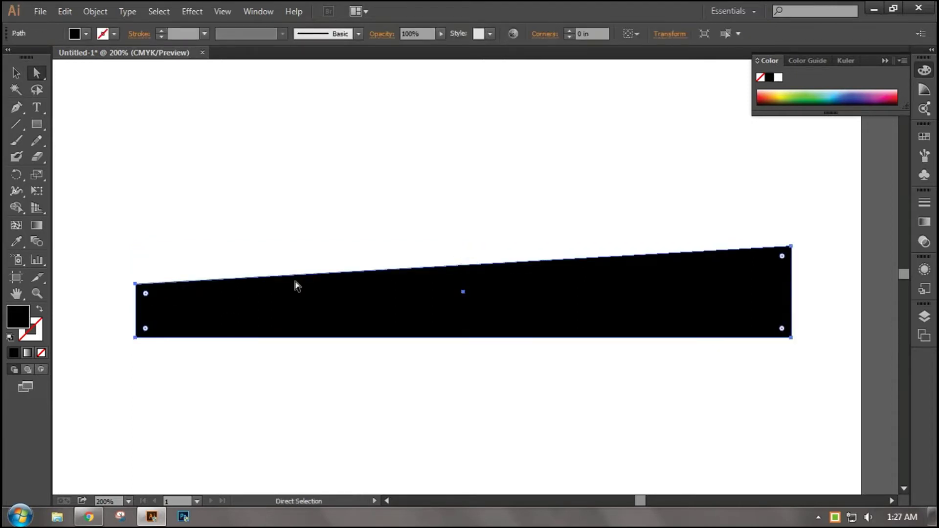
key(ctrl+z)
- Add an anchor at the rectangle's top centre and select its anchor points
click(17, 108)
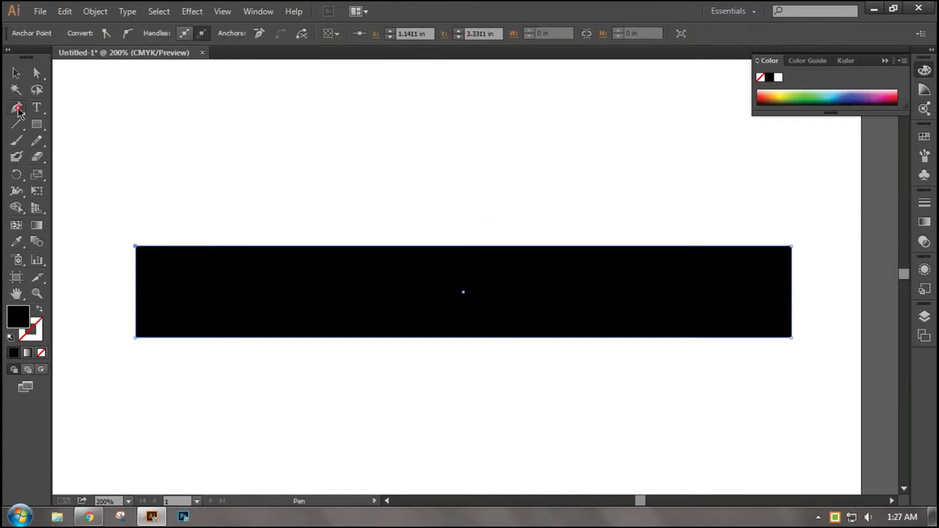
drag(17, 110, 53, 122)
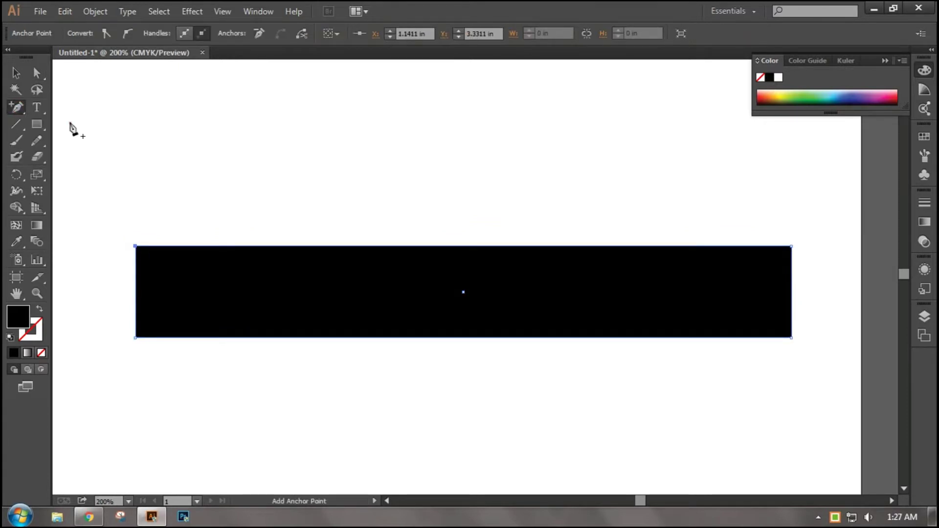
click(465, 246)
click(23, 74)
click(137, 131)
drag(96, 182, 352, 430)
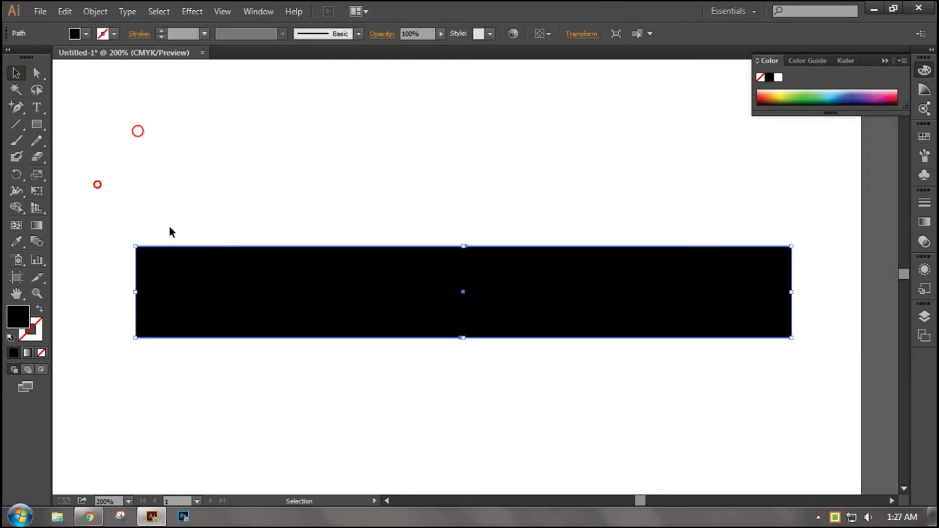
- Pull the left and right corner pairs together into points, forming a long diamond
click(37, 73)
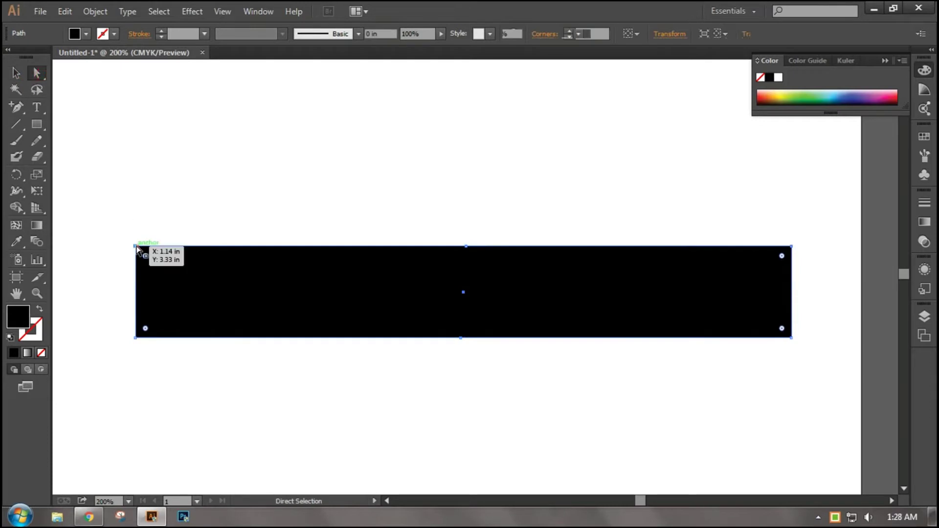
drag(135, 246, 137, 289)
drag(136, 337, 135, 323)
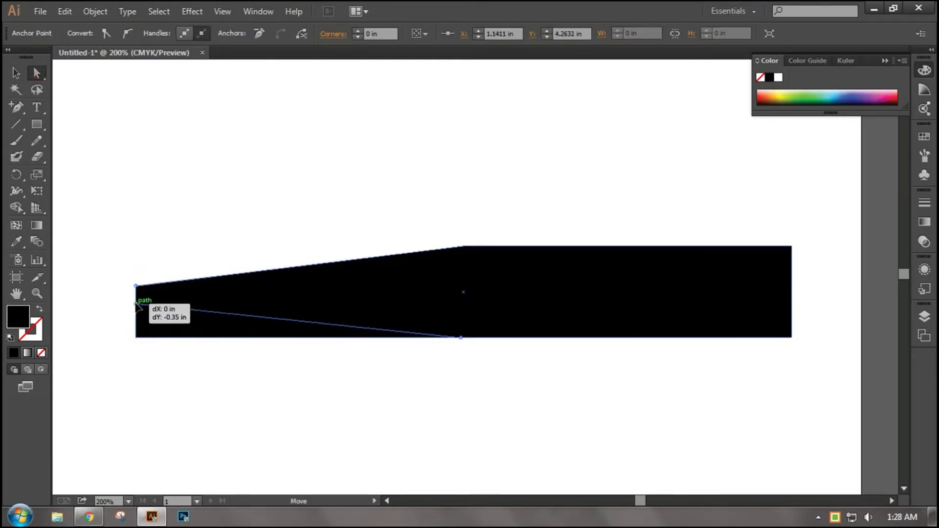
drag(135, 323, 136, 295)
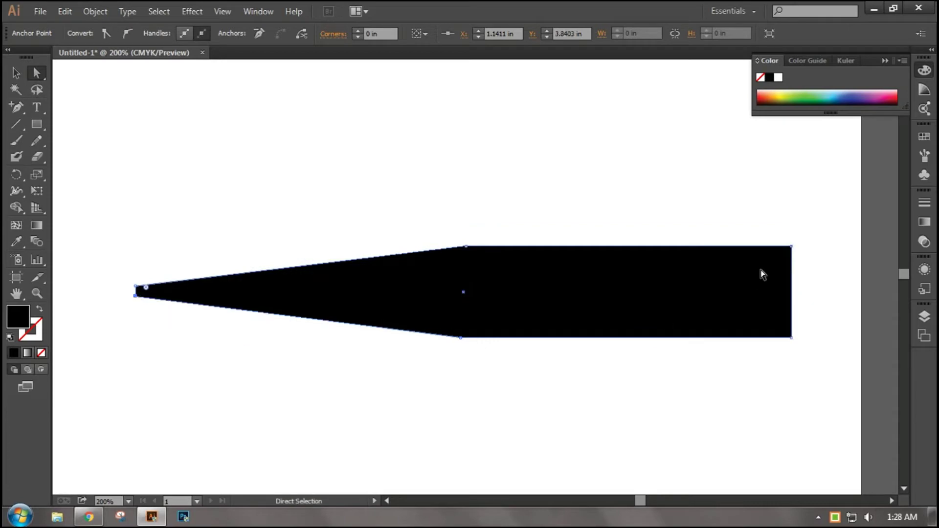
click(791, 248)
drag(793, 258, 793, 291)
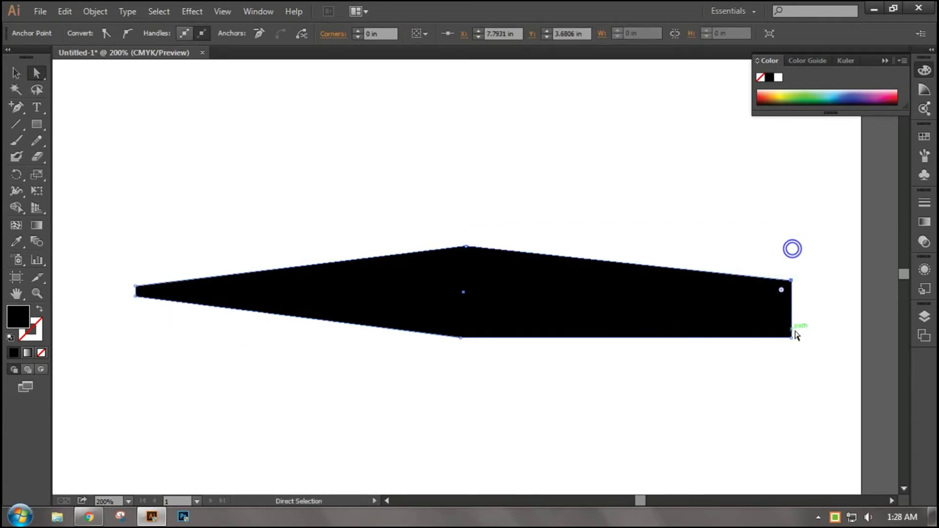
drag(789, 337, 791, 296)
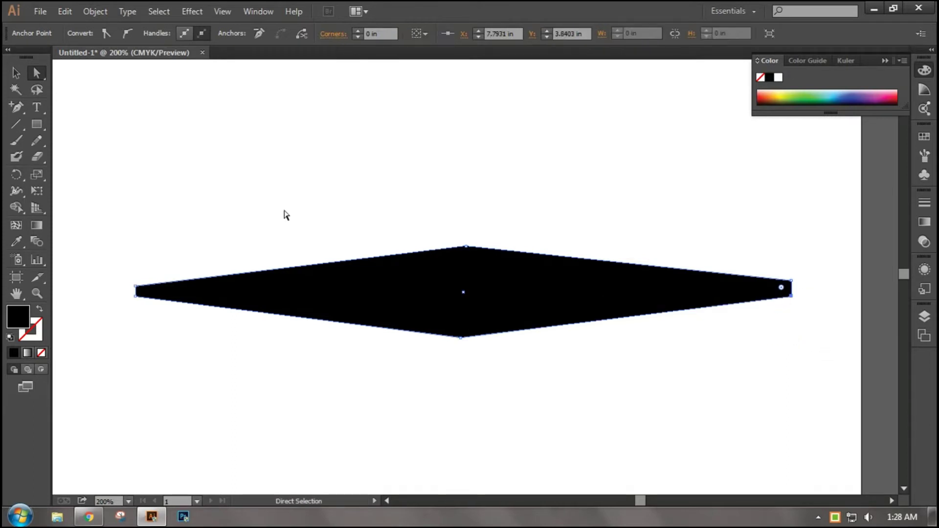
- Zoom out, reselect the diamond and move it up and to the right
key(v)
key(ctrl+minus)
click(558, 368)
mouse_move(720, 393)
mouse_down()
mouse_move(293, 234)
mouse_move(268, 281)
mouse_up()
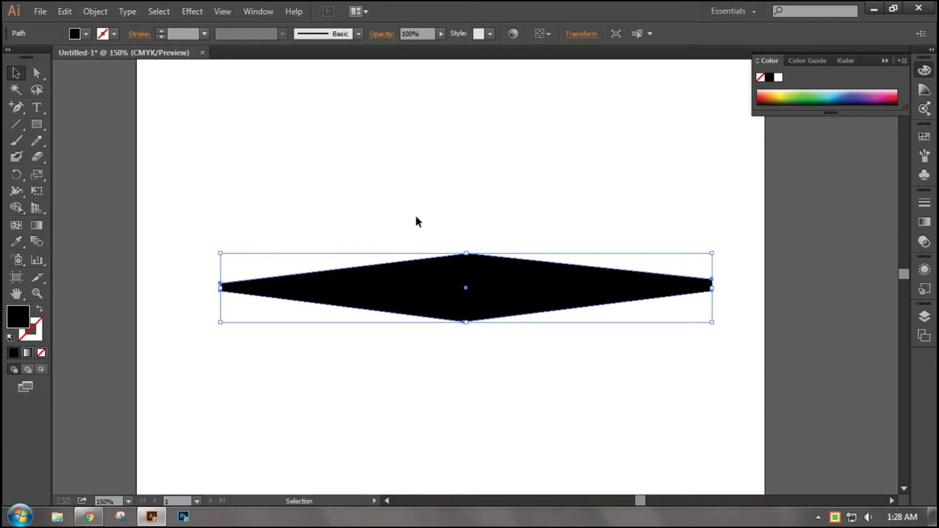
click(455, 437)
drag(624, 384, 289, 237)
drag(435, 292, 565, 234)
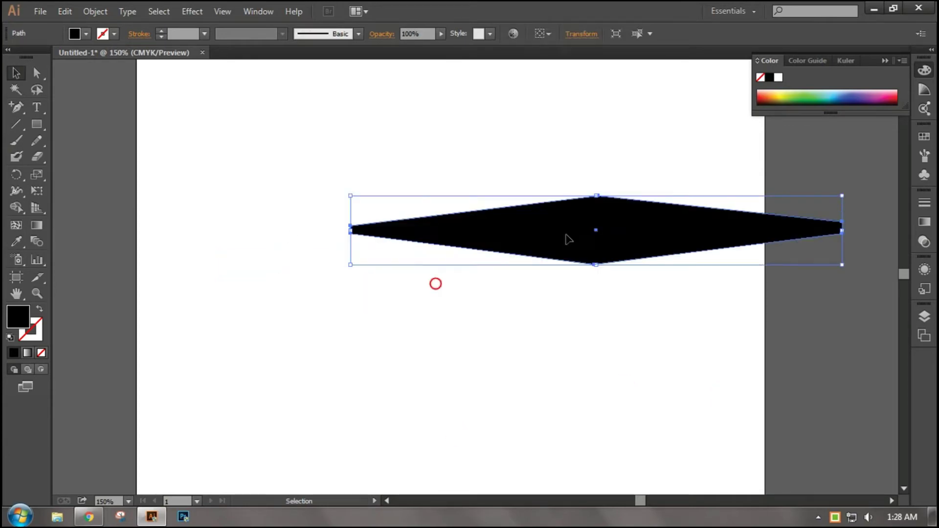
- Replace the diamond with a long horizontal line stroked black at 24 pt
key(Delete)
click(15, 125)
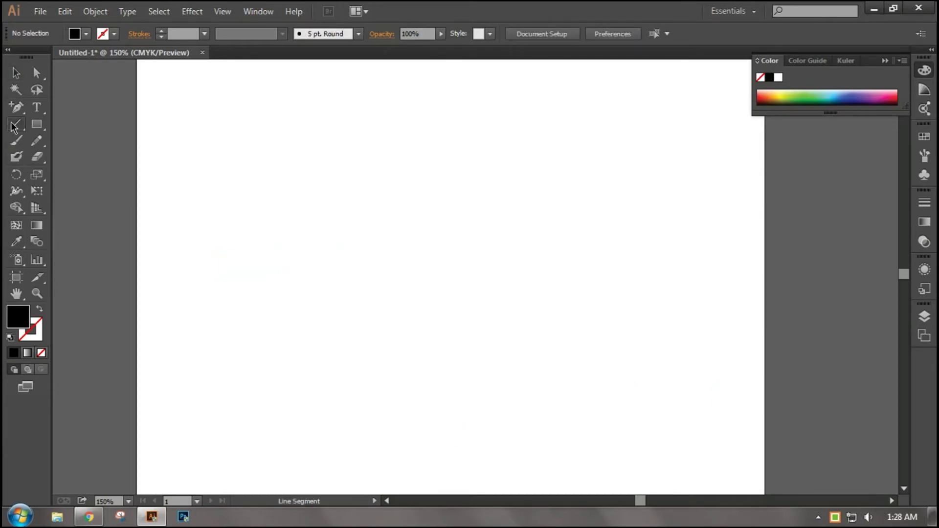
mouse_move(194, 211)
mouse_down()
mouse_move(680, 220)
mouse_move(706, 211)
mouse_up()
click(19, 75)
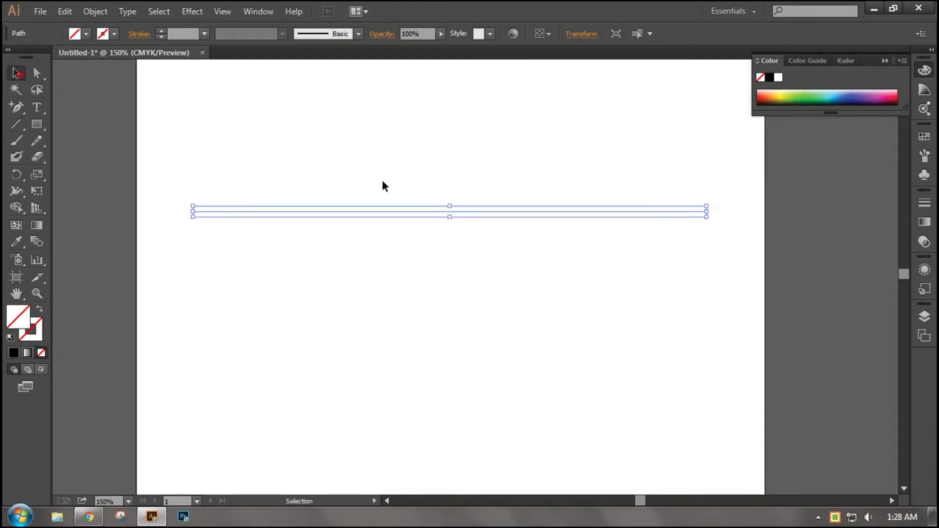
click(114, 34)
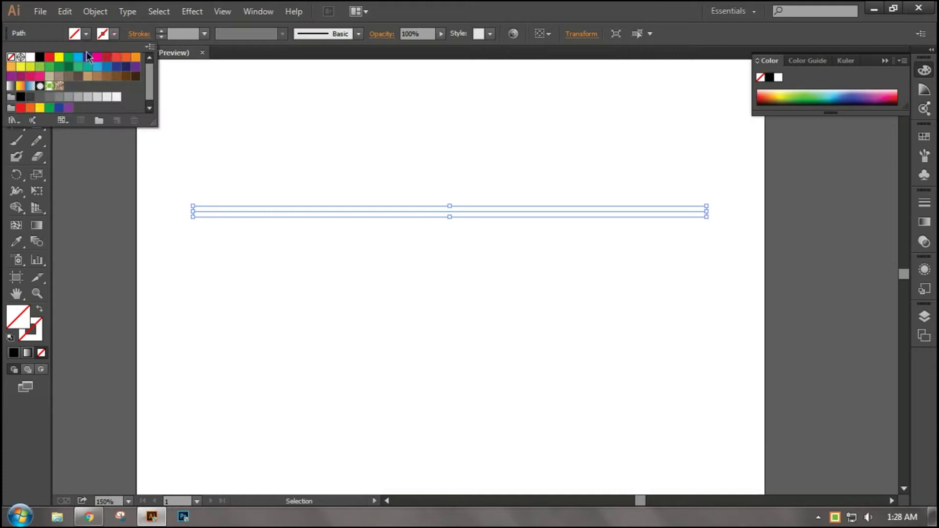
click(40, 57)
click(162, 31)
click(162, 31)
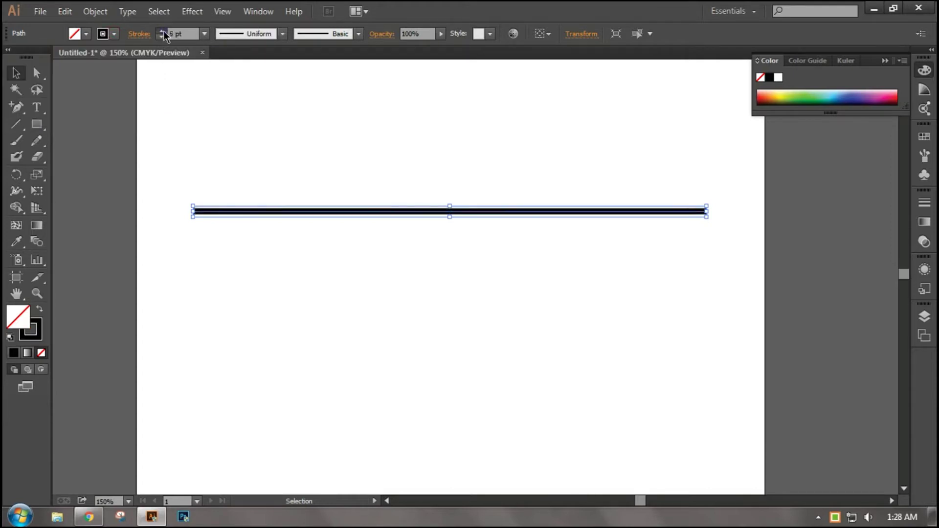
click(162, 31)
click(161, 31)
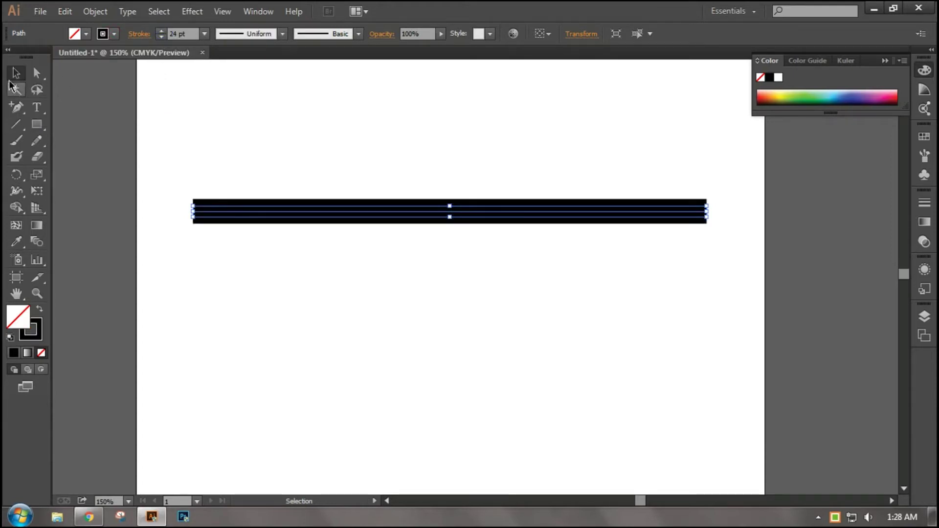
- Move the thick line down and back up the page, then delete it
click(325, 379)
drag(498, 315, 365, 183)
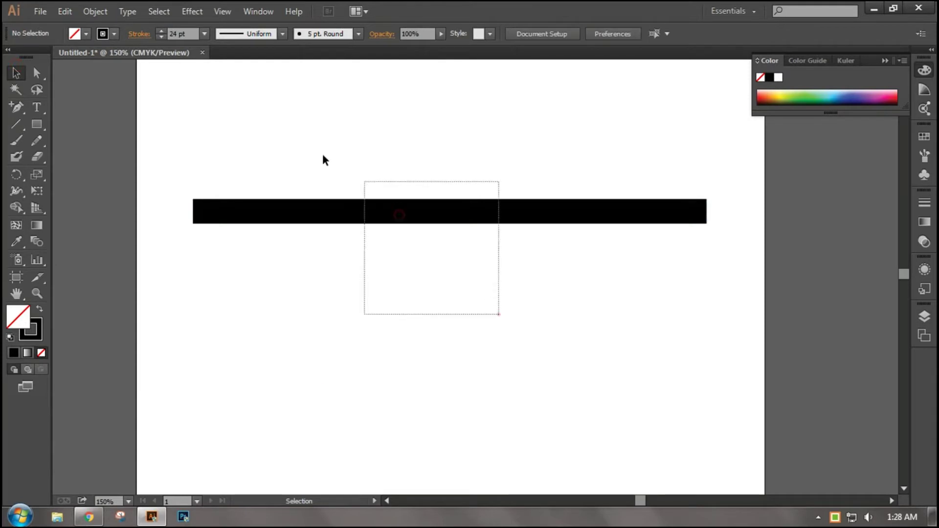
drag(398, 211, 374, 316)
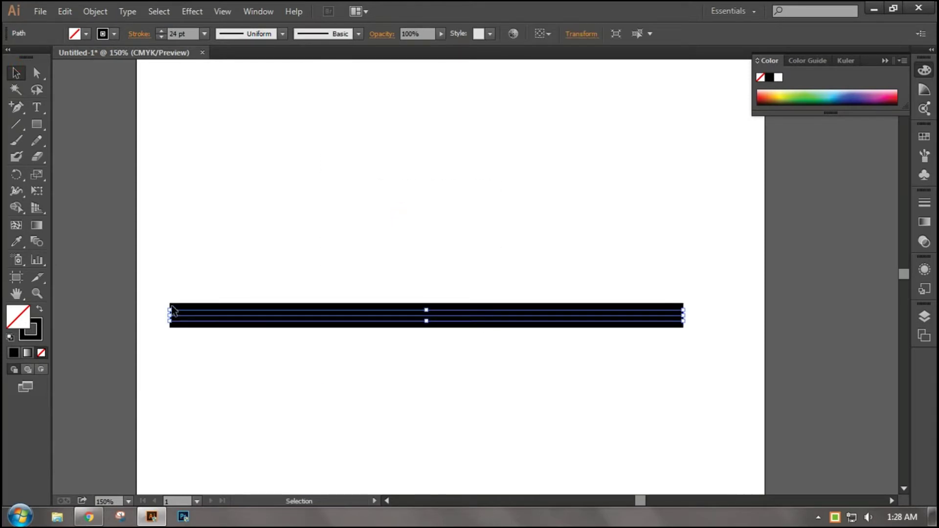
click(387, 344)
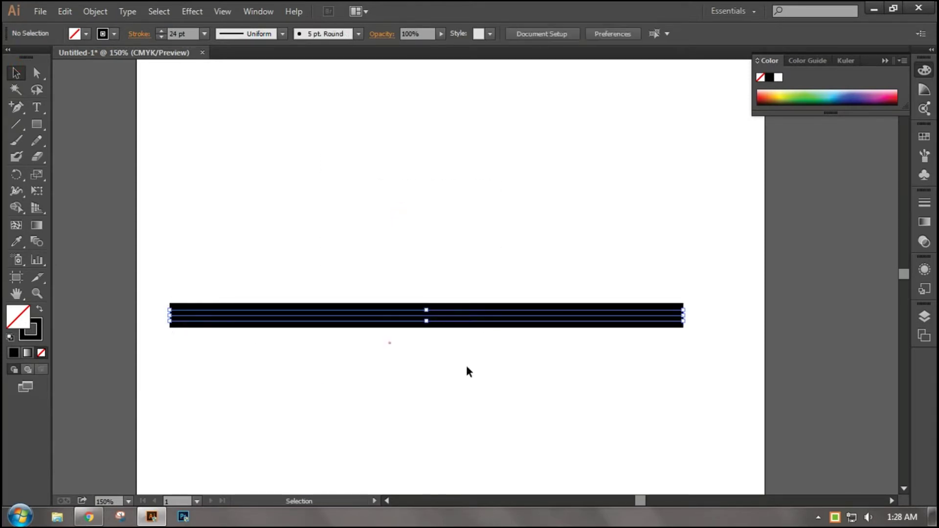
drag(595, 380, 300, 279)
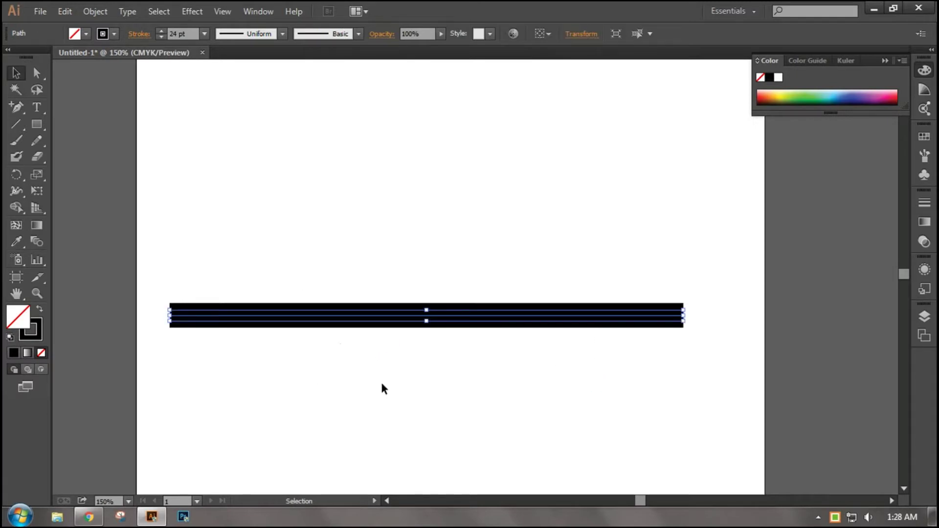
drag(373, 317, 383, 261)
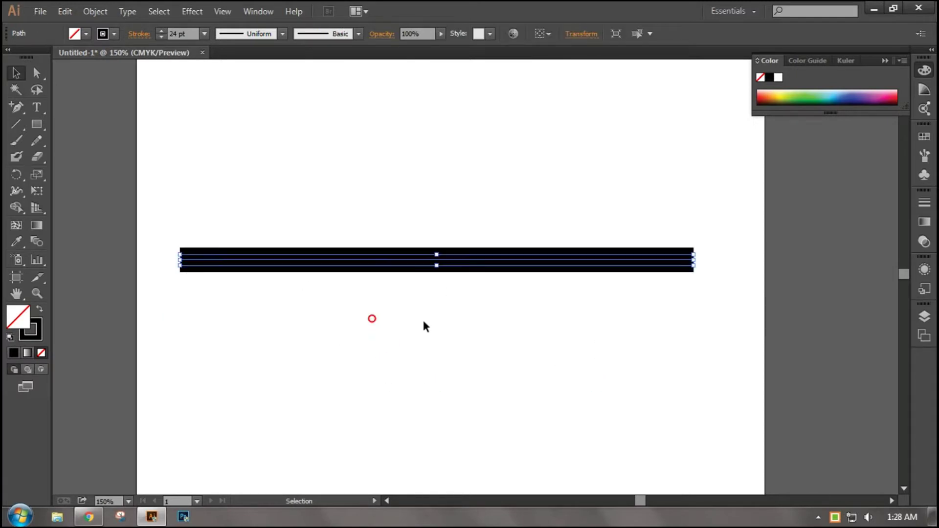
key(Delete)
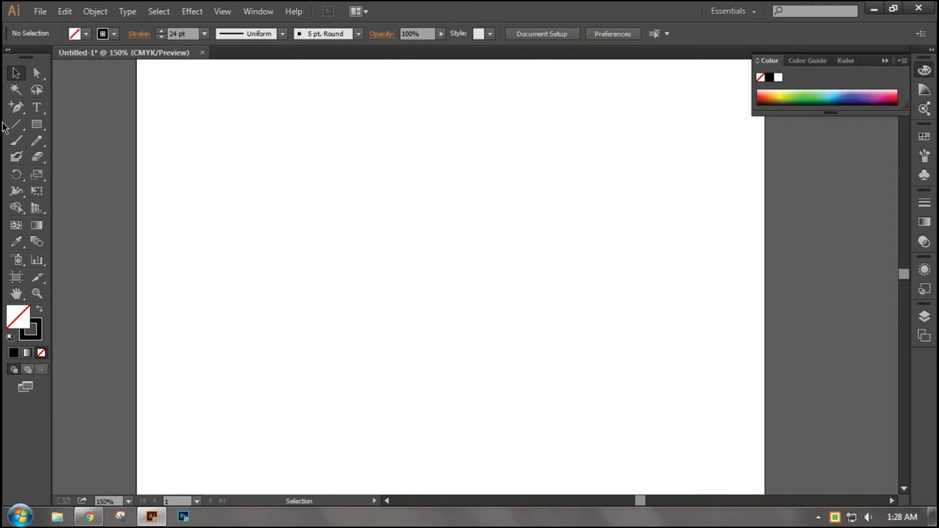
- Pen-draw a three-anchor wavy S curve, then reselect it with the Selection Tool
drag(16, 107, 54, 105)
click(218, 316)
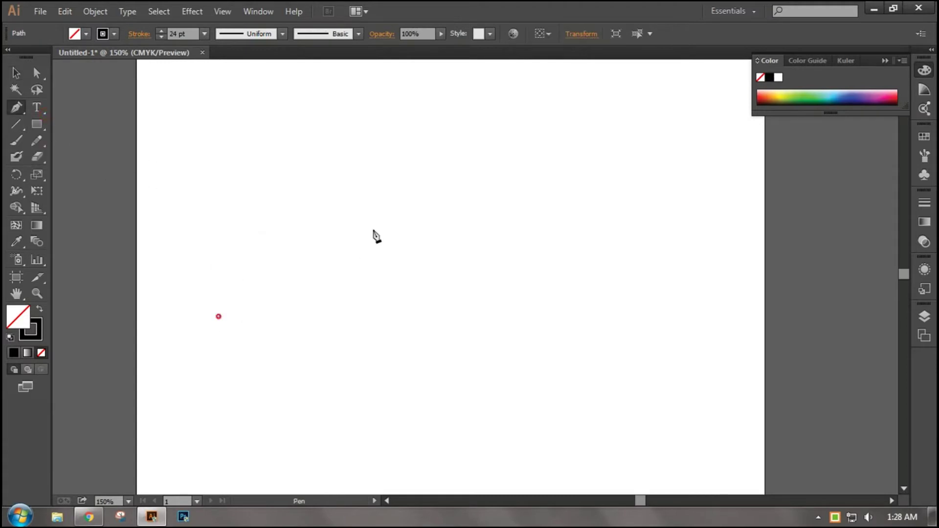
drag(382, 227, 540, 376)
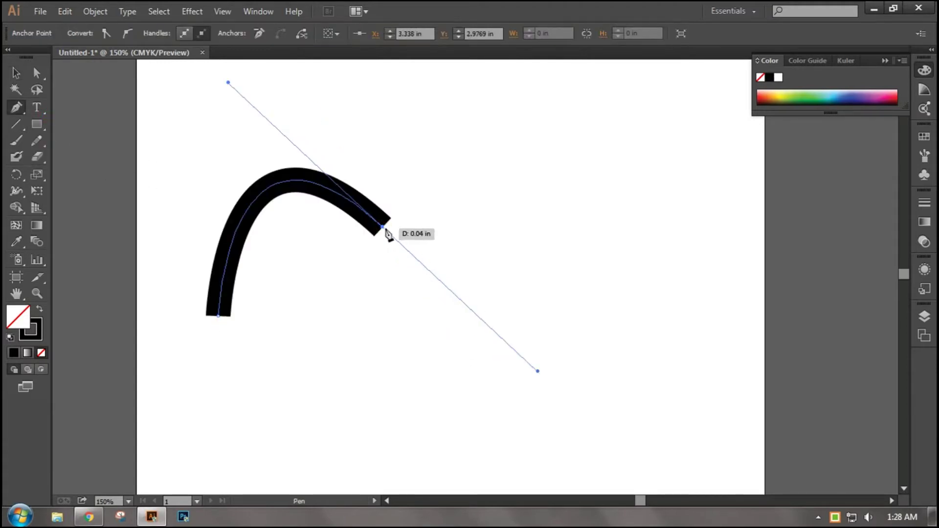
click(384, 228)
drag(524, 292, 556, 143)
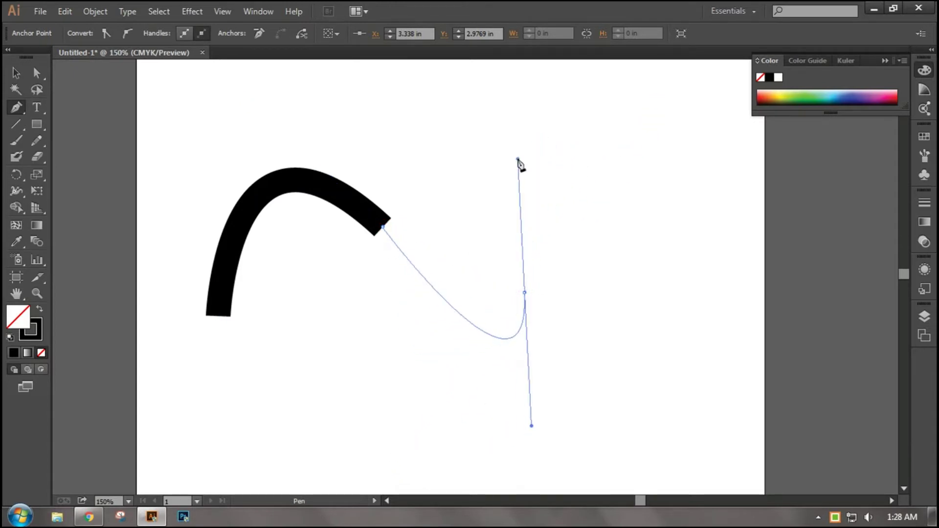
drag(556, 143, 518, 161)
click(525, 293)
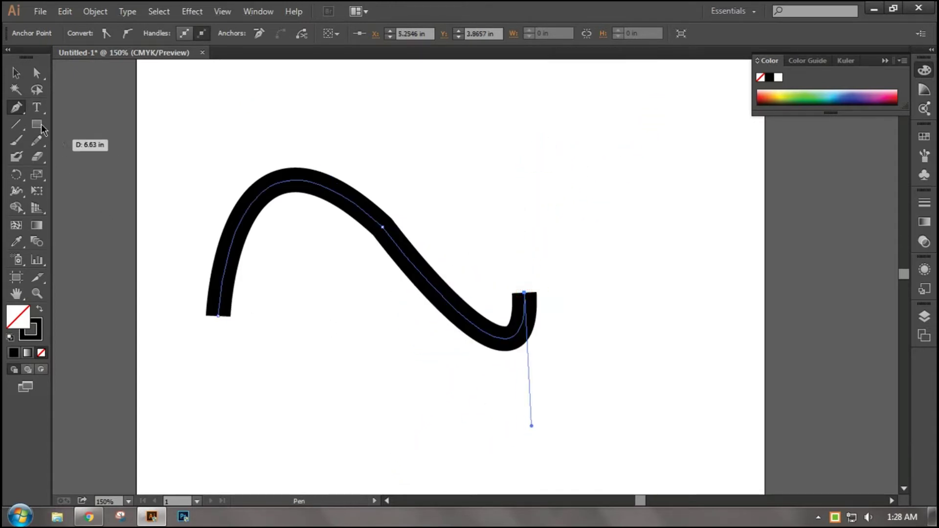
click(16, 75)
click(146, 191)
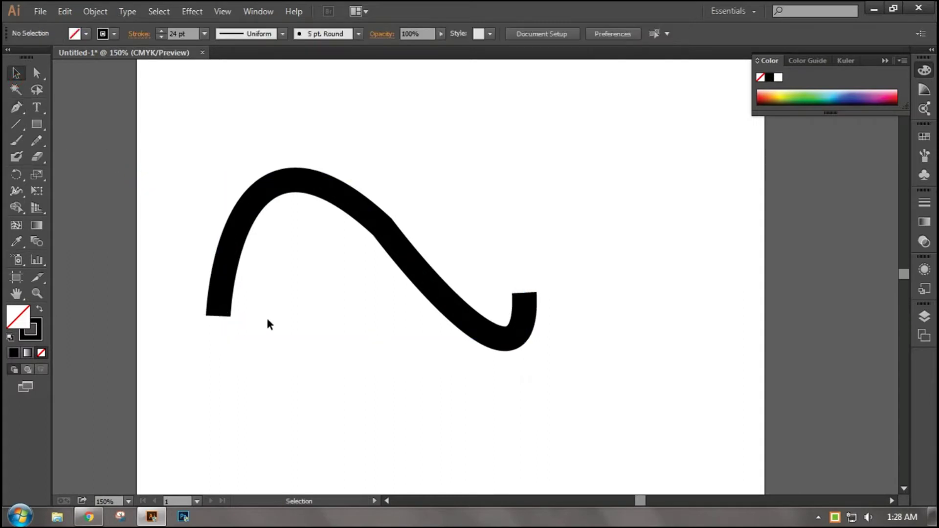
drag(180, 231, 274, 389)
- Zoom in and narrow the stroke at the curve's left end with the Width Tool
click(16, 191)
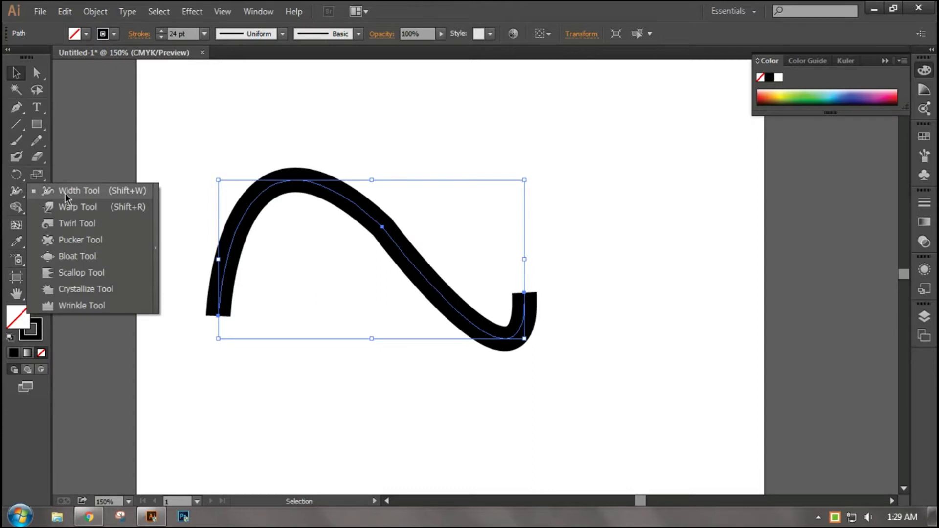
click(63, 193)
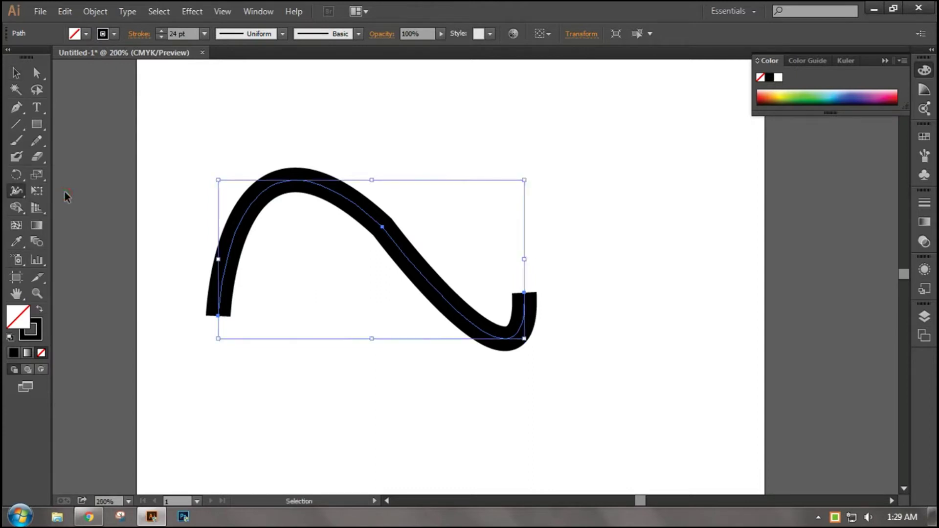
key(ctrl+plus)
key(ctrl+plus)
key(ctrl+plus)
key(ctrl+plus)
mouse_move(233, 320)
mouse_down()
mouse_move(181, 308)
mouse_move(326, 325)
mouse_up()
mouse_move(269, 343)
mouse_down()
mouse_move(457, 278)
mouse_move(474, 252)
mouse_up()
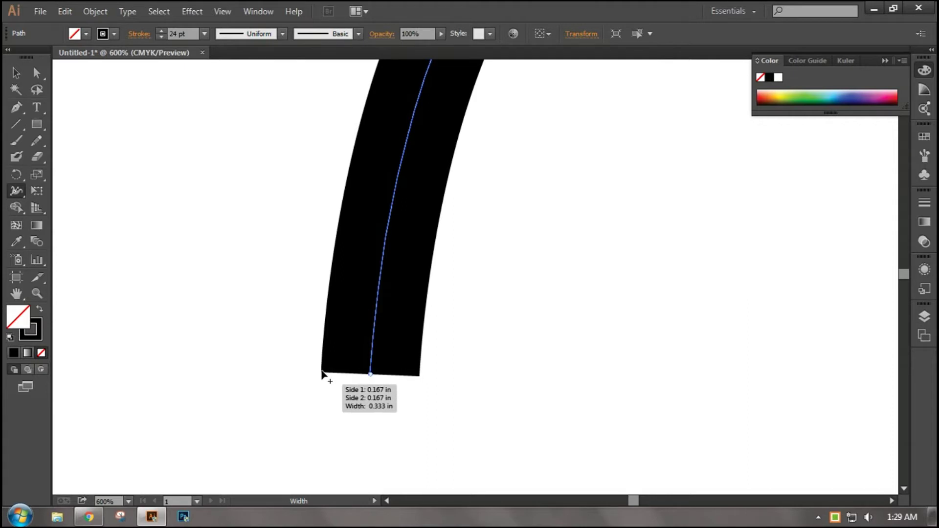
drag(321, 372, 361, 374)
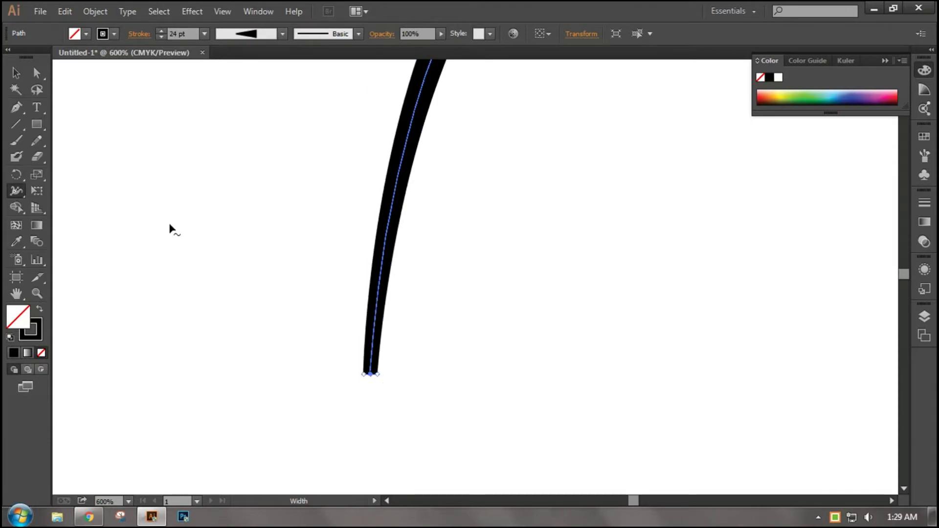
- Reframe the view on the hooked end and pinch its stroke to about 0.012 in
click(18, 75)
key(ctrl+minus)
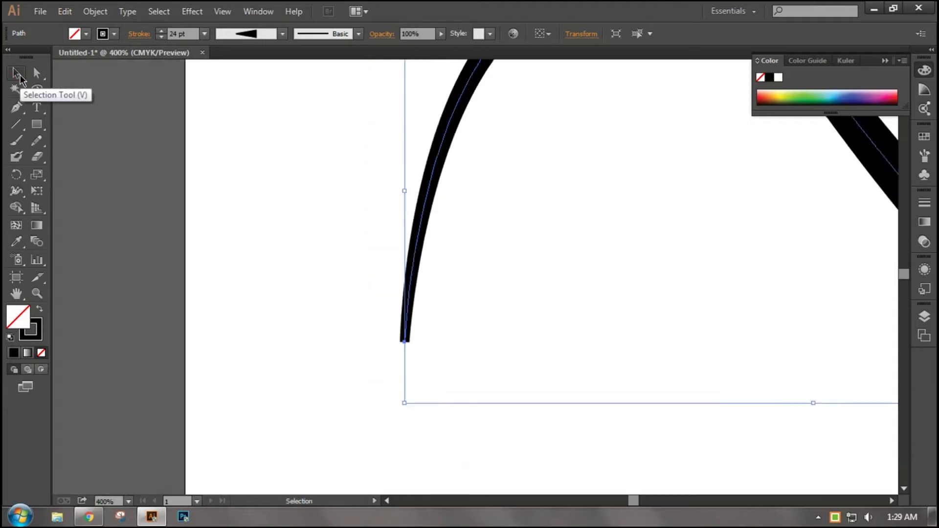
key(ctrl+minus)
key(ctrl+minus)
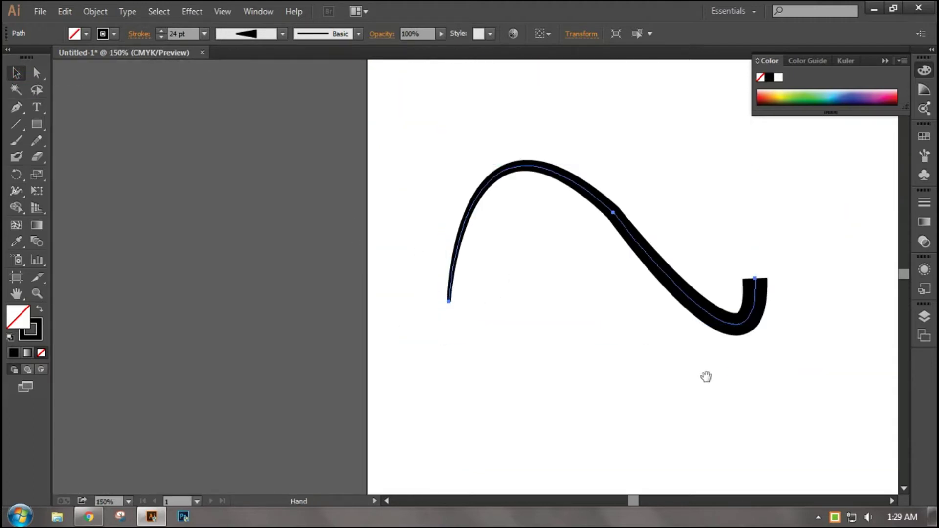
drag(709, 380, 277, 433)
click(276, 433)
key(ctrl+plus)
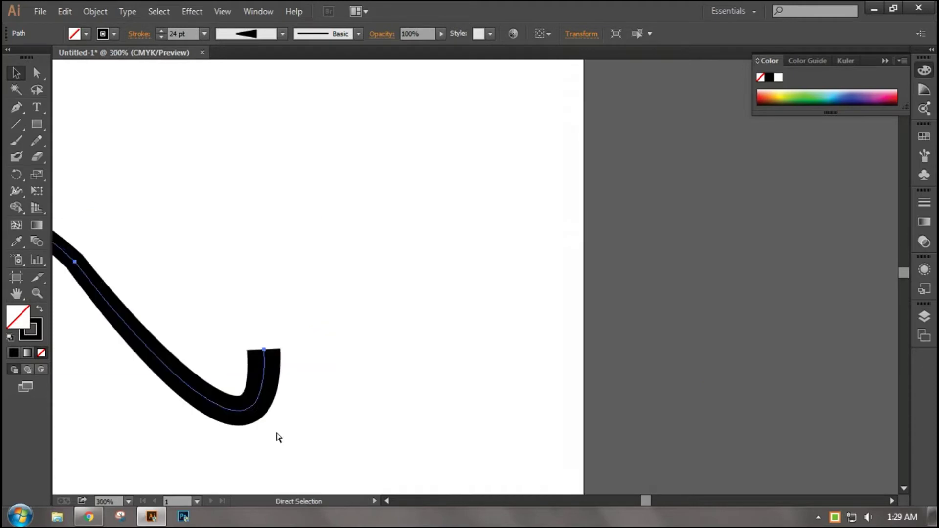
key(ctrl+plus)
key(ctrl+plus)
key(ctrl+plus)
key(ctrl+plus)
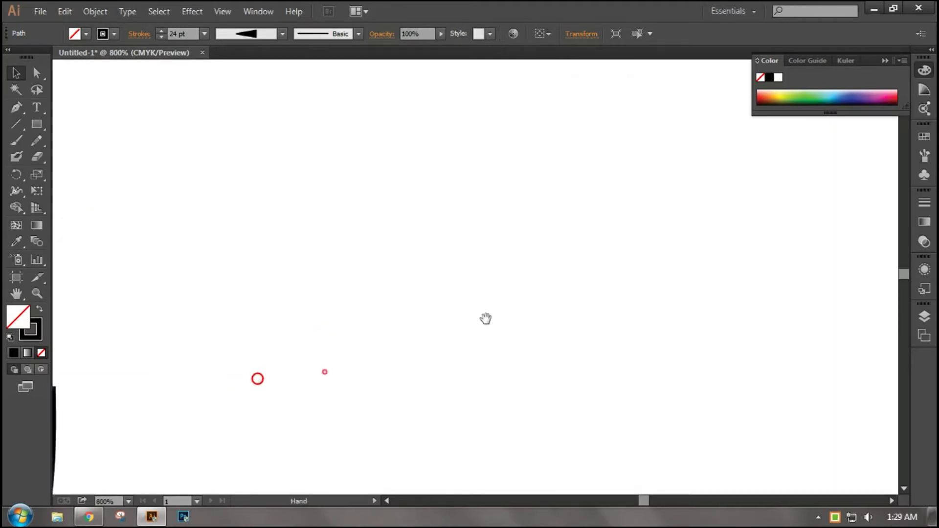
mouse_move(54, 369)
mouse_down()
mouse_move(434, 354)
mouse_move(442, 322)
mouse_up()
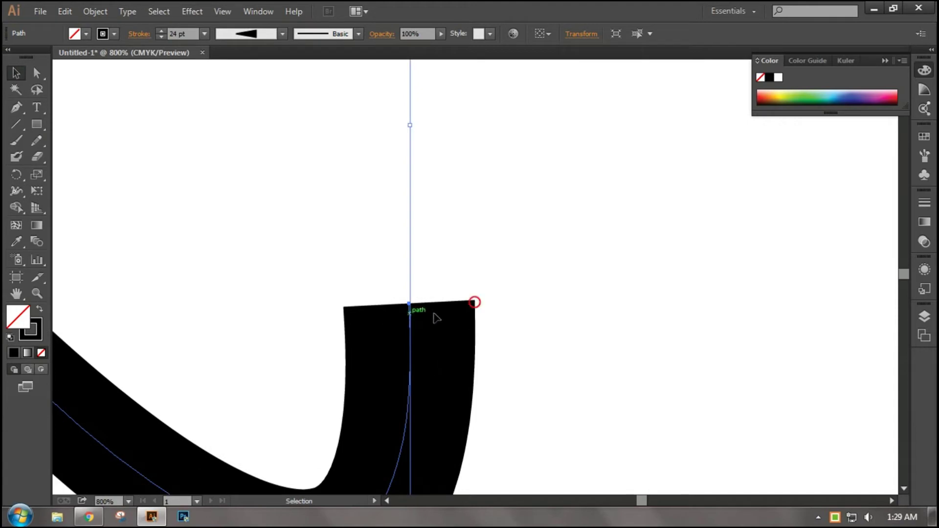
click(804, 392)
drag(747, 385, 246, 297)
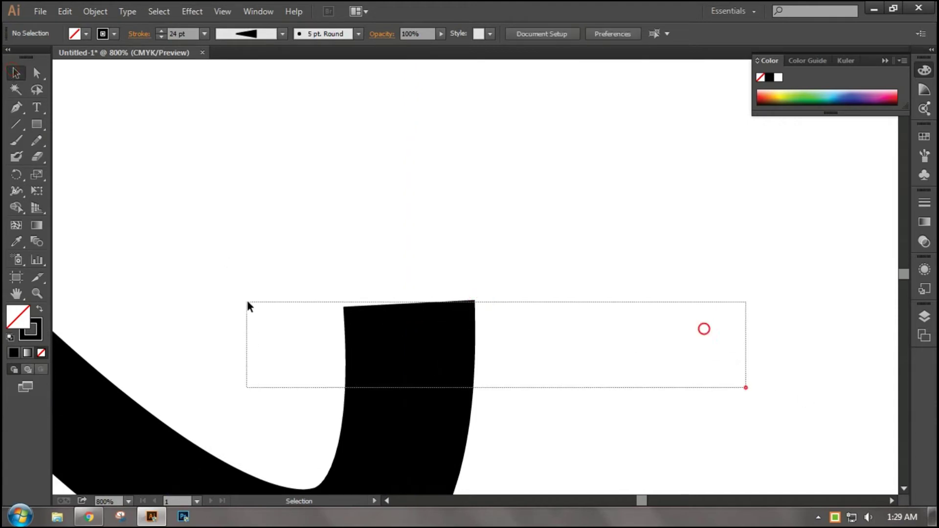
click(16, 190)
drag(473, 301, 410, 303)
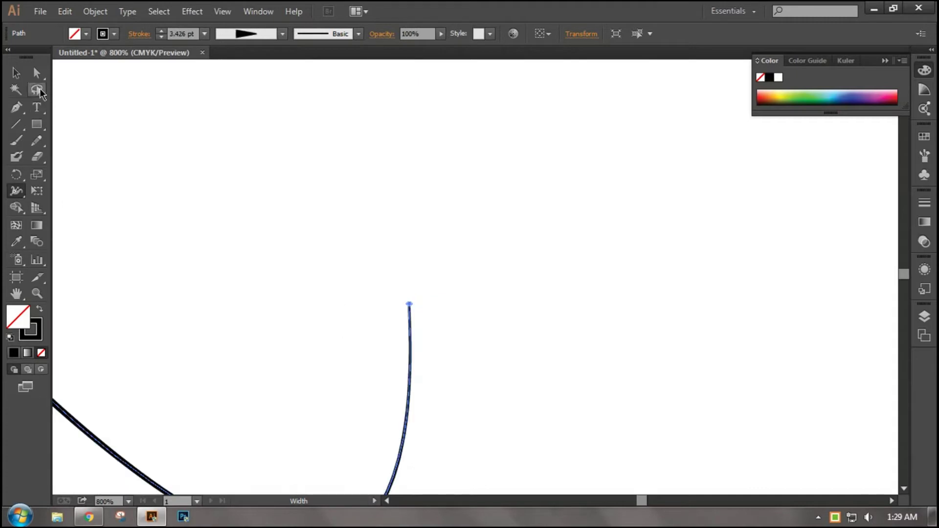
- Zoom and pan around the tapered curve, move it down-left, then delete it
key(v)
drag(298, 292, 574, 199)
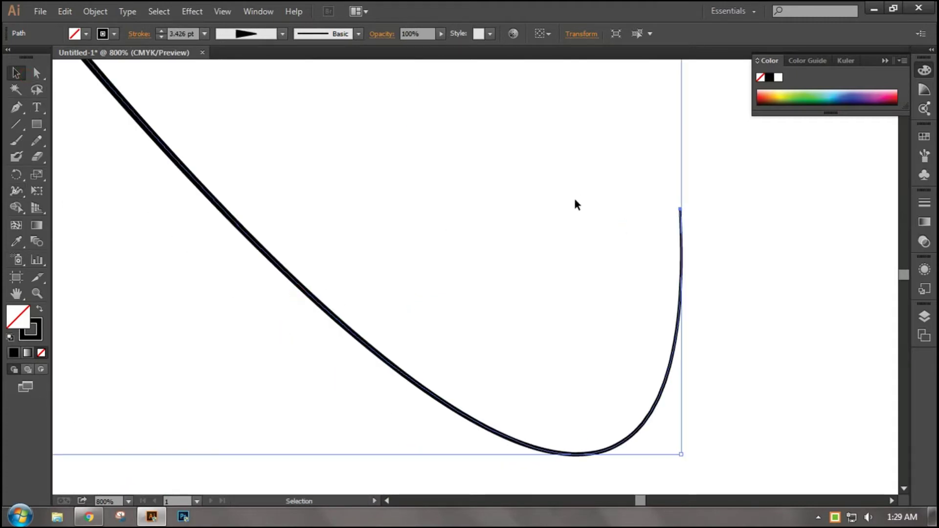
key(ctrl+minus)
key(ctrl+minus)
key(ctrl+minus)
key(ctrl+minus)
key(ctrl+minus)
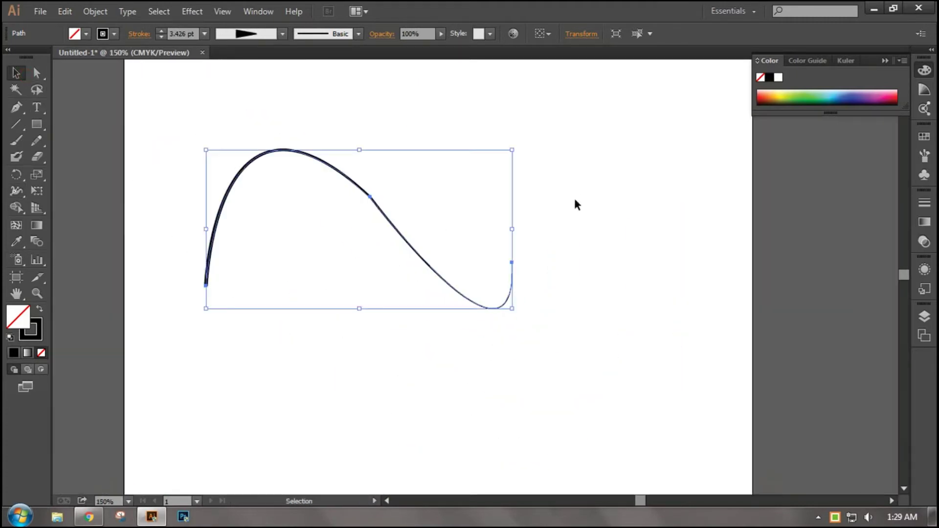
key(a)
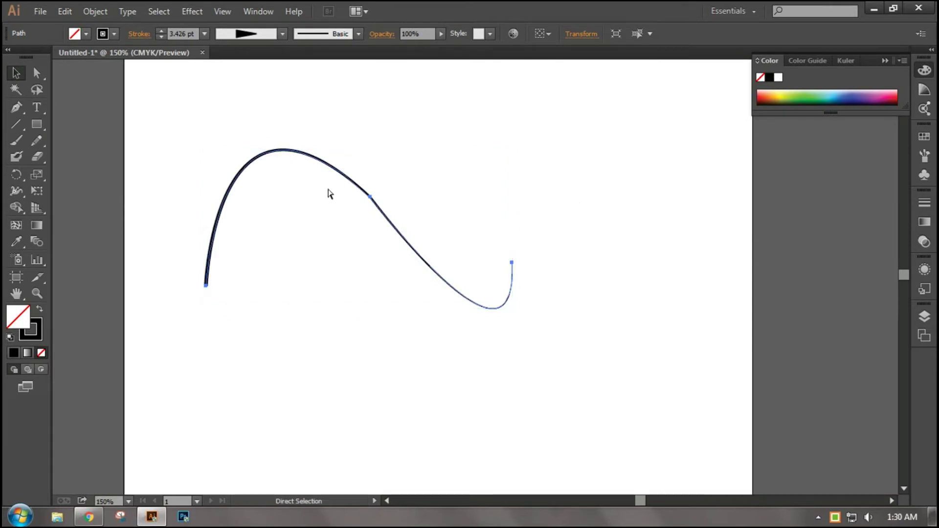
key(ctrl+plus)
key(ctrl+plus)
click(327, 190)
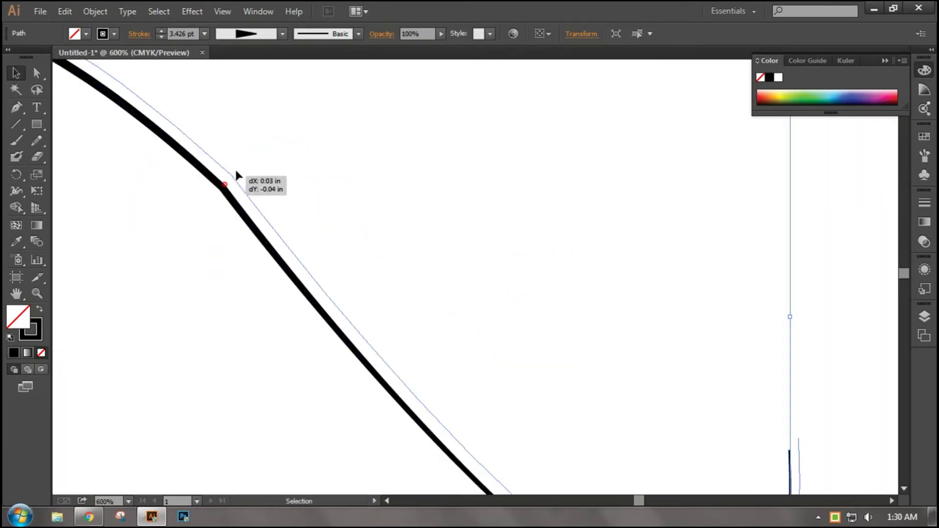
mouse_move(235, 182)
mouse_down()
mouse_move(261, 228)
mouse_move(535, 469)
mouse_up()
drag(256, 281, 434, 121)
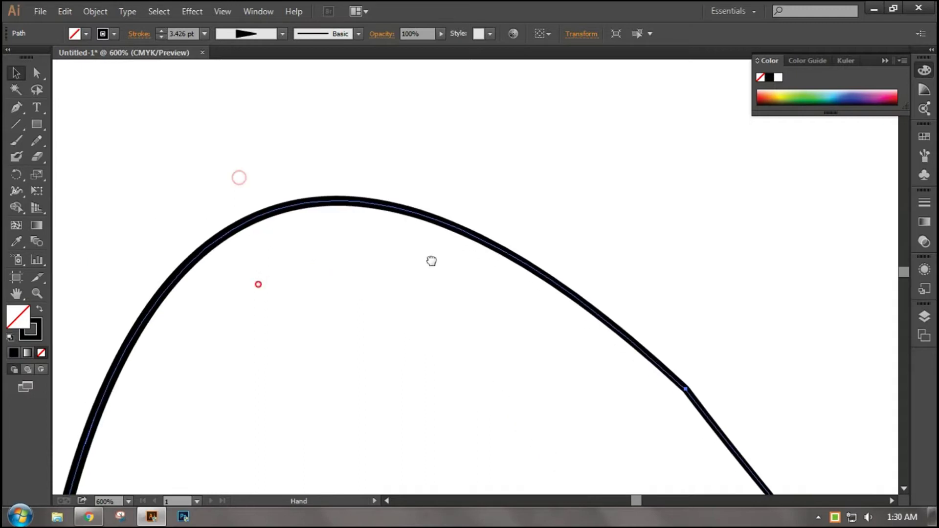
drag(187, 285, 241, 393)
drag(329, 225, 270, 352)
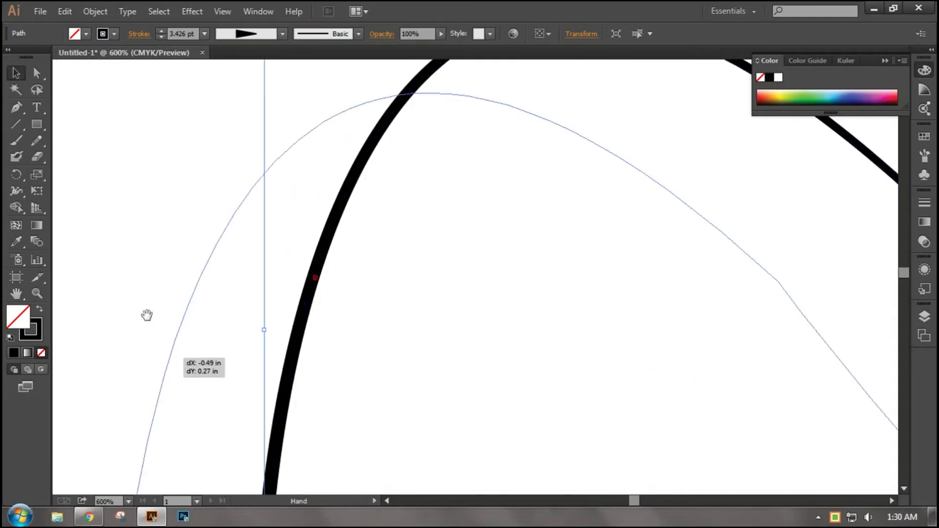
key(Delete)
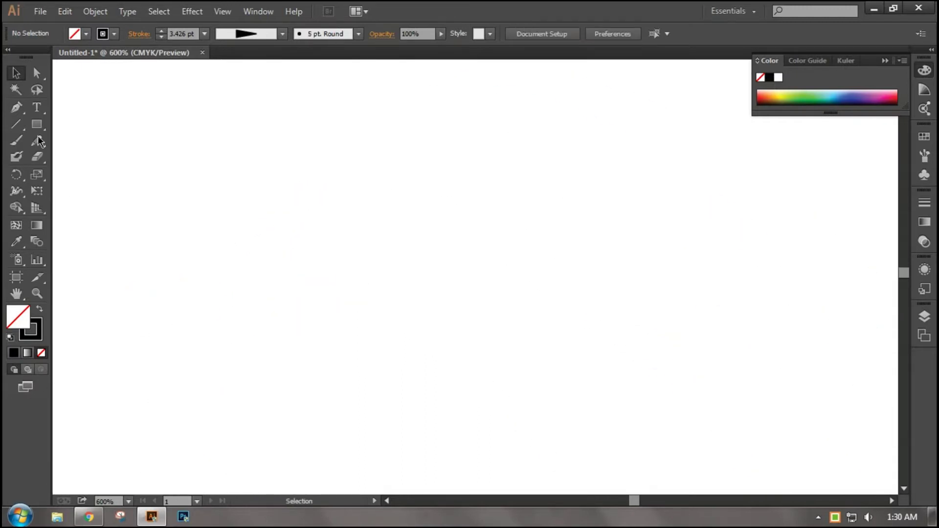
- At 200% zoom, pen-draw the first curved arch of the M on empty artboard
click(16, 107)
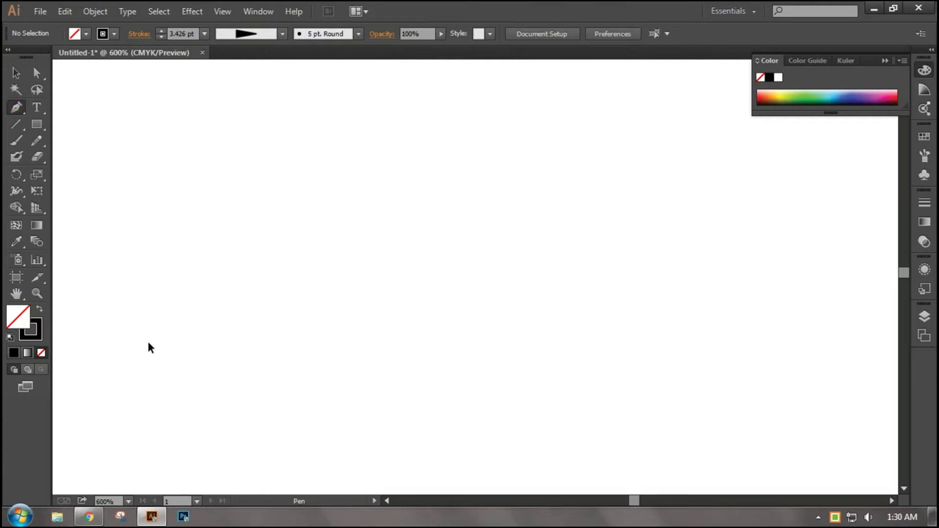
key(ctrl+minus)
key(ctrl+minus)
key(ctrl+minus)
drag(441, 333, 212, 336)
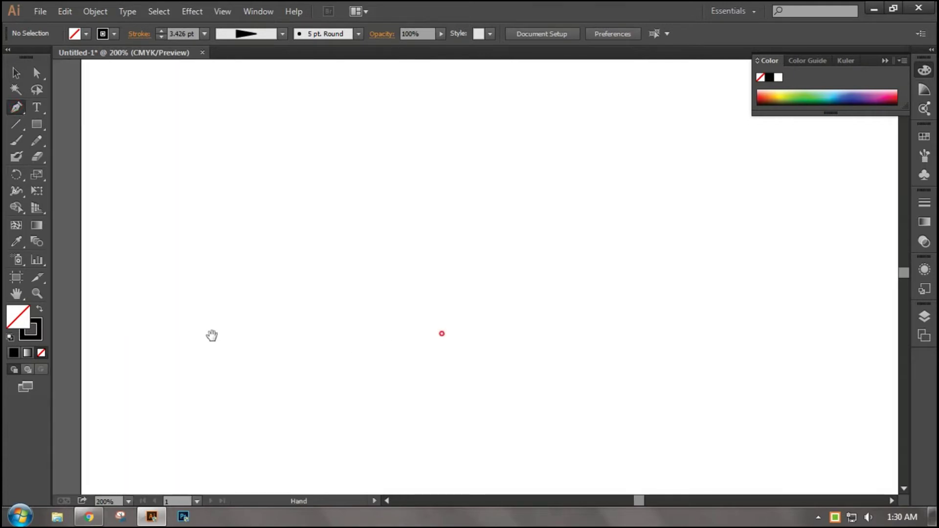
click(220, 303)
mouse_move(404, 262)
mouse_down()
mouse_move(446, 322)
mouse_move(469, 420)
mouse_move(441, 369)
mouse_up()
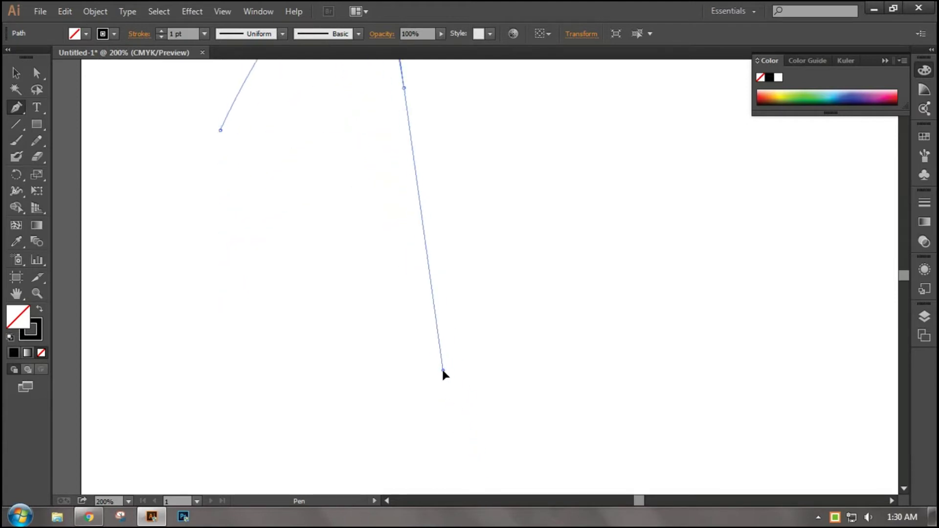
drag(434, 296, 373, 444)
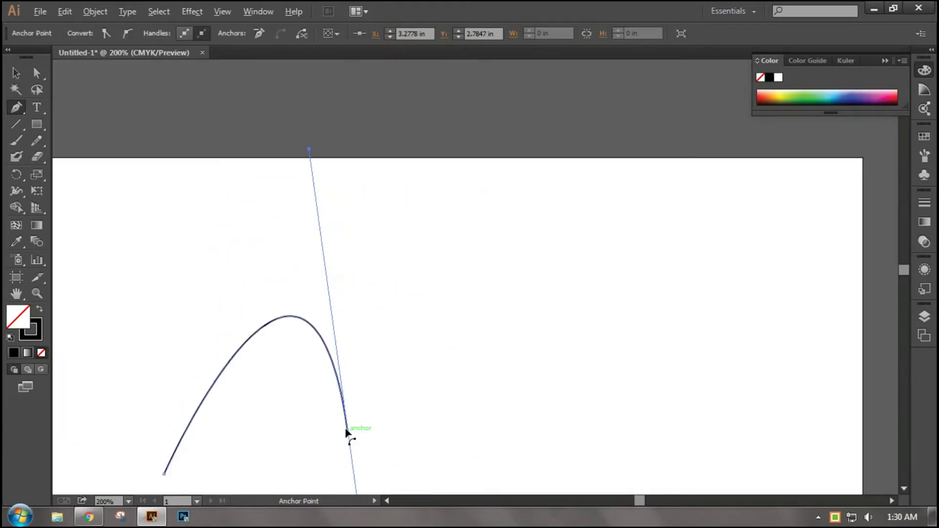
- Add the second arch with sharp corner points and finish the M path
click(346, 431)
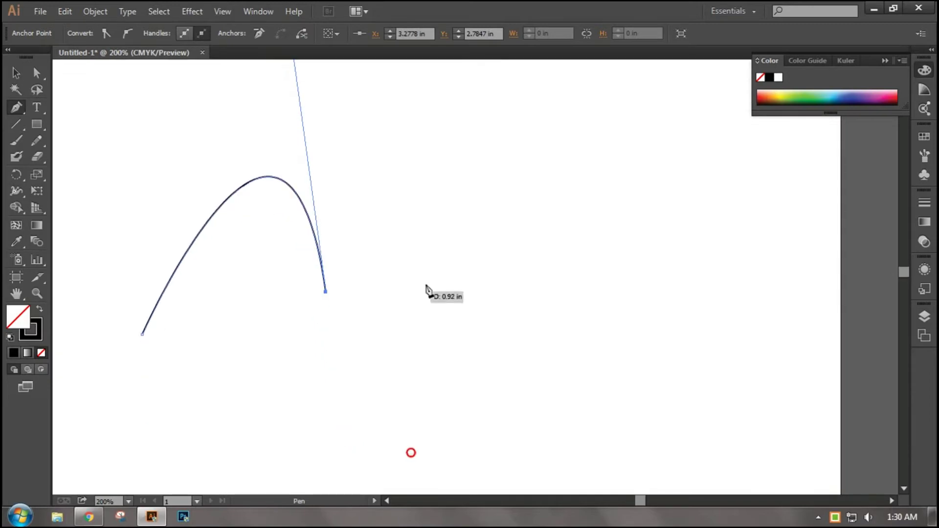
mouse_move(409, 374)
mouse_down()
mouse_move(334, 478)
mouse_move(340, 464)
mouse_up()
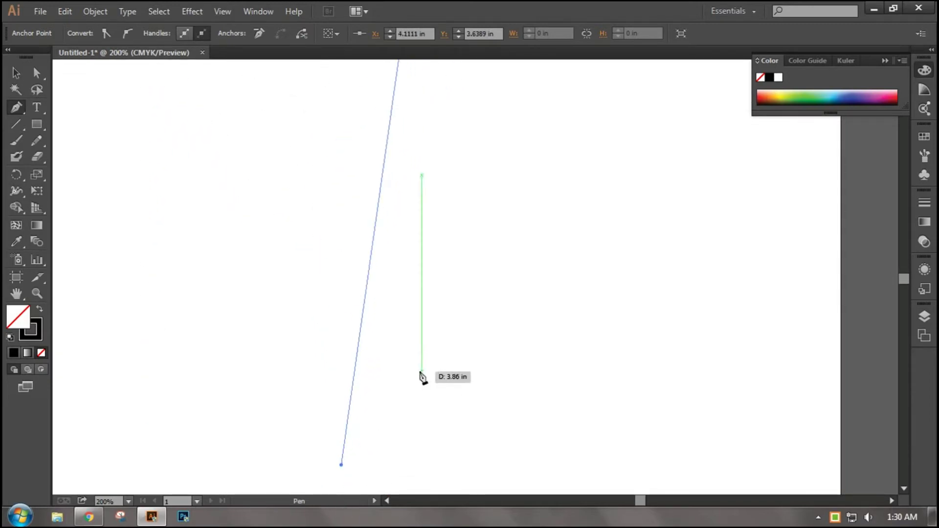
scroll(421, 376, up, 2)
scroll(422, 376, up, 2)
scroll(421, 376, up, 2)
scroll(422, 377, up, 1)
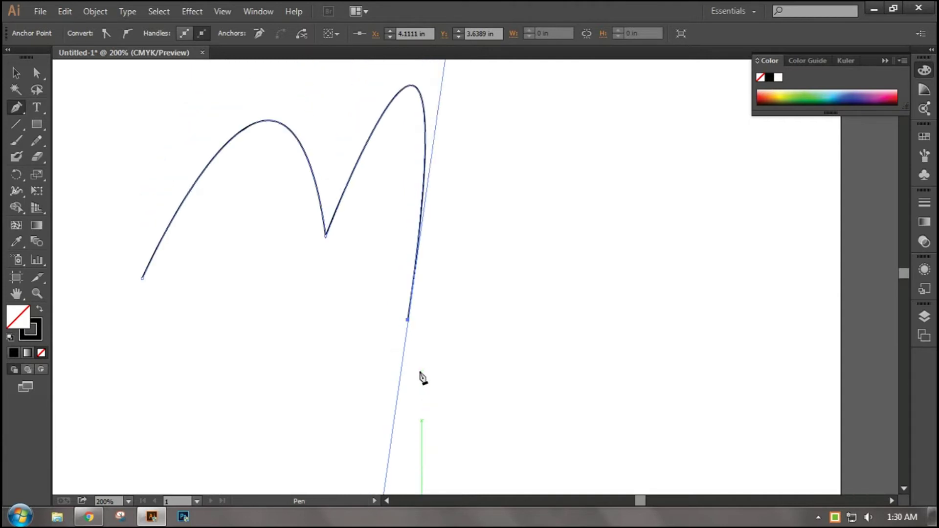
click(408, 319)
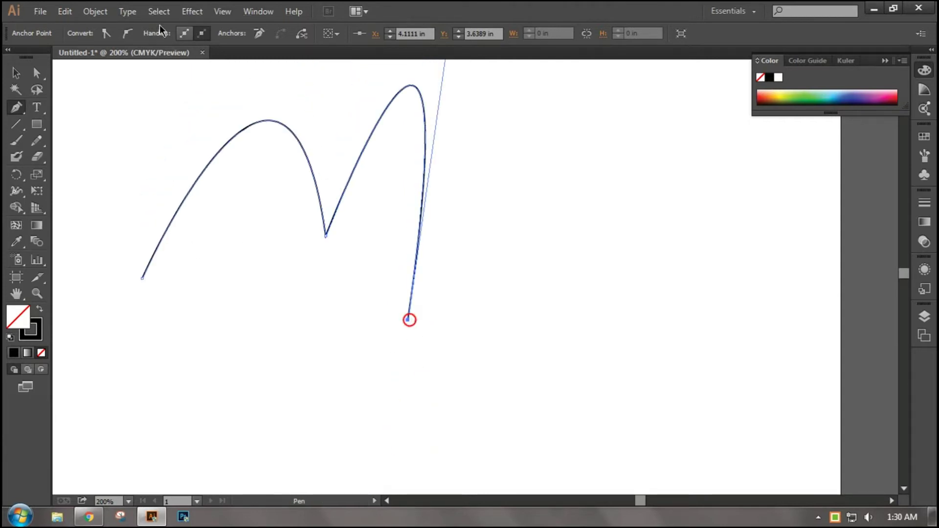
click(14, 72)
- Give the M path a 14 pt stroke weight
drag(111, 143, 271, 247)
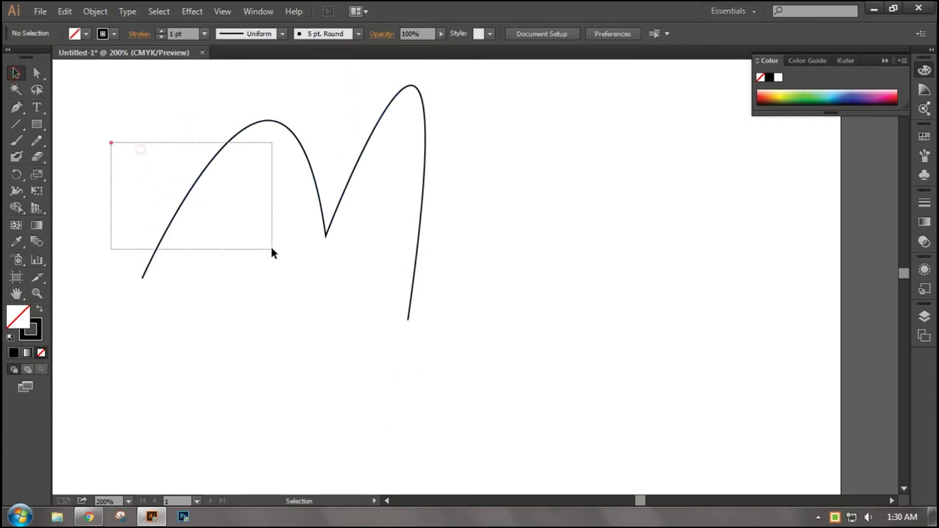
click(161, 30)
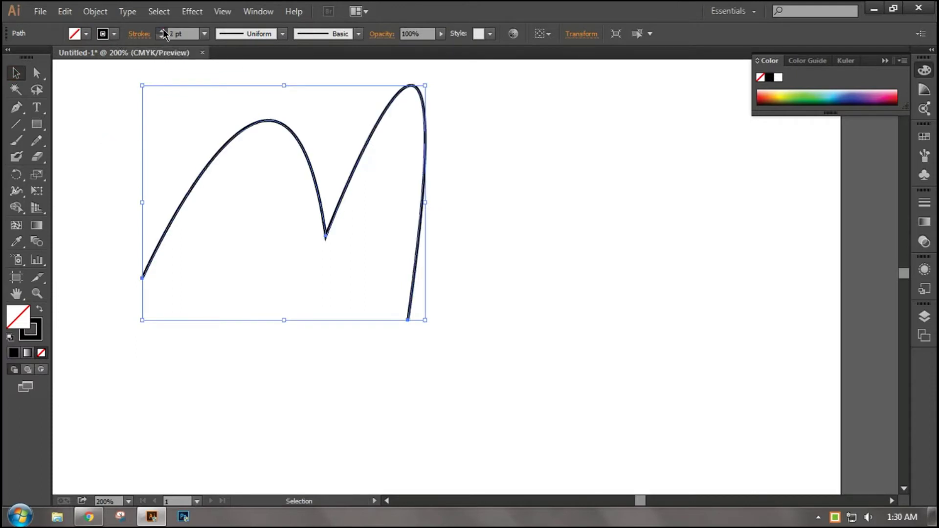
click(161, 30)
double_click(161, 31)
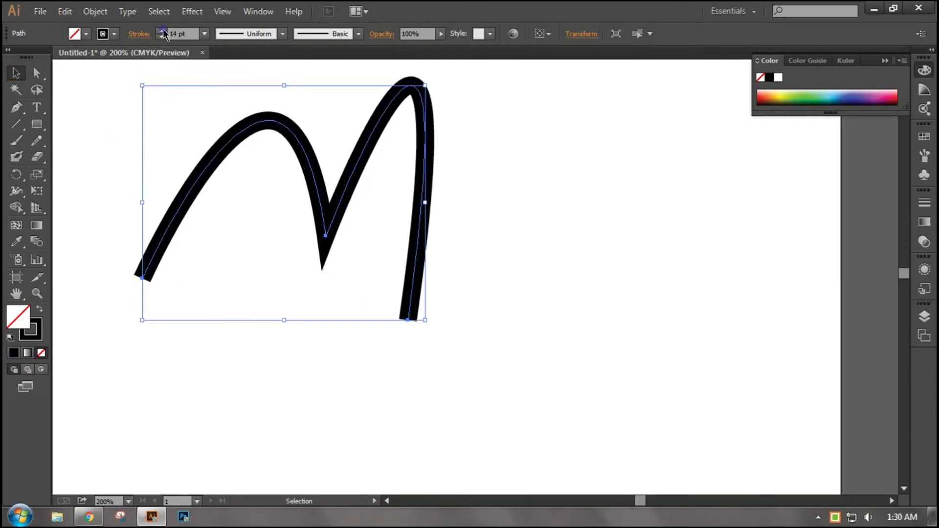
double_click(162, 30)
click(658, 313)
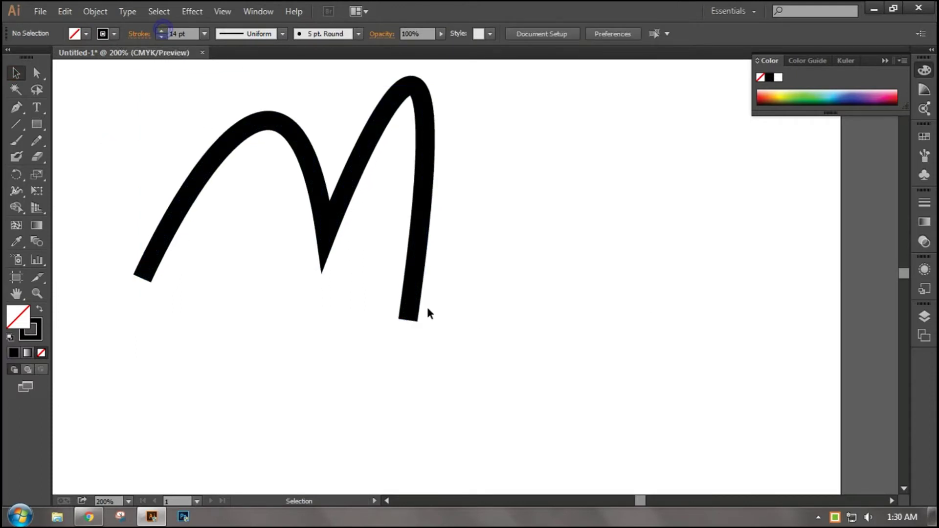
- Zoom to 600% and taper the M's left end to a point with the Width Tool
click(161, 264)
click(24, 191)
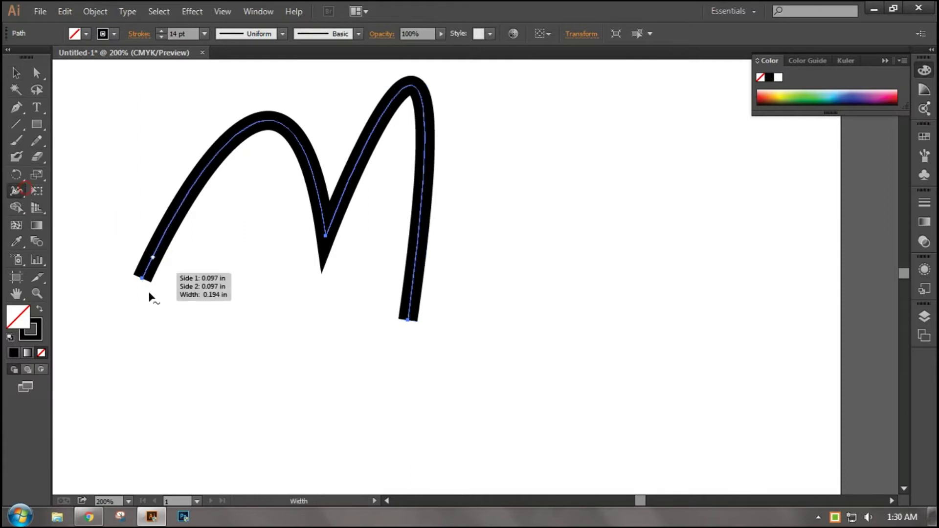
key(ctrl)
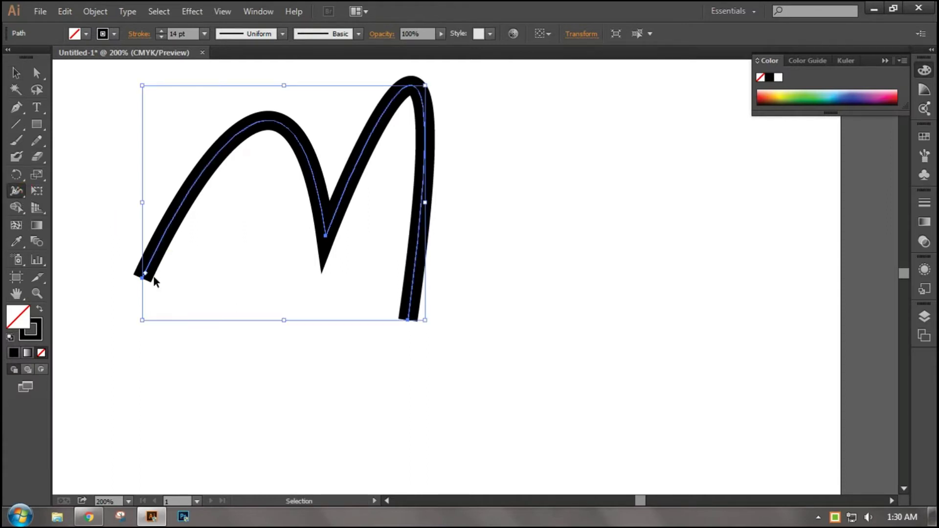
key(ctrl+plus)
key(ctrl+plus)
mouse_move(163, 279)
mouse_down()
mouse_move(246, 317)
mouse_move(453, 368)
mouse_up()
mouse_move(408, 421)
mouse_down()
mouse_move(406, 360)
mouse_move(360, 373)
mouse_up()
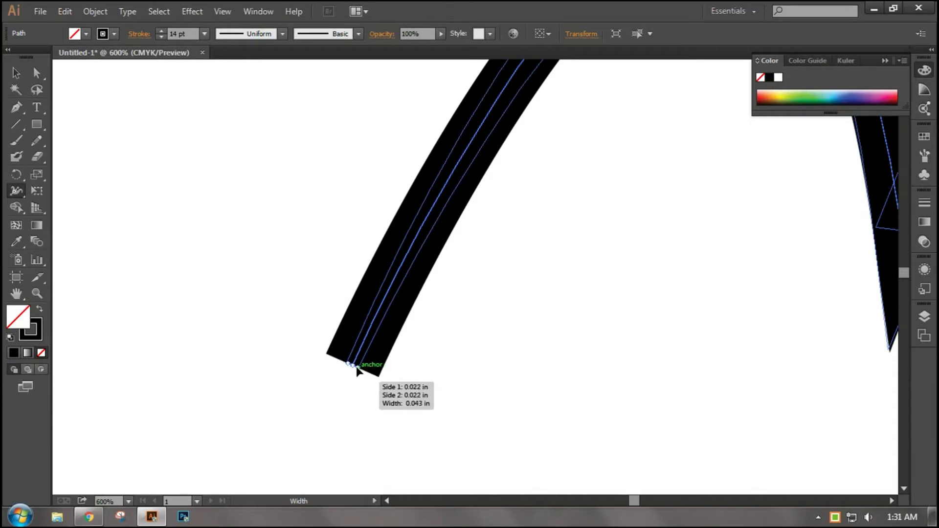
drag(359, 373, 353, 365)
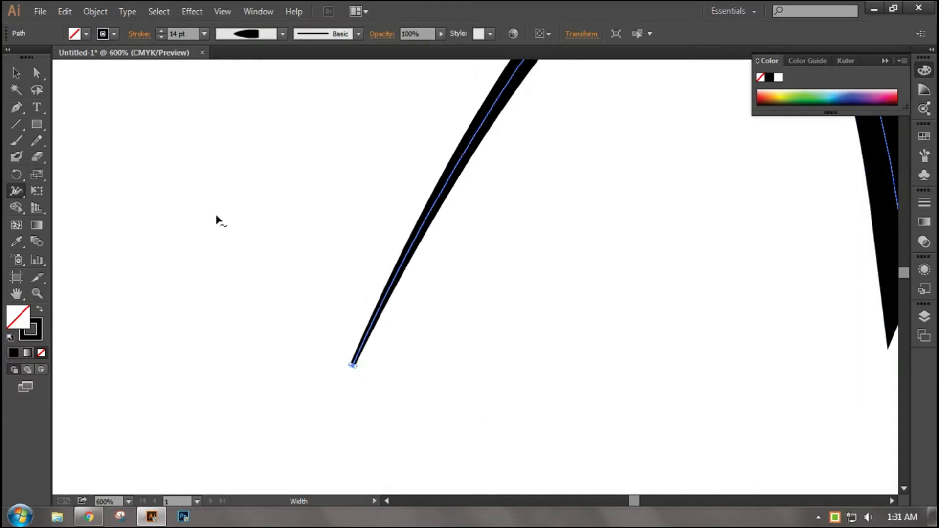
- Zoom out and inspect the whole tapered M stroke
click(16, 73)
drag(671, 367, 524, 342)
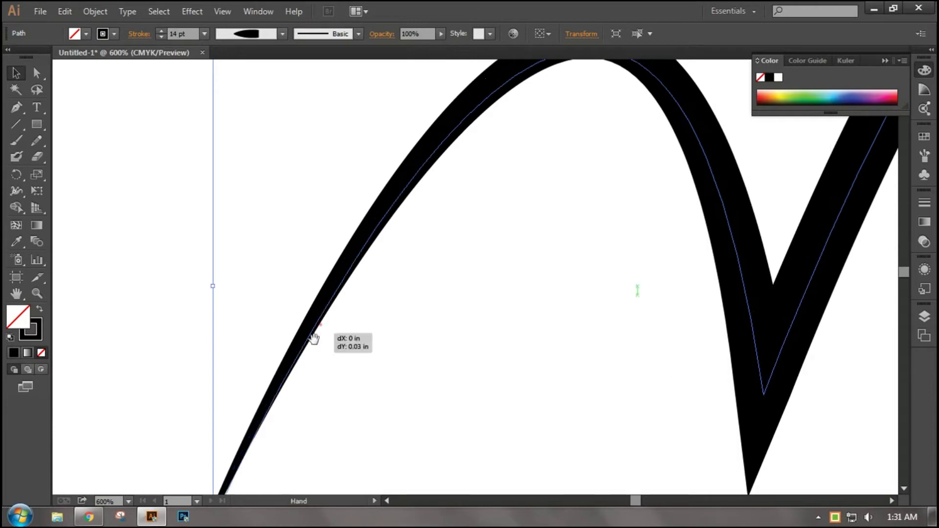
drag(333, 375, 366, 293)
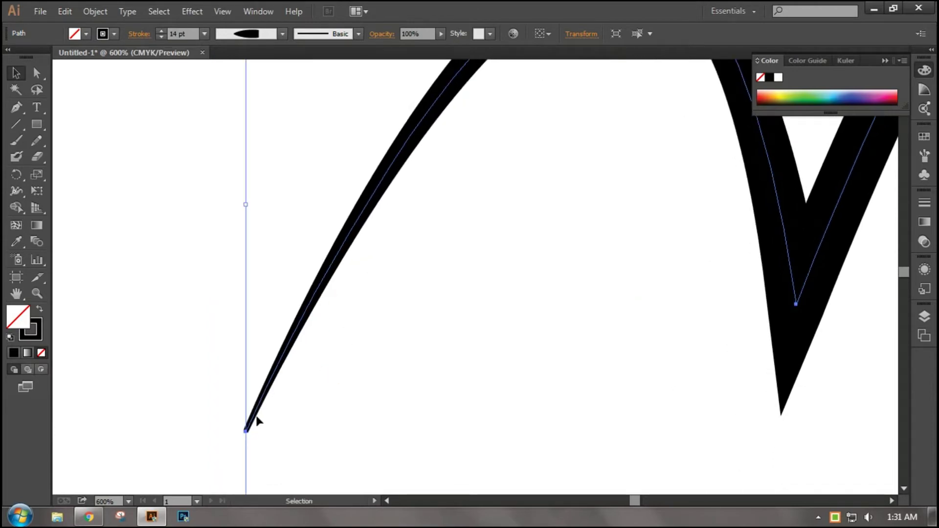
key(ctrl+minus)
key(ctrl+minus)
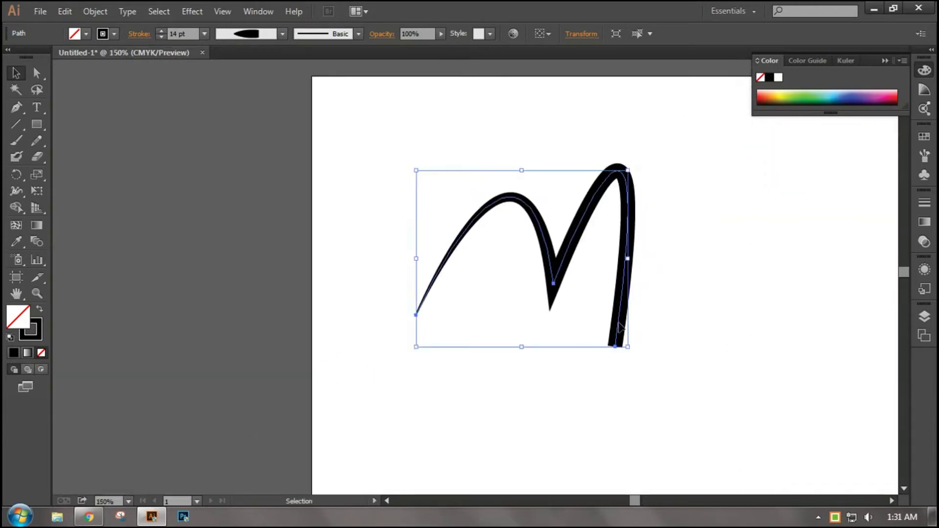
click(728, 338)
drag(690, 380, 575, 334)
click(665, 350)
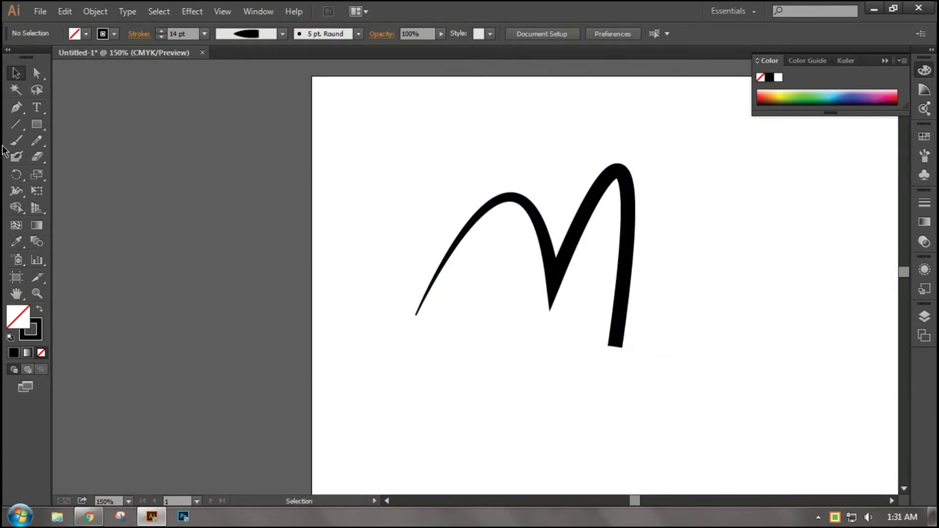
- Narrow the right leg's bottom end to a thin point, then zoom out
click(16, 191)
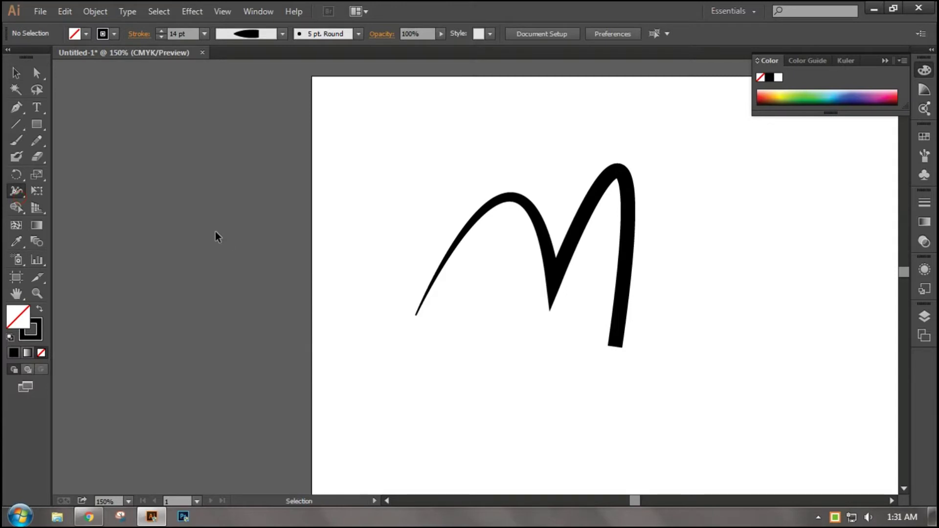
scroll(314, 232, up, 1)
scroll(314, 232, up, 1)
scroll(662, 259, up, 2)
scroll(748, 260, up, 1)
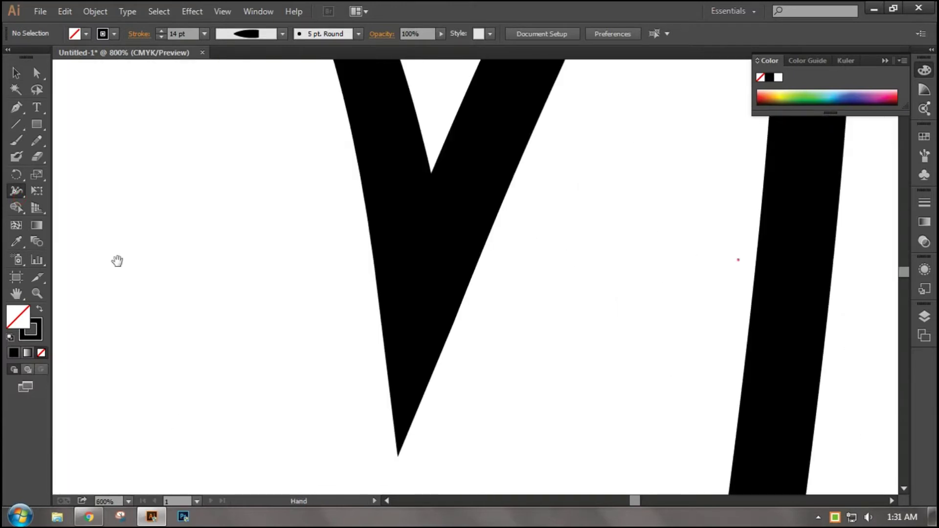
drag(738, 260, 366, 215)
drag(403, 431, 491, 329)
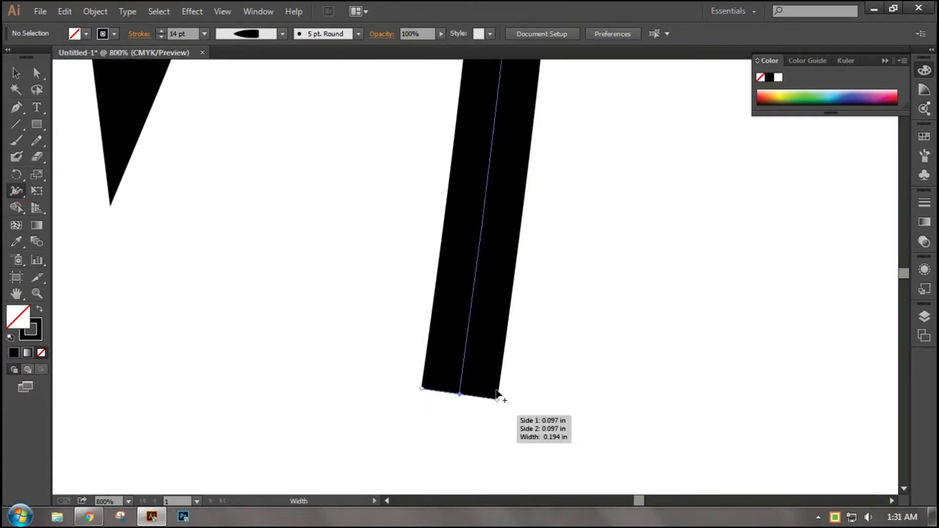
drag(497, 396, 464, 397)
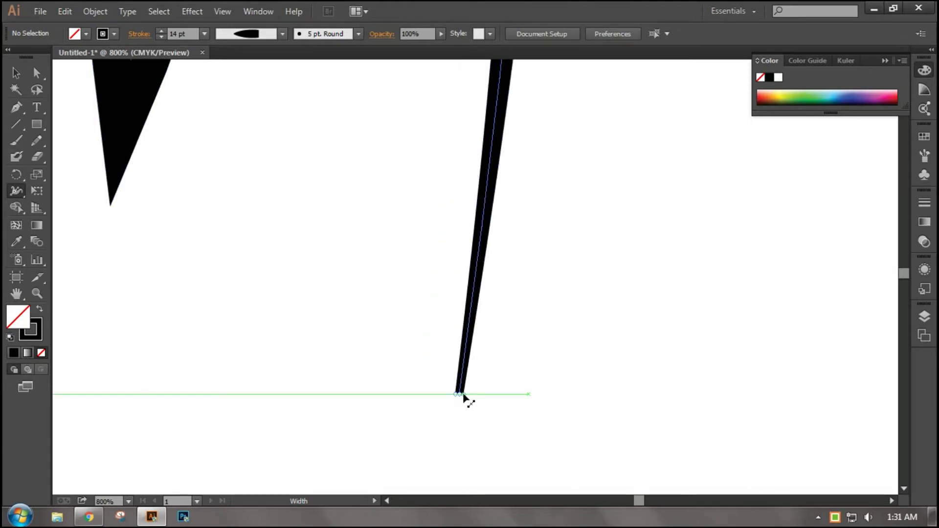
key(ctrl+minus)
key(ctrl+minus)
key(ctrl+minus)
key(ctrl+minus)
key(ctrl+minus)
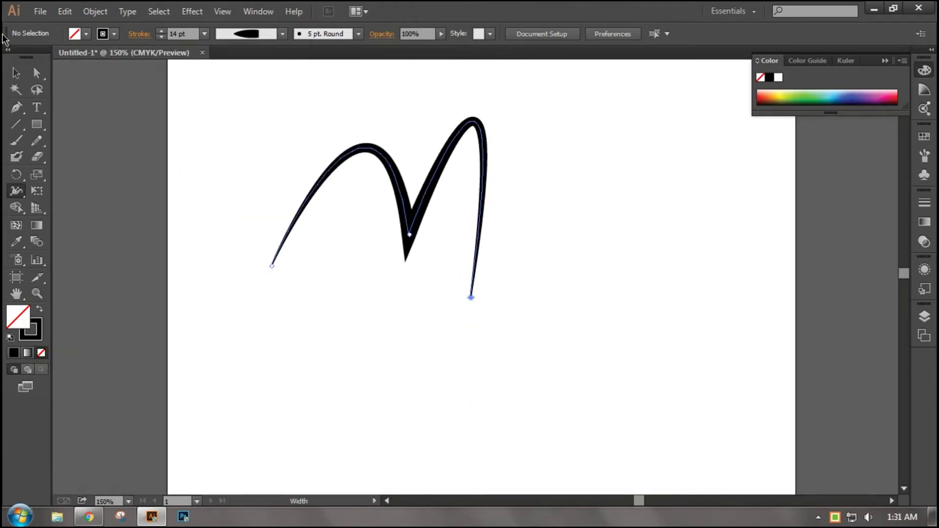
- Marquee-select the M path with the Selection tool, retrying several times
click(18, 77)
drag(204, 155, 570, 335)
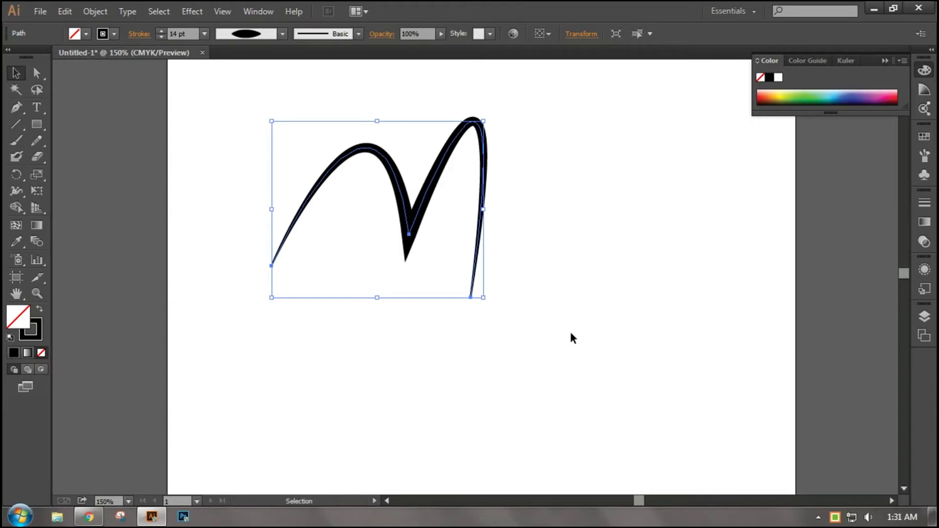
click(596, 308)
drag(570, 336, 246, 187)
drag(212, 117, 521, 286)
drag(559, 347, 318, 211)
click(518, 305)
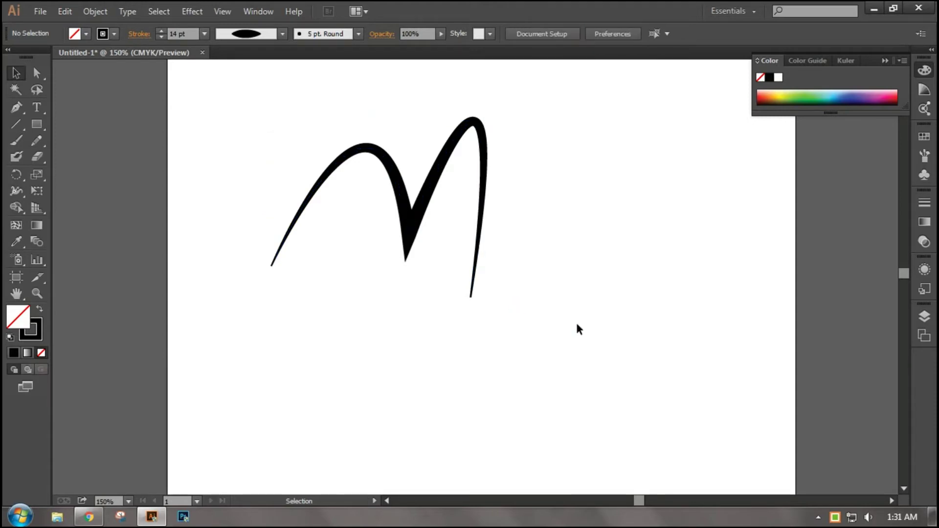
drag(577, 325, 275, 157)
click(409, 350)
drag(570, 352, 262, 212)
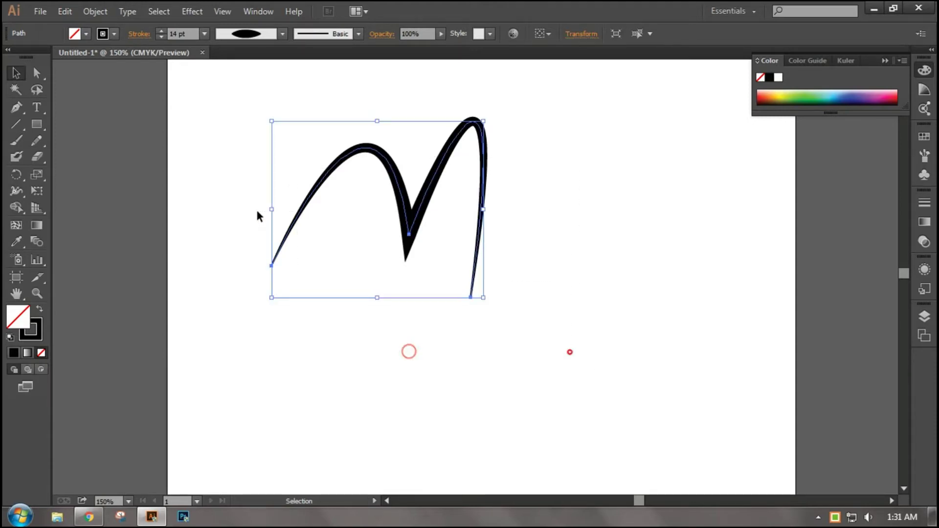
- Select the M path once more and delete it
click(339, 330)
drag(530, 340, 272, 209)
click(269, 191)
drag(240, 169, 561, 321)
click(236, 205)
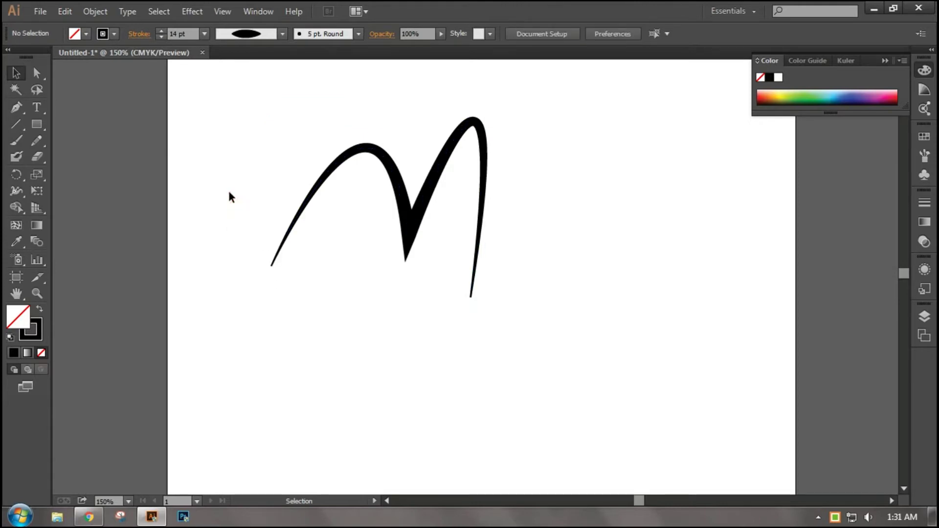
drag(245, 164, 428, 294)
key(Delete)
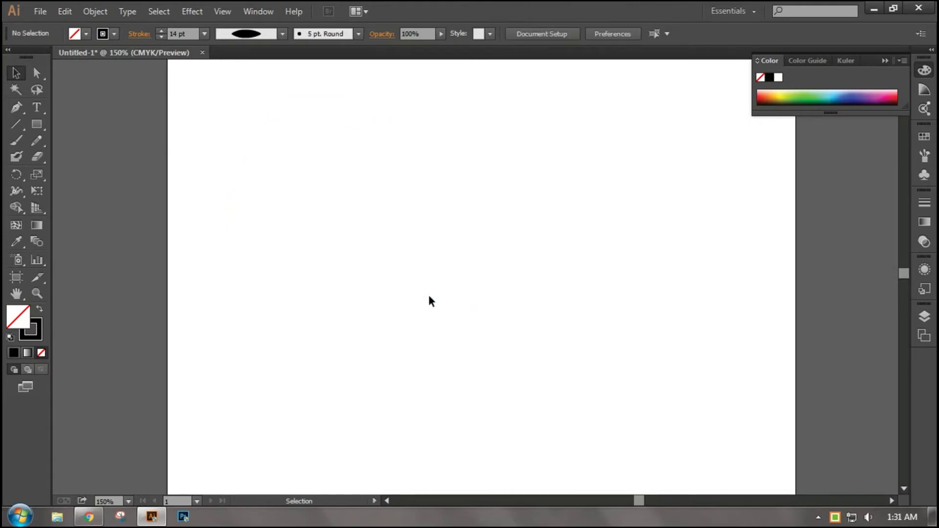
- Start a Pen path, then undo the first misplaced anchors
click(20, 113)
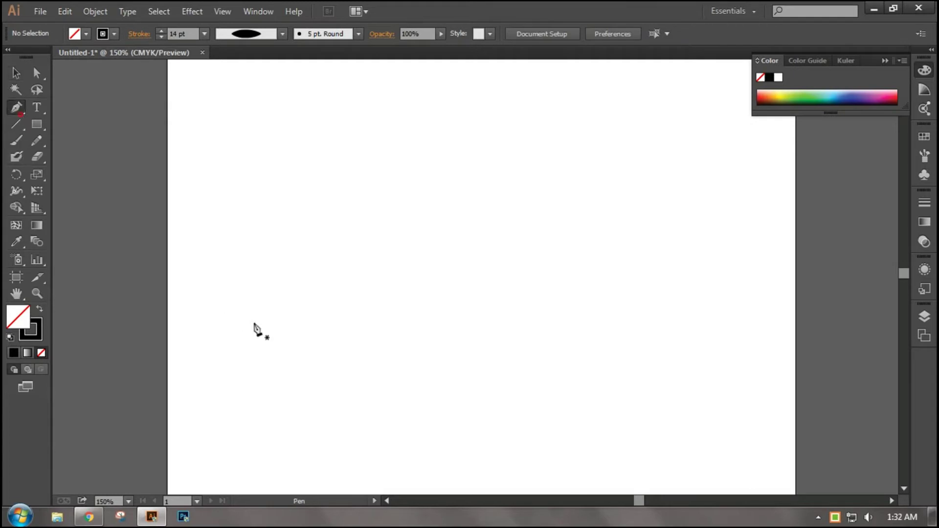
click(296, 332)
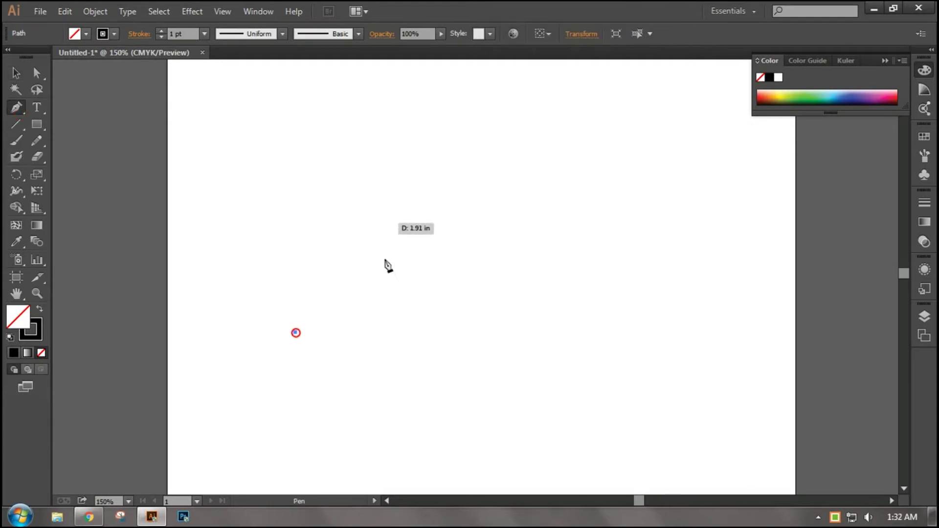
click(402, 188)
click(453, 336)
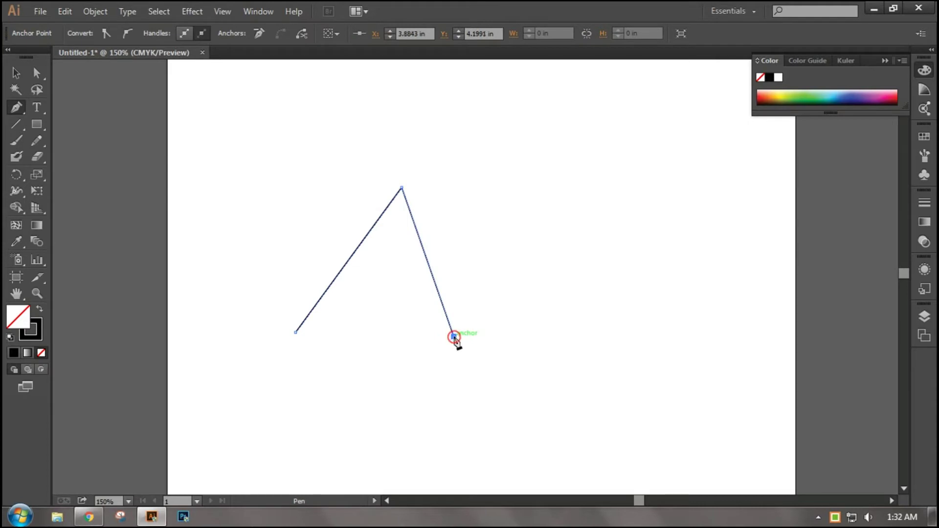
key(ctrl+z)
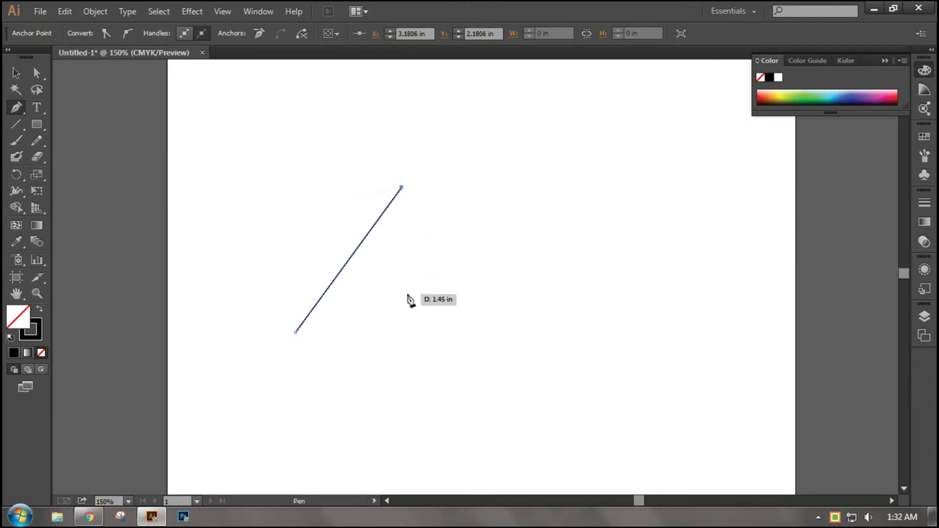
key(ctrl+z)
- Place the N's top-left, bottom-diagonal and top-right anchors, then select the finished path
click(301, 179)
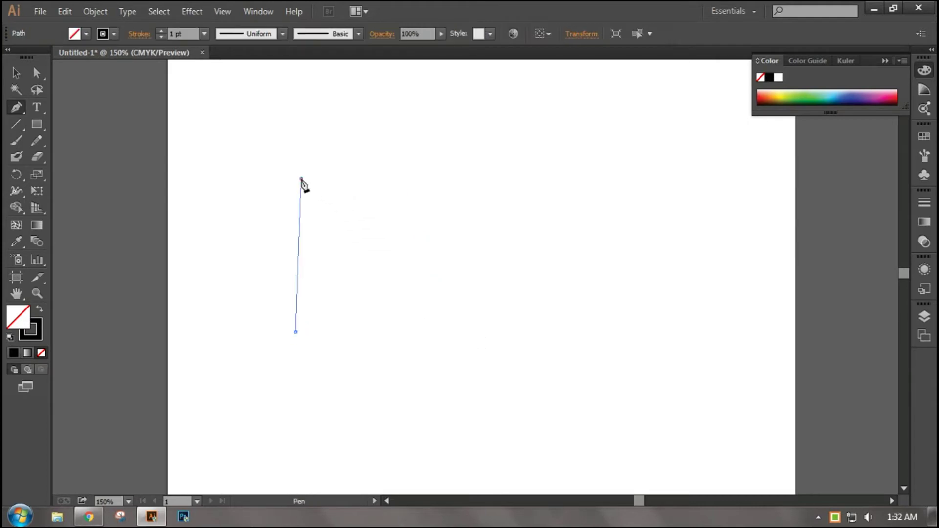
click(365, 283)
key(ctrl+z)
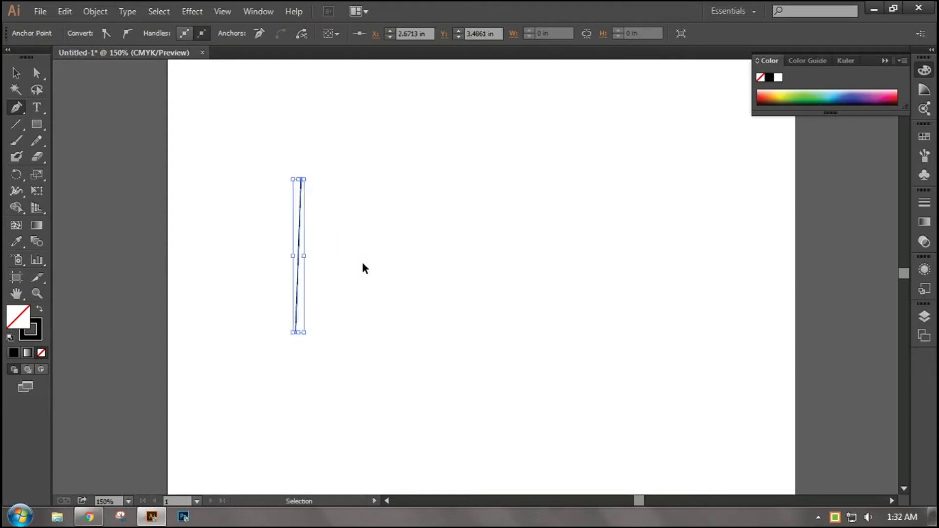
click(374, 322)
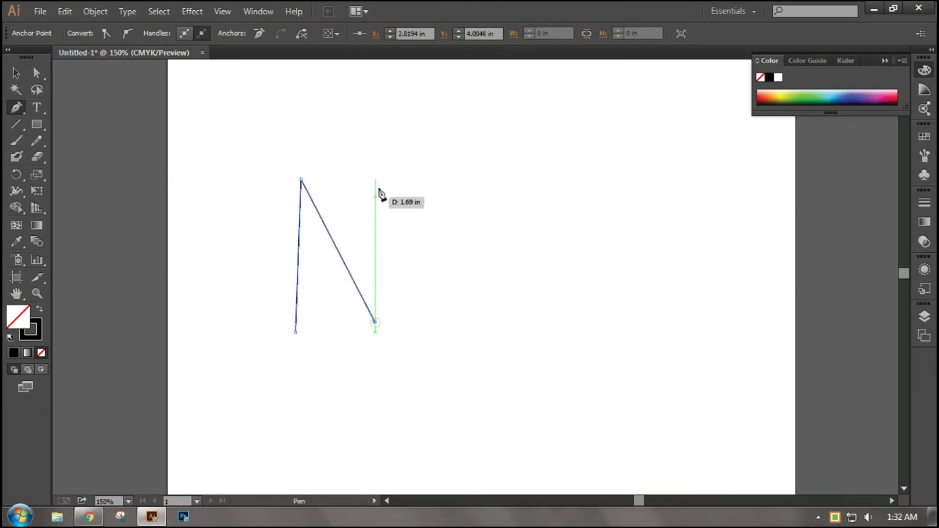
click(391, 179)
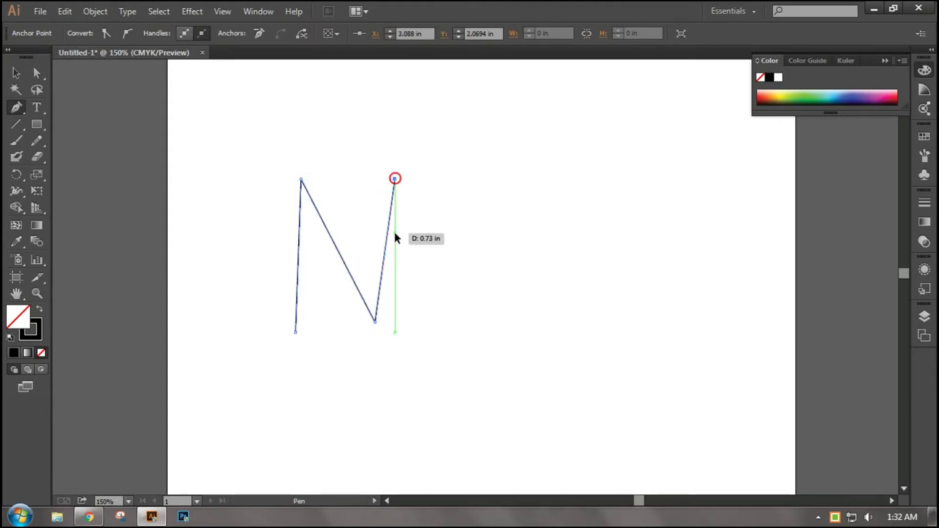
key(ctrl+z)
click(375, 179)
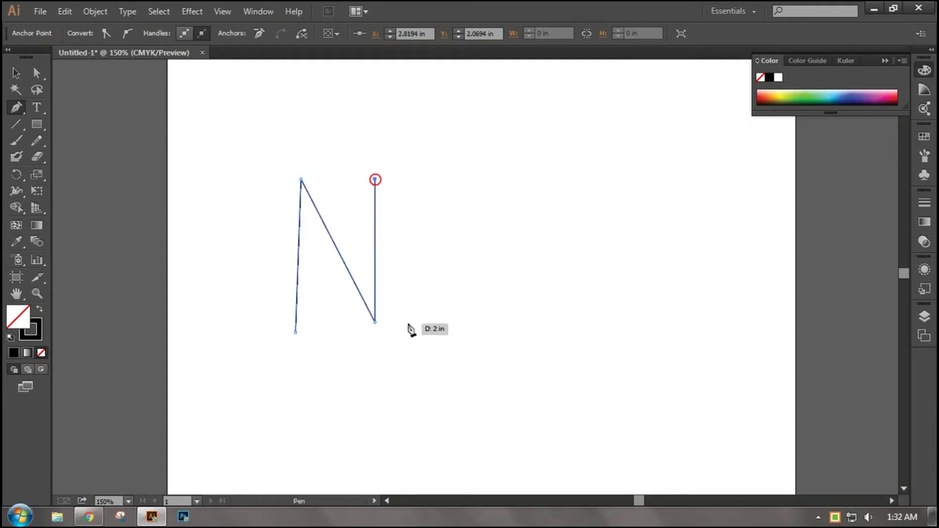
click(16, 73)
drag(193, 118, 426, 367)
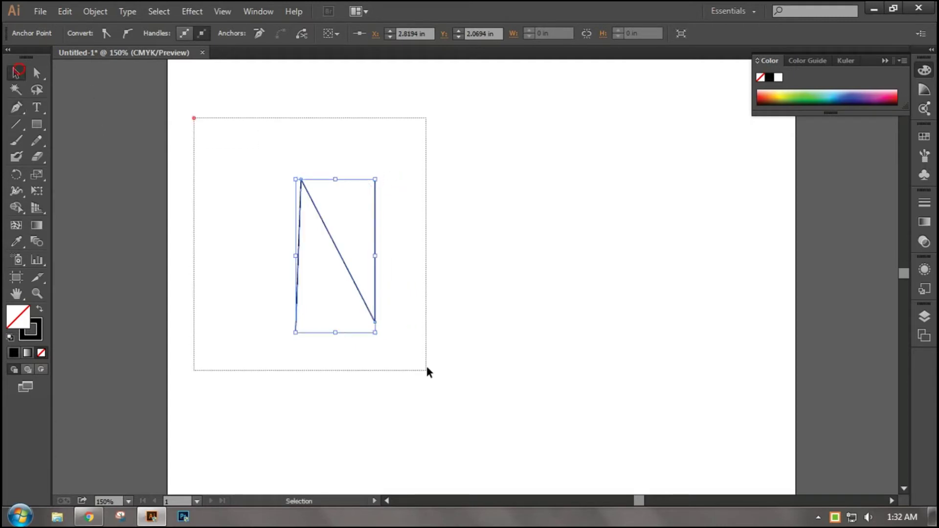
- Raise the N path's stroke weight to 14 pt
click(162, 31)
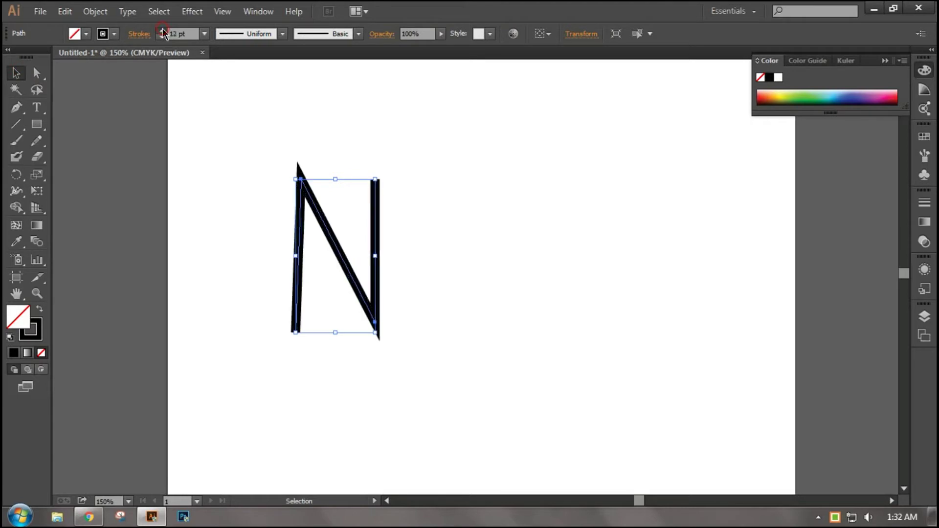
click(162, 31)
click(254, 204)
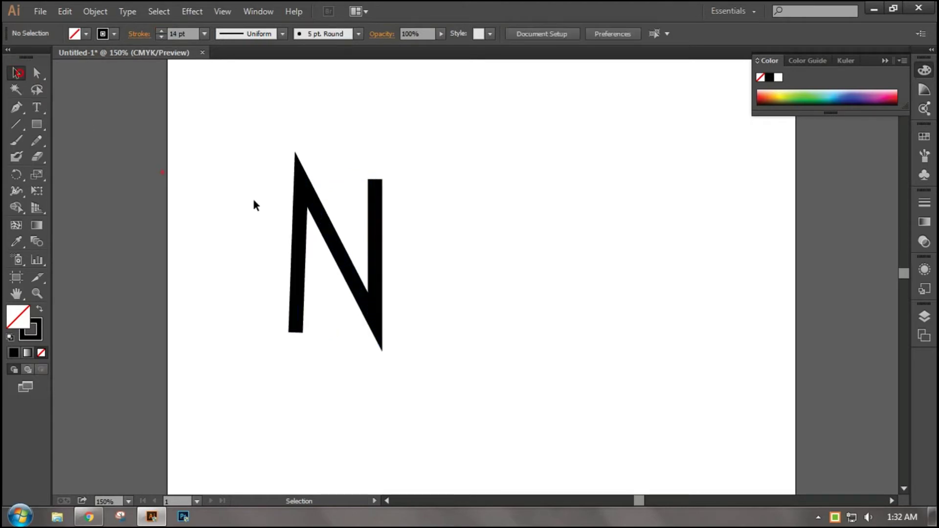
click(301, 330)
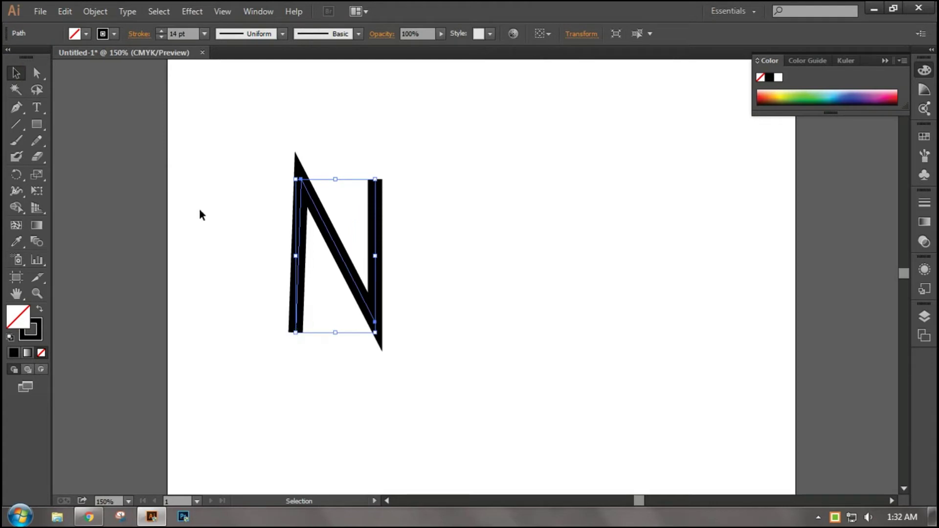
- Taper the bottom of the N's left leg to a point with the Width Tool
click(16, 191)
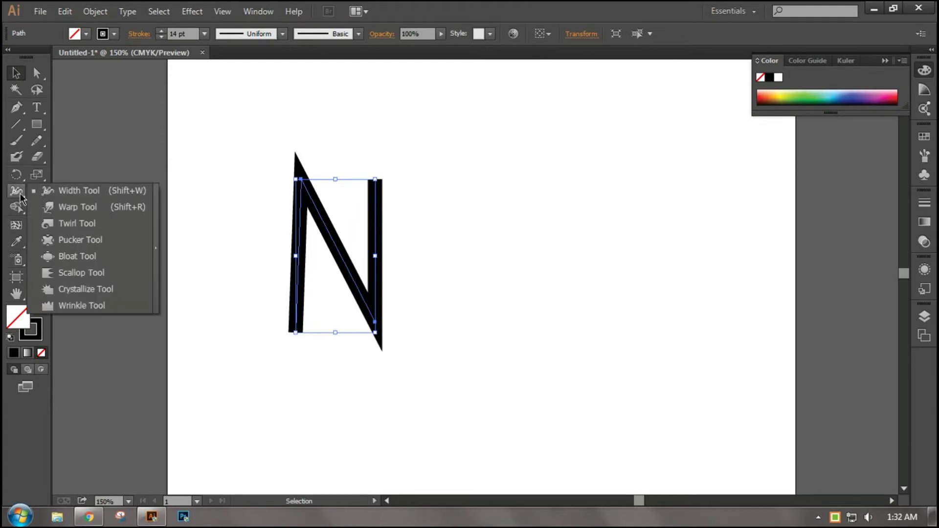
click(48, 190)
key(ctrl+plus)
key(ctrl+plus)
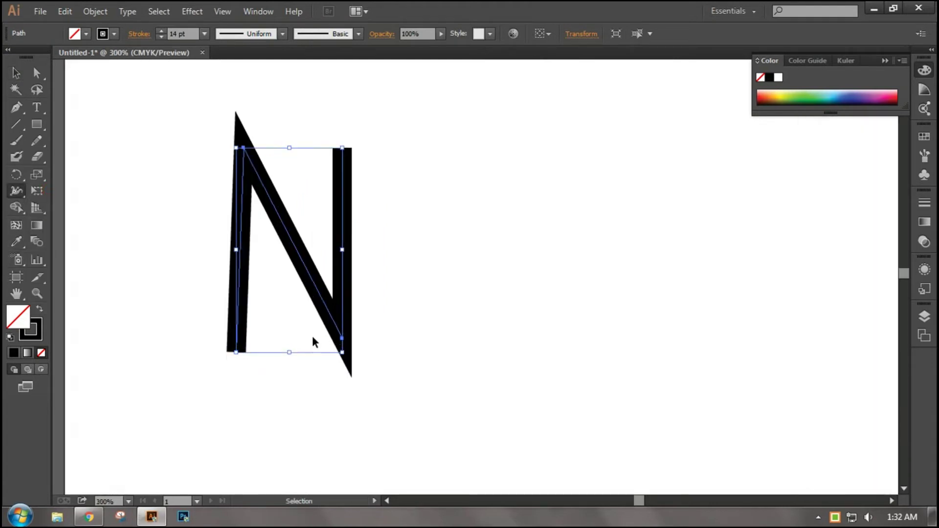
key(ctrl+plus)
mouse_move(258, 327)
mouse_down()
mouse_move(329, 413)
mouse_move(415, 356)
mouse_move(363, 372)
mouse_up()
drag(362, 373, 362, 370)
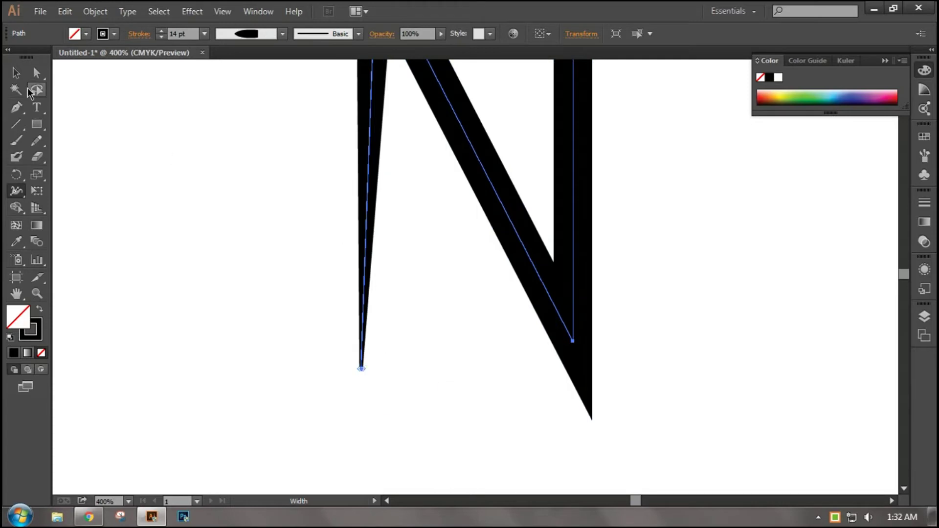
- Taper the top of the N's right leg to a point and zoom back out
key(v)
scroll(365, 464, up, 2)
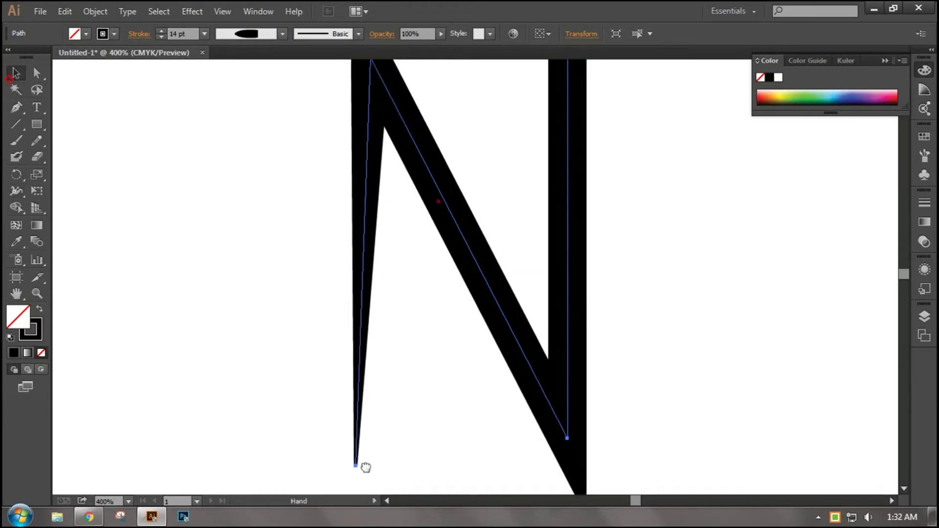
scroll(502, 264, up, 4)
scroll(503, 264, right, 2)
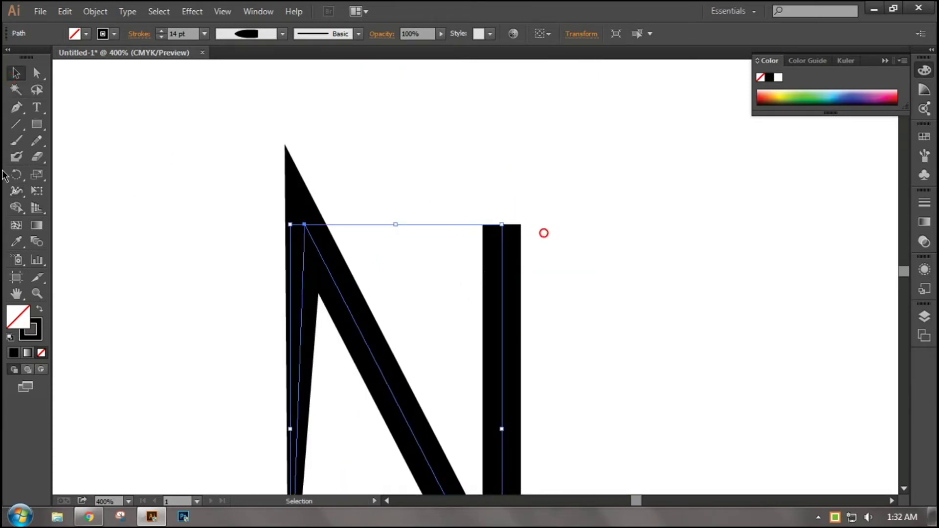
key(shift+w)
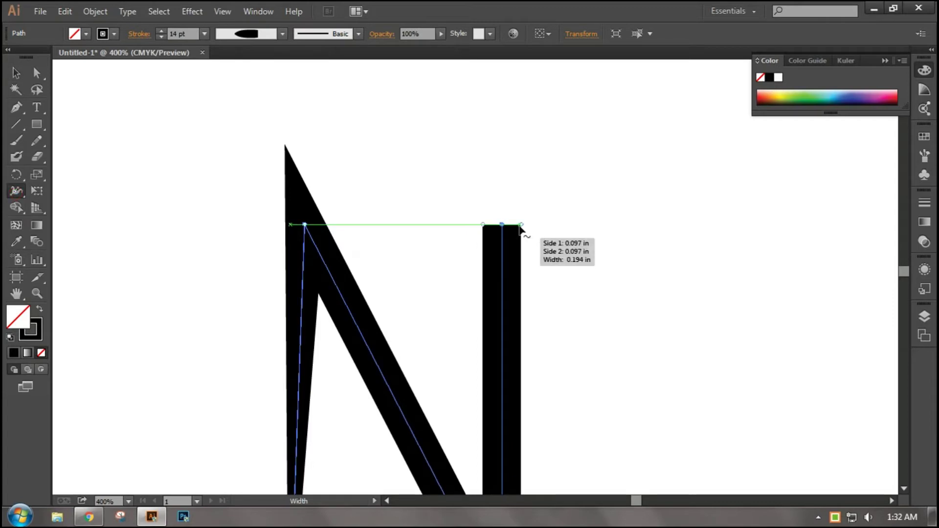
drag(517, 227, 502, 225)
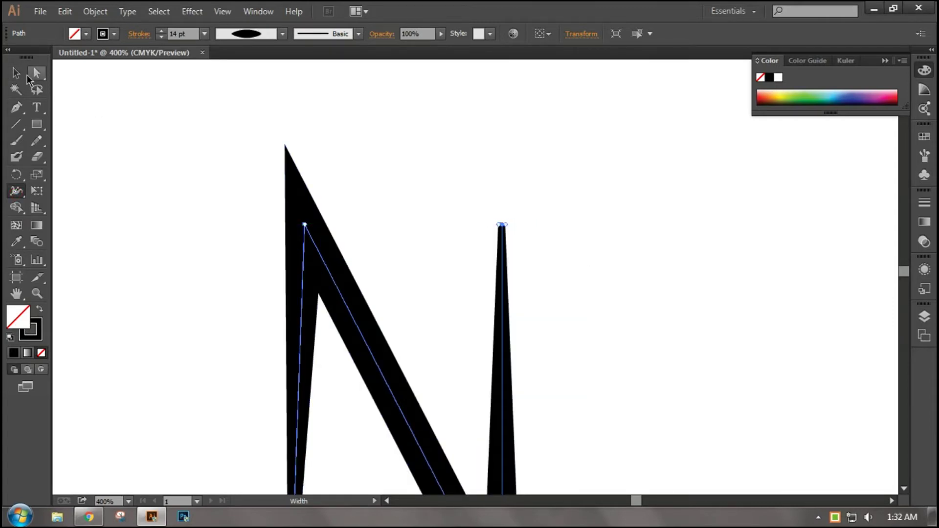
click(15, 73)
click(94, 158)
key(ctrl+minus)
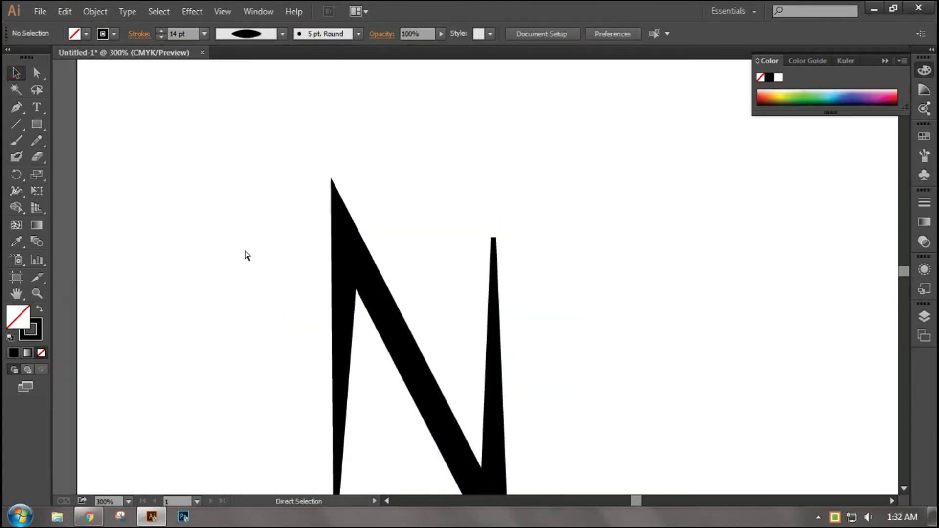
key(ctrl+minus)
key(ctrl+minus)
key(ctrl+minus)
- Marquee-select the tapered N and delete it
drag(324, 201, 615, 373)
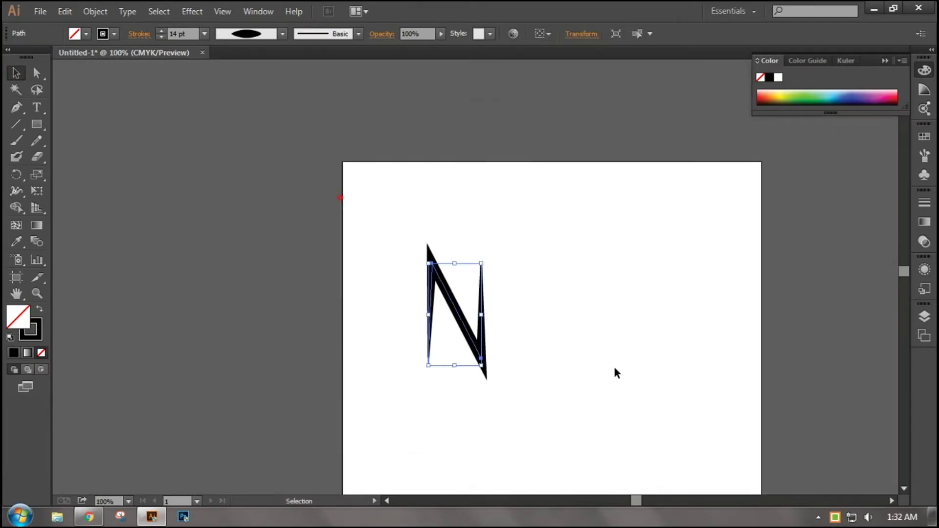
click(519, 396)
drag(616, 419, 362, 259)
click(508, 398)
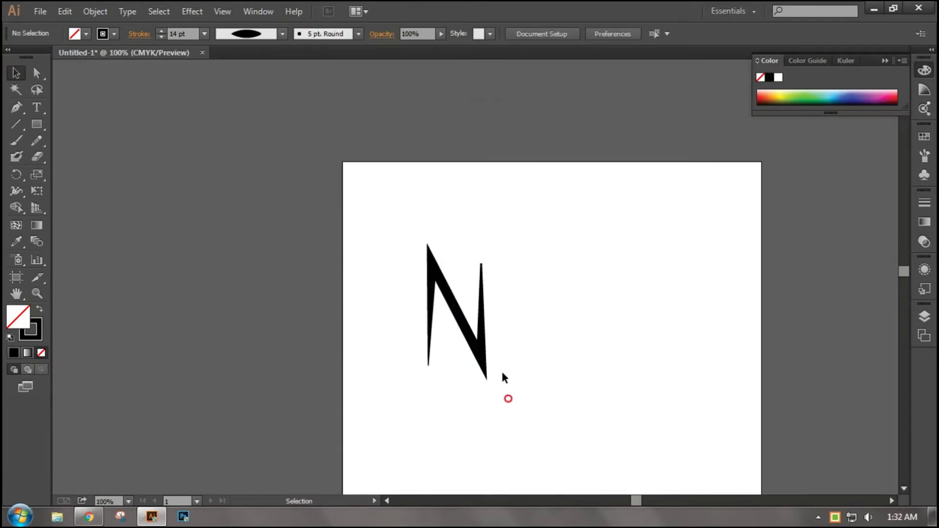
drag(591, 406, 299, 261)
key(Delete)
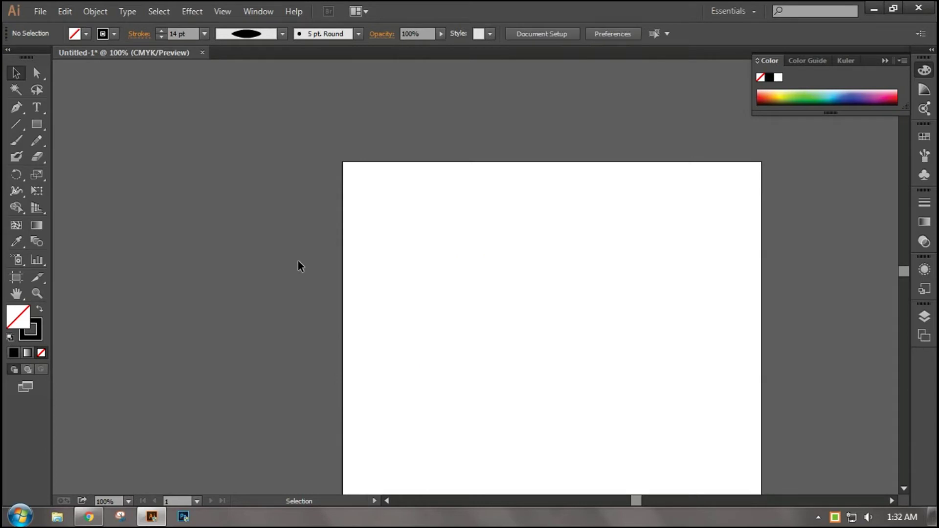
- Browse the Warp Tool flyout and the Effect menu without applying anything
click(18, 190)
click(186, 14)
mouse_move(209, 187)
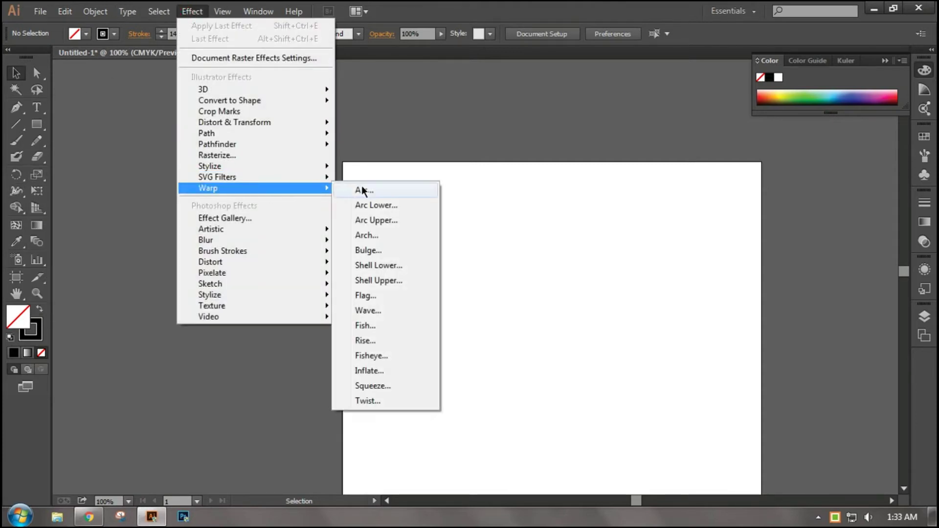
click(191, 10)
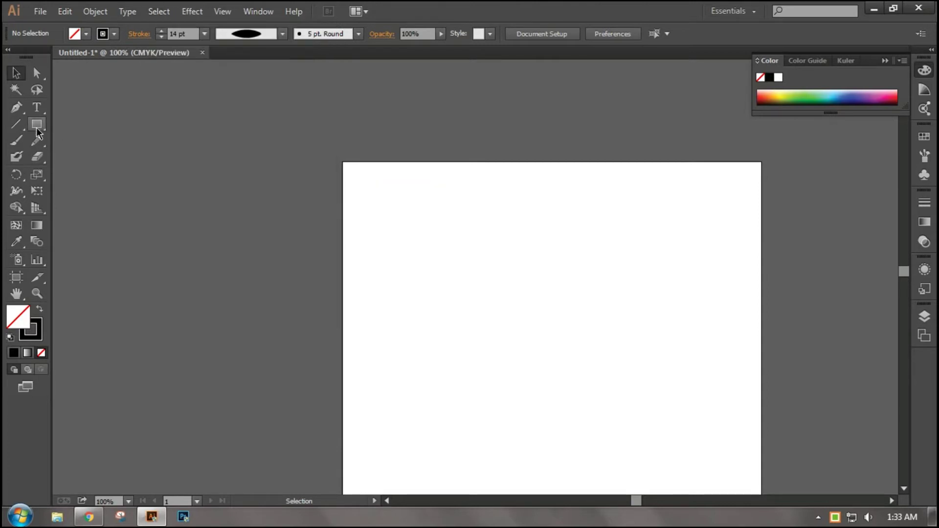
- Draw a wide rectangle on the artboard with the Rectangle Tool
click(37, 128)
drag(565, 336, 363, 230)
drag(228, 218, 501, 317)
- Set the rectangle's stroke to None and its fill to yellow
click(86, 33)
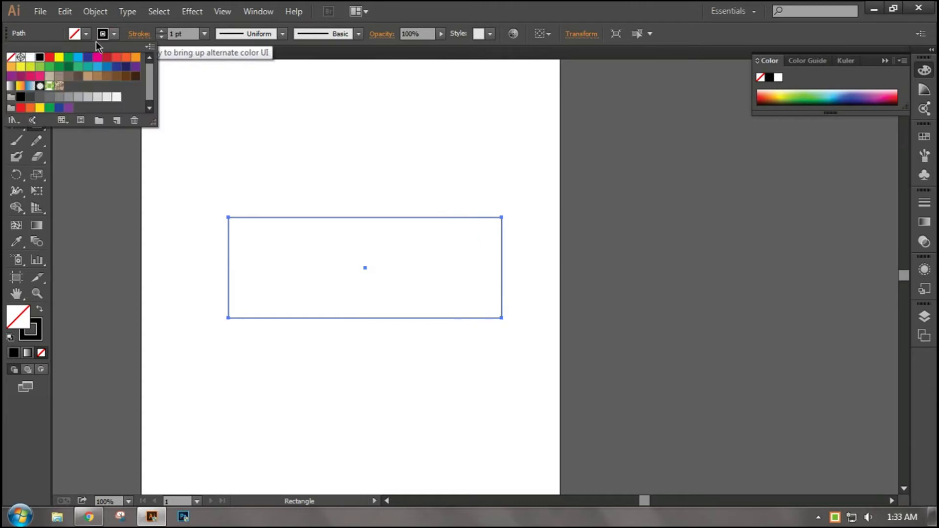
click(6, 59)
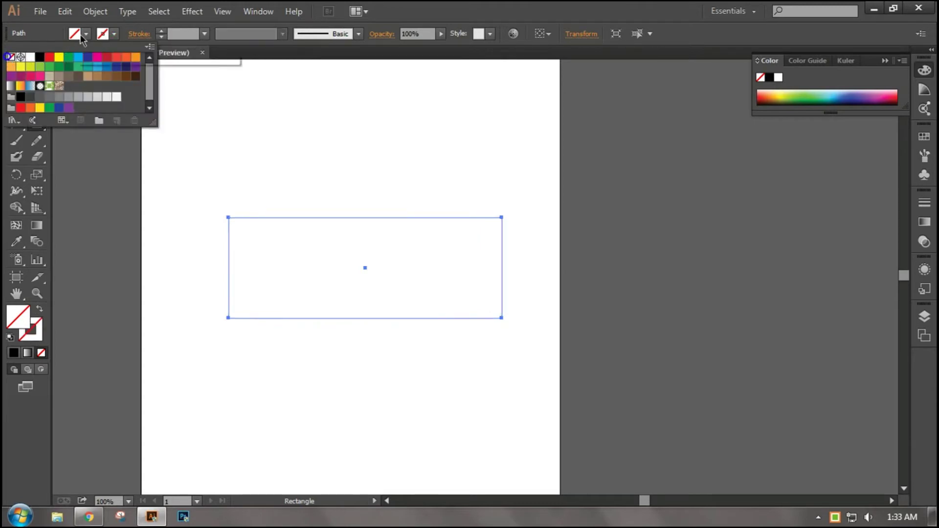
click(86, 34)
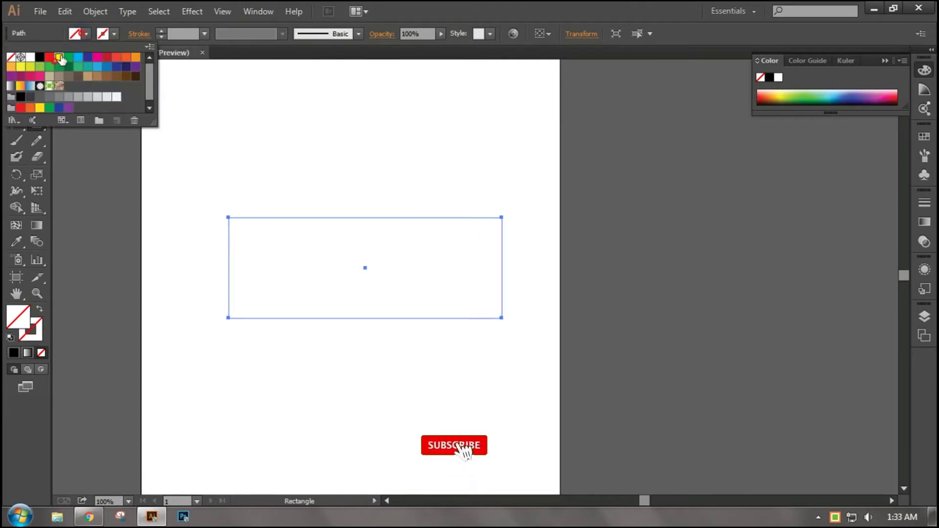
click(56, 59)
click(20, 74)
click(192, 11)
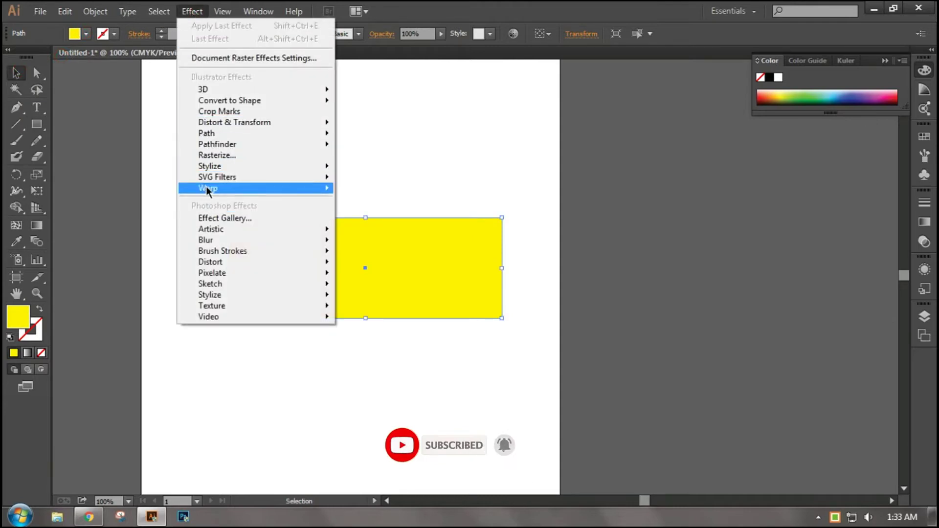
mouse_move(207, 188)
click(356, 190)
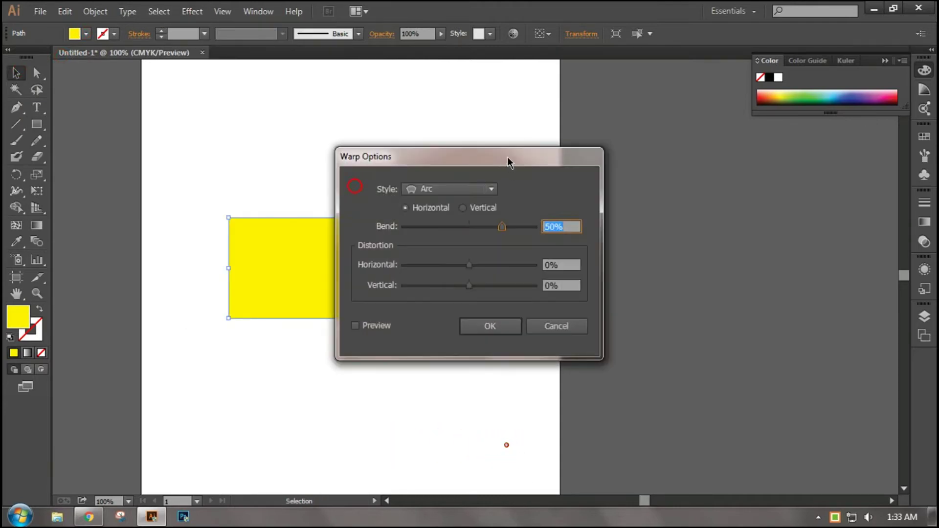
drag(507, 157, 724, 132)
click(683, 161)
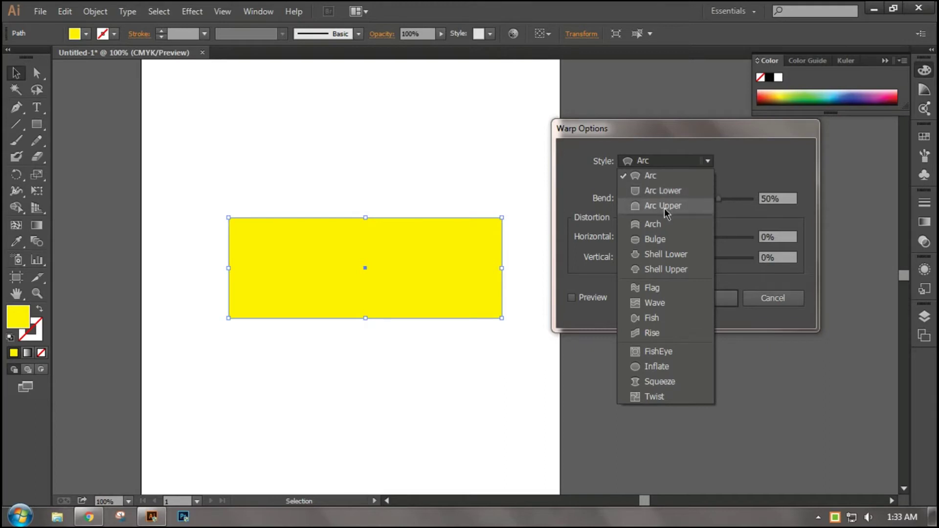
click(655, 175)
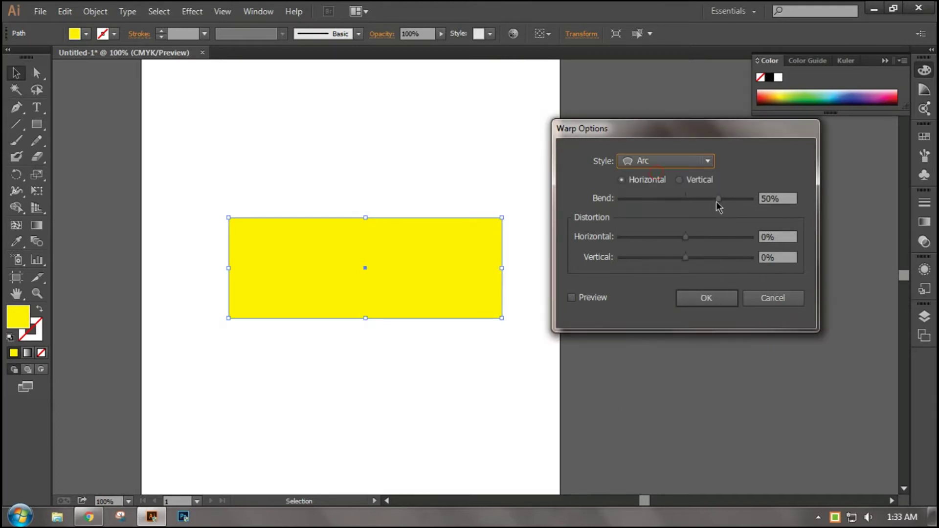
drag(716, 201, 675, 201)
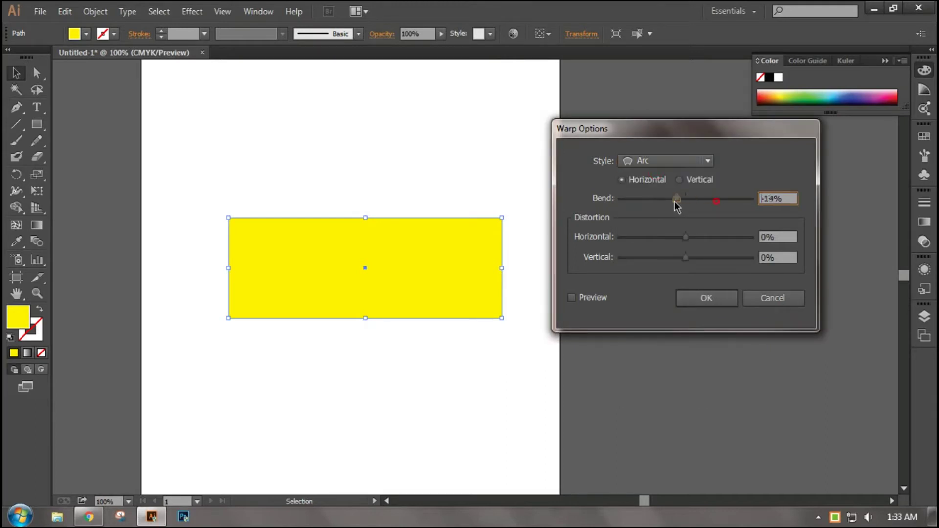
click(707, 206)
click(572, 297)
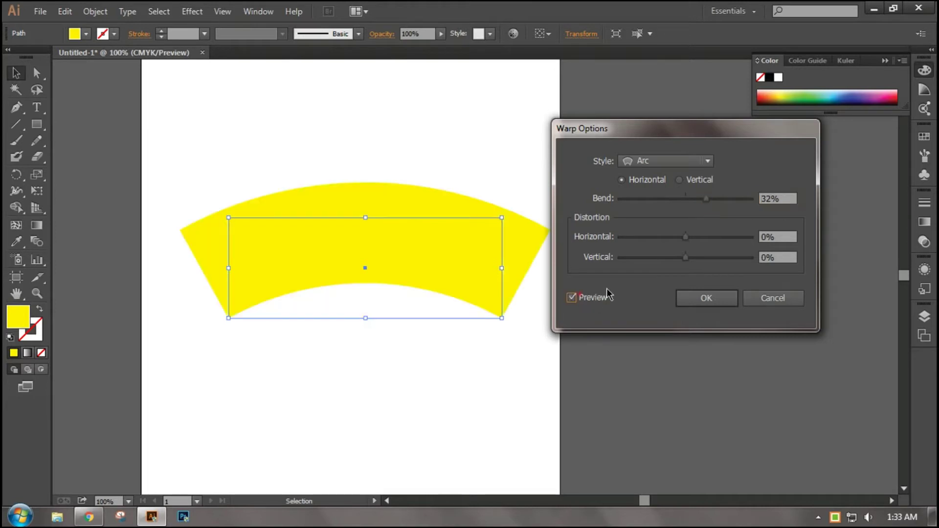
drag(714, 201, 734, 201)
mouse_move(685, 237)
mouse_down()
mouse_move(713, 236)
mouse_move(686, 238)
mouse_up()
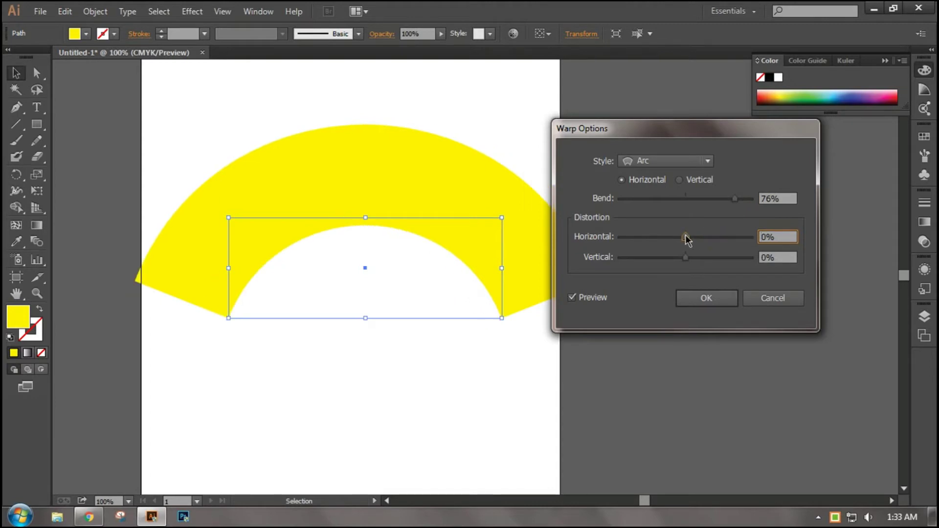
click(691, 181)
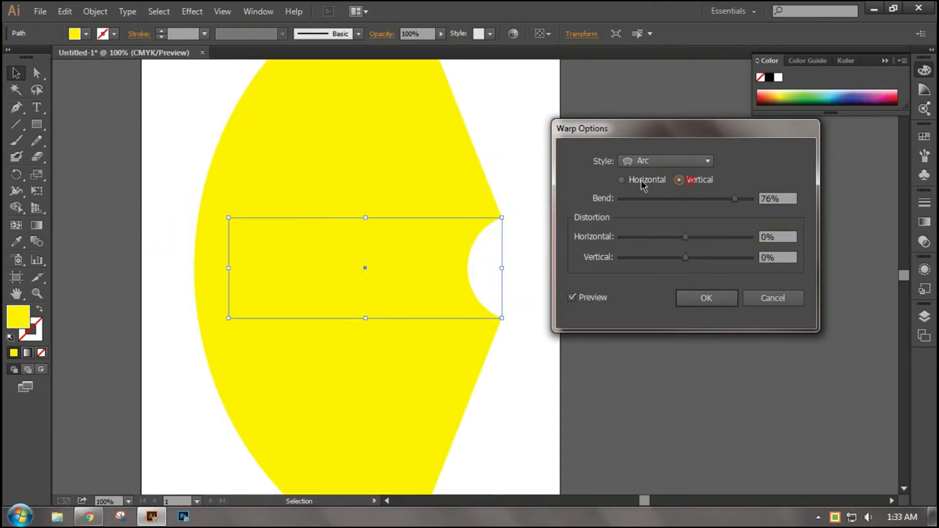
click(640, 182)
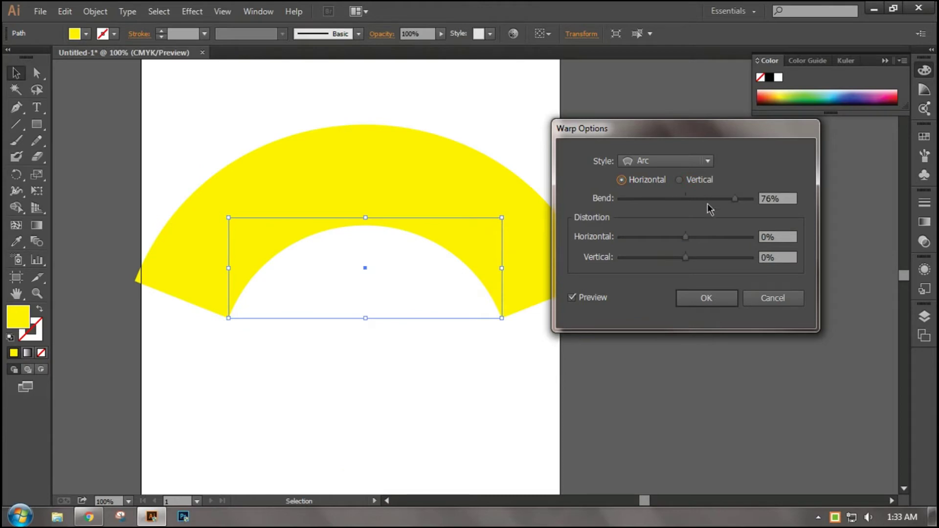
drag(685, 257, 713, 257)
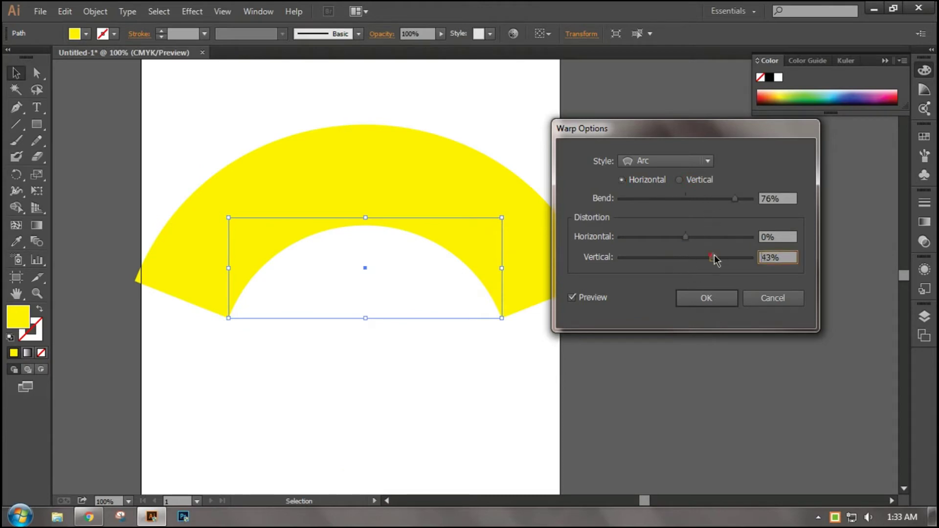
click(683, 256)
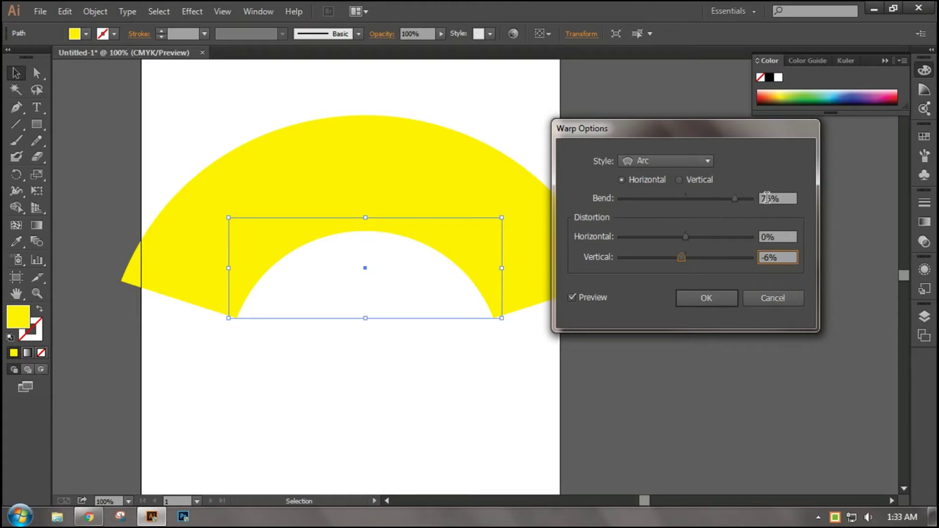
- Cancel the warp and resize the rectangle into a long thin bar
click(781, 300)
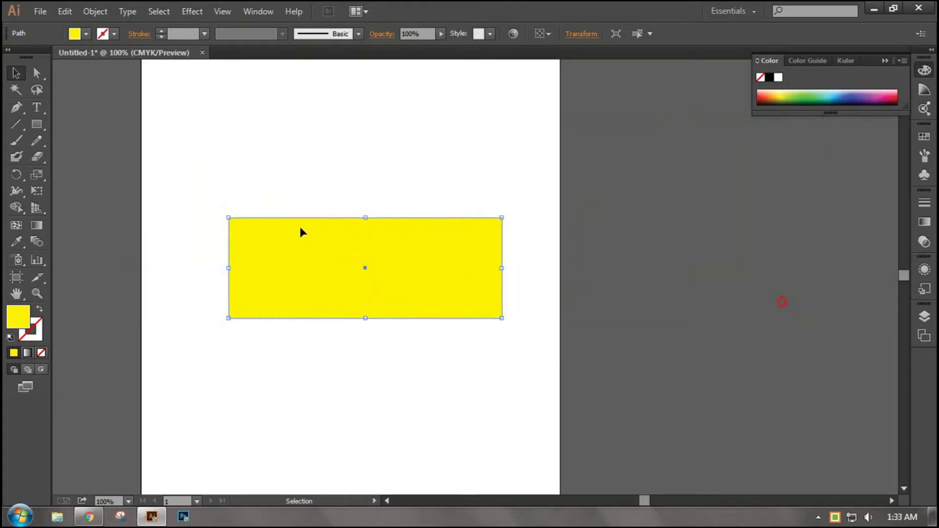
mouse_move(366, 217)
mouse_down()
mouse_move(367, 262)
mouse_move(304, 197)
mouse_up()
drag(454, 197, 496, 197)
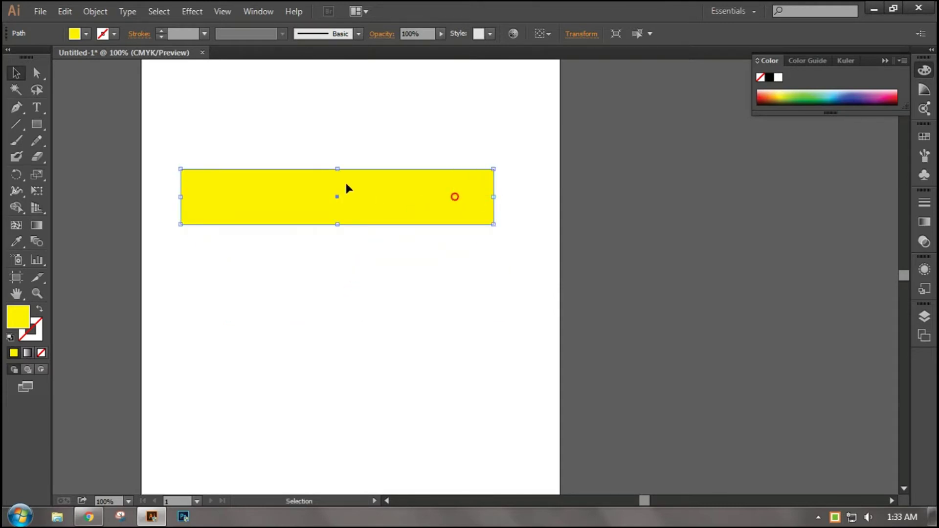
drag(347, 185, 350, 222)
drag(495, 234, 519, 234)
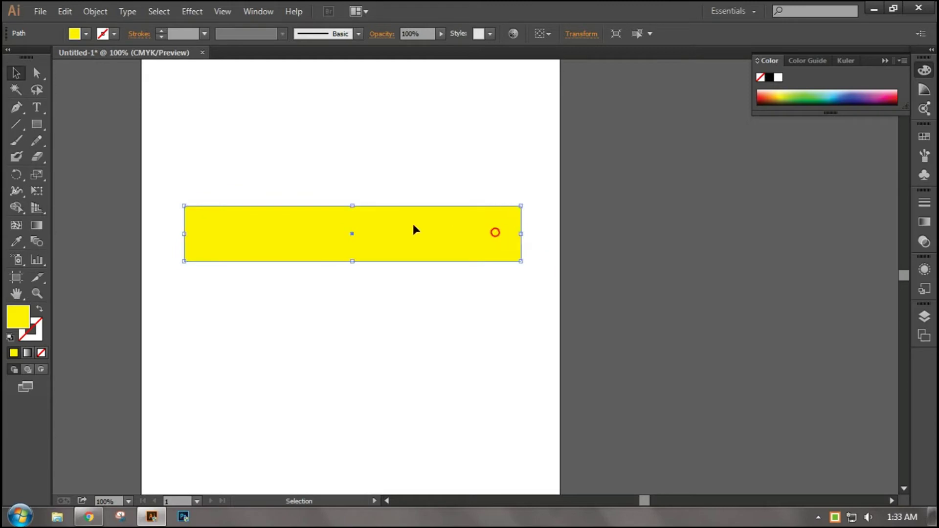
drag(413, 225, 401, 226)
- Apply an Arc warp with 80% bend and move the arch lower
click(184, 11)
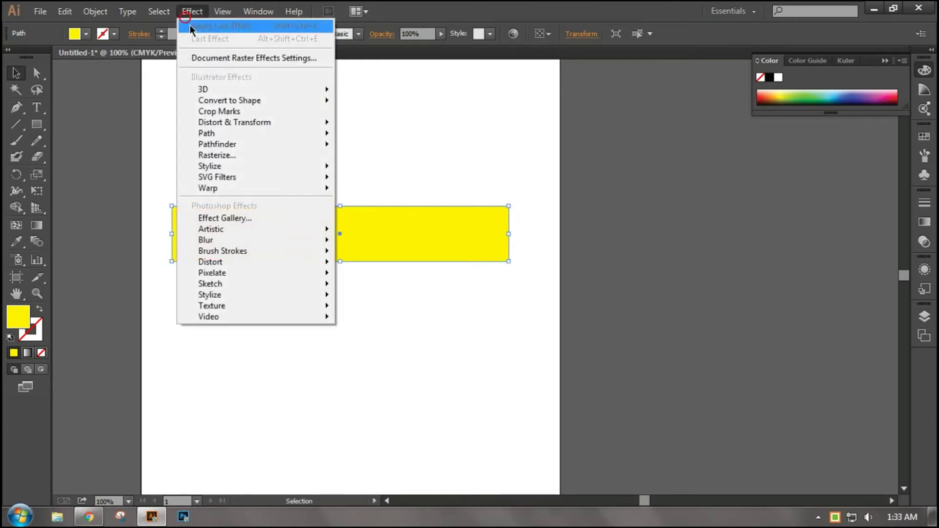
mouse_move(209, 188)
click(360, 189)
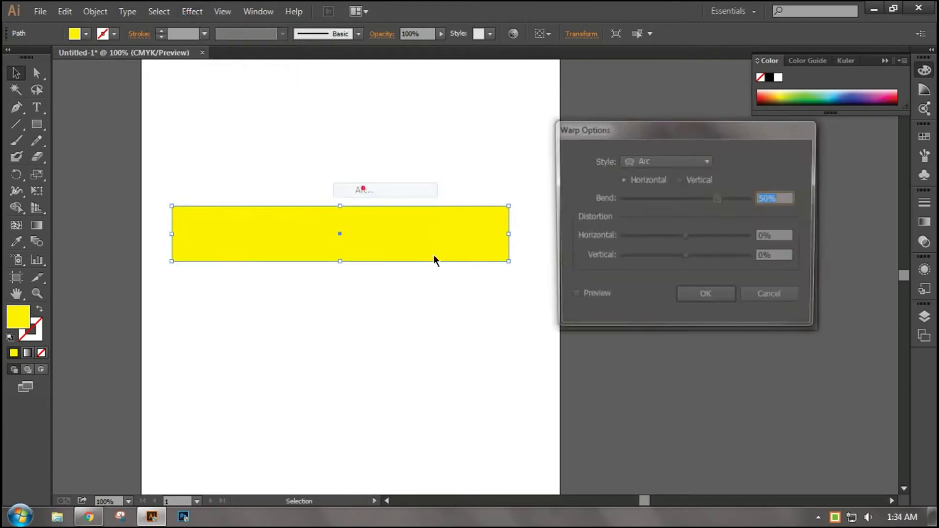
click(591, 297)
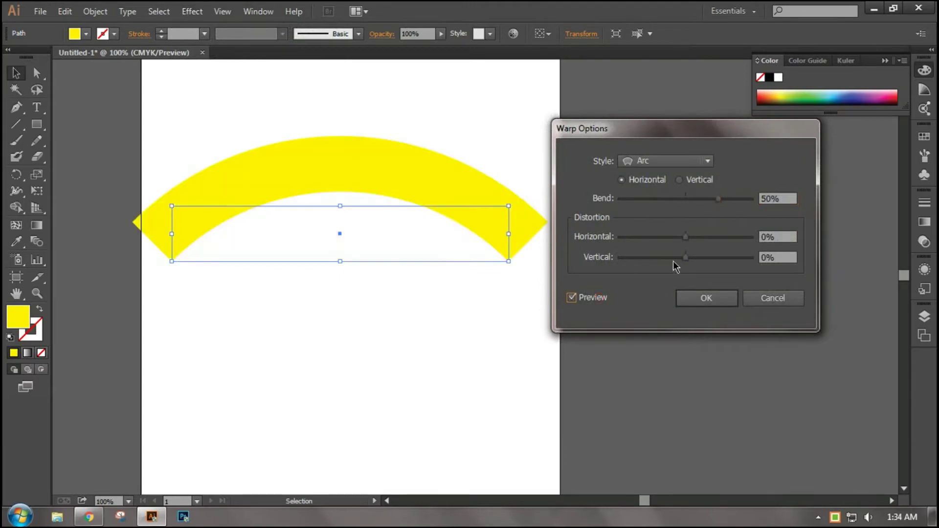
drag(717, 202, 738, 201)
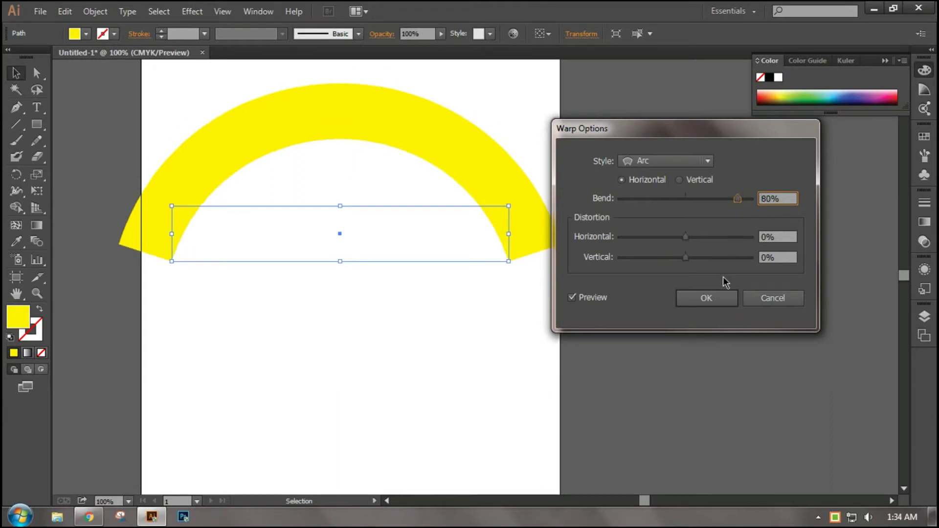
click(710, 298)
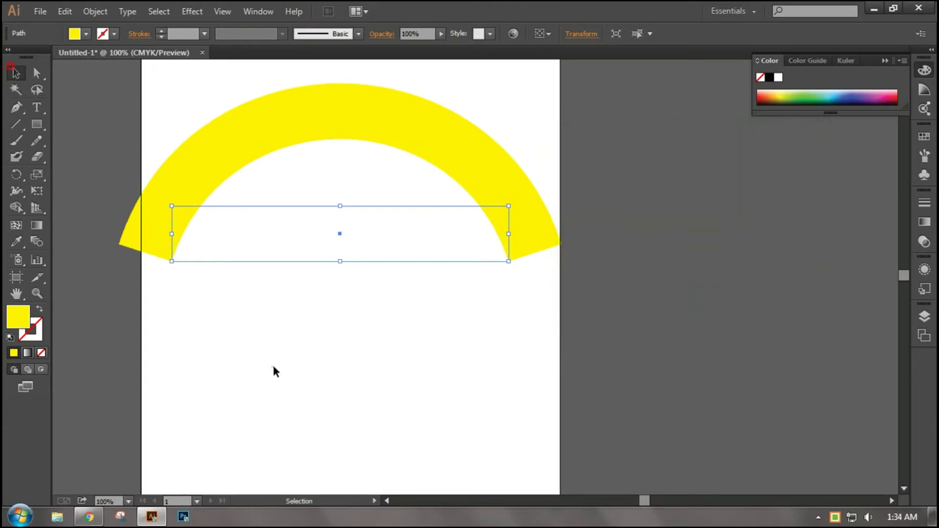
click(272, 369)
mouse_move(313, 244)
mouse_down()
mouse_move(337, 295)
mouse_move(318, 341)
mouse_up()
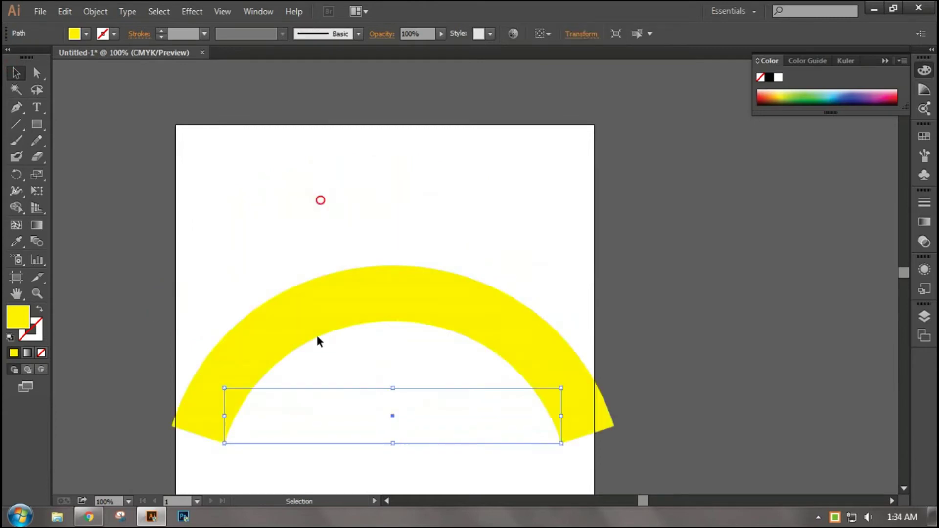
- Add the F'sD Academy text above the arch and enlarge it
click(37, 108)
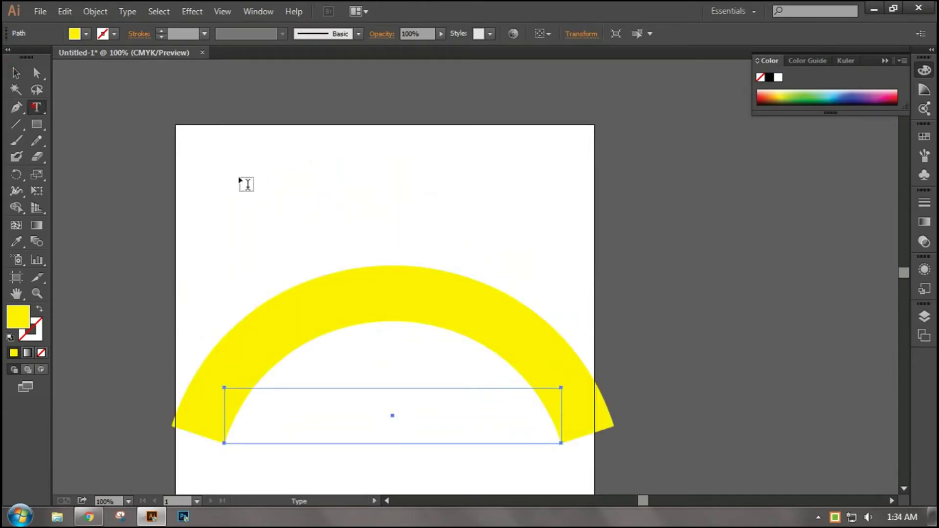
click(246, 176)
text(F'sD Academy)
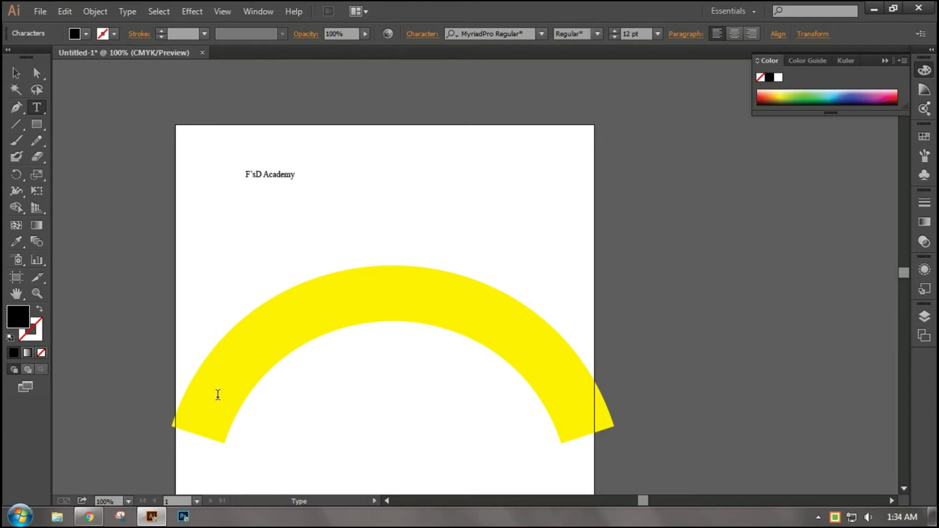
click(16, 73)
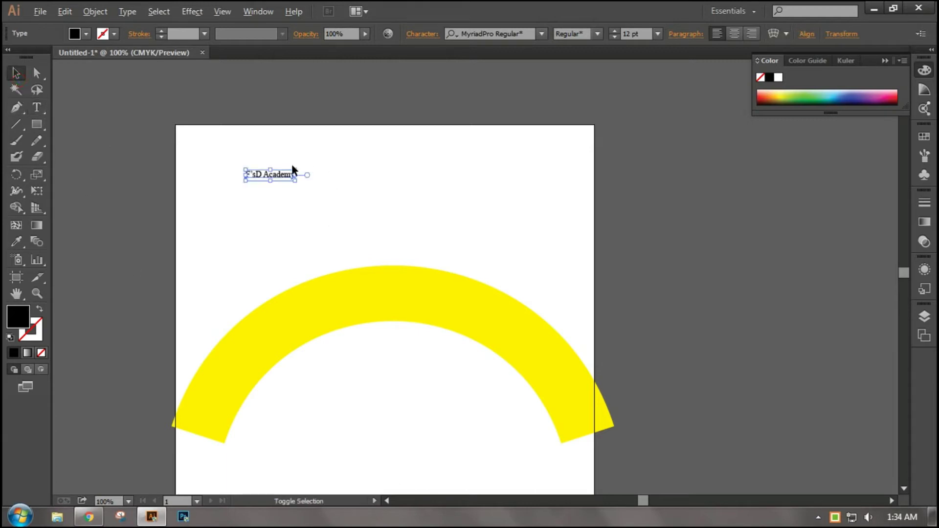
drag(295, 170, 430, 145)
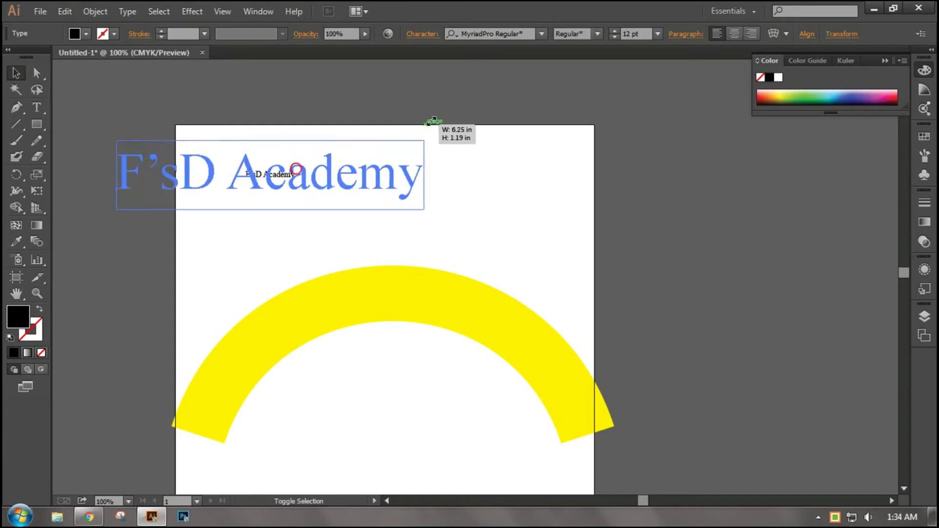
drag(306, 181, 382, 182)
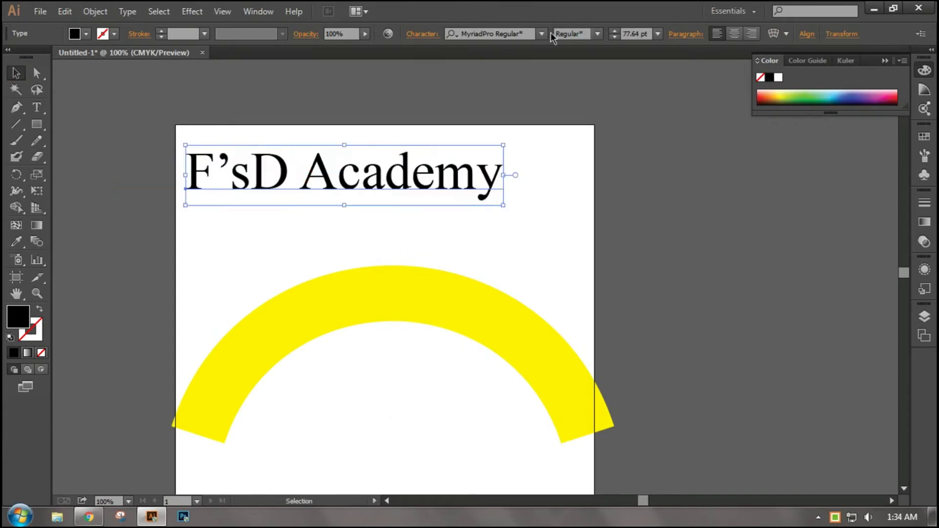
- Set the text's font to Roboto Medium Italic
click(488, 33)
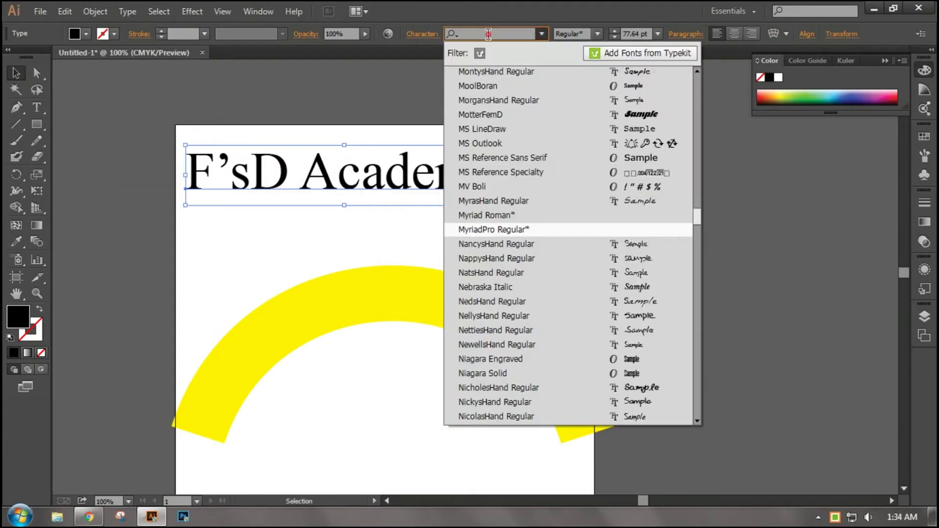
text(Robot)
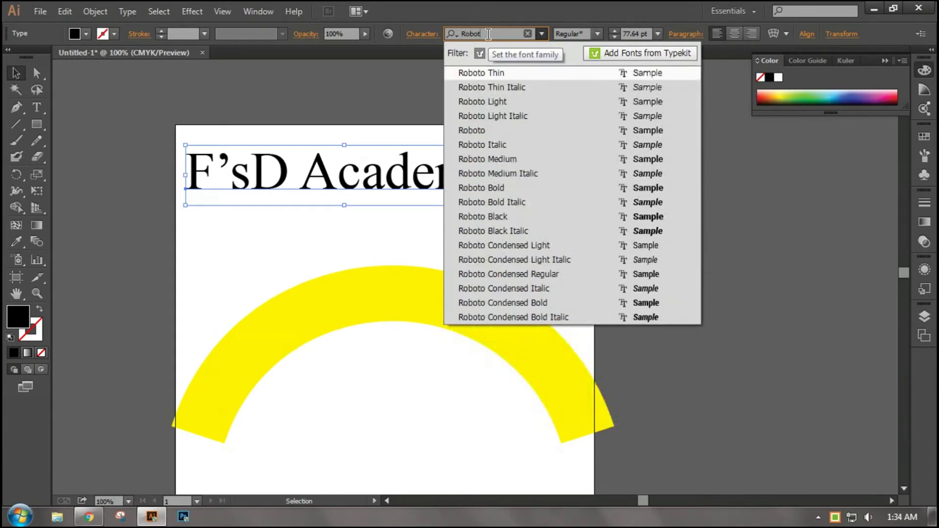
key(Down)
key(Down)
key(Down)
key(Down)
key(Down)
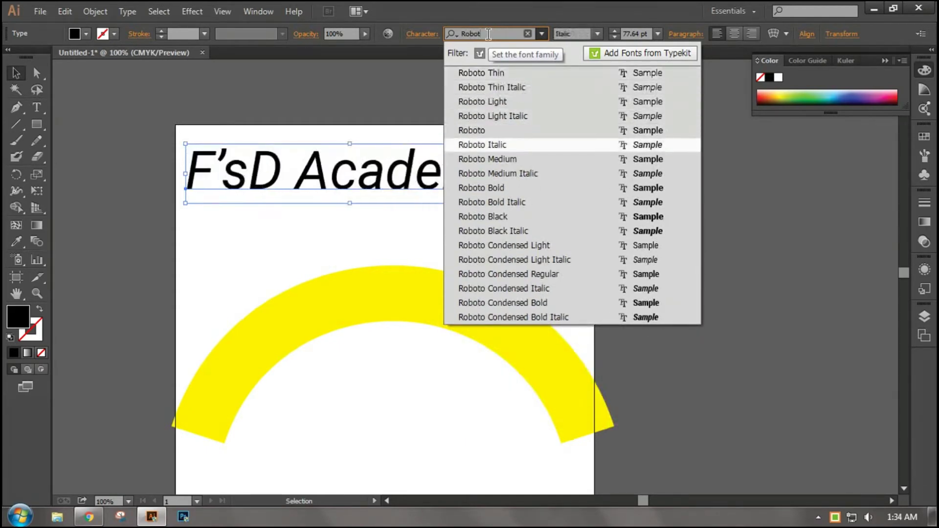
key(Down)
key(Down)
key(Return)
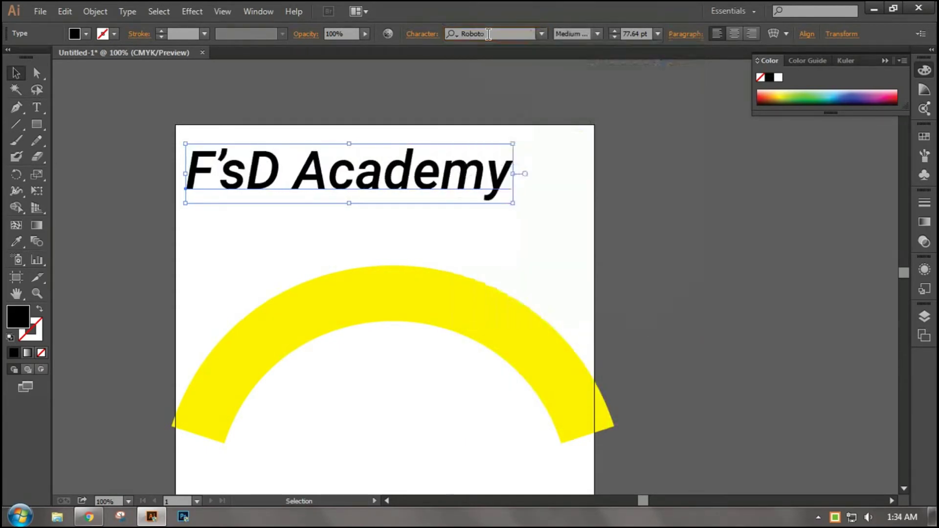
- Squash the text vertically and stretch it wider
drag(350, 144, 350, 161)
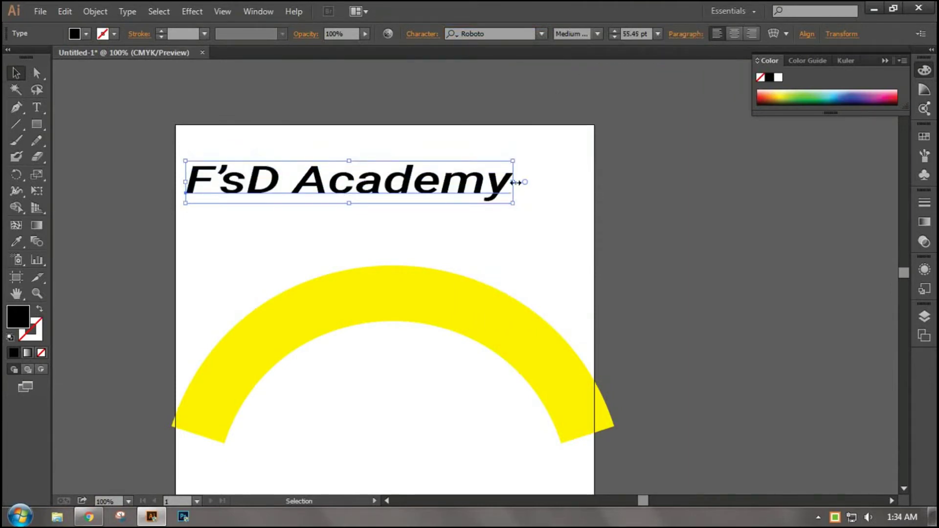
drag(513, 182, 548, 181)
click(548, 227)
drag(576, 230, 324, 156)
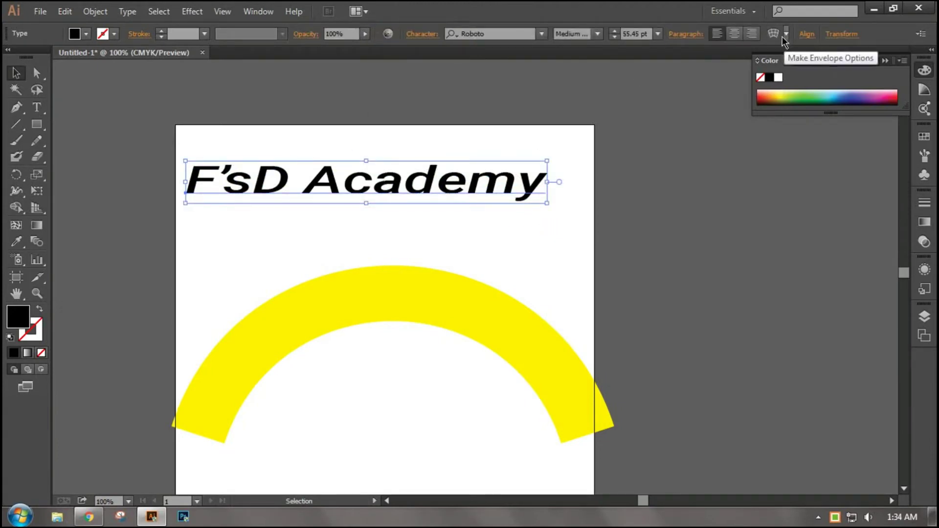
click(482, 229)
- Draw a black bar right of the page, delete it, and reselect the text
click(37, 124)
drag(565, 241, 869, 274)
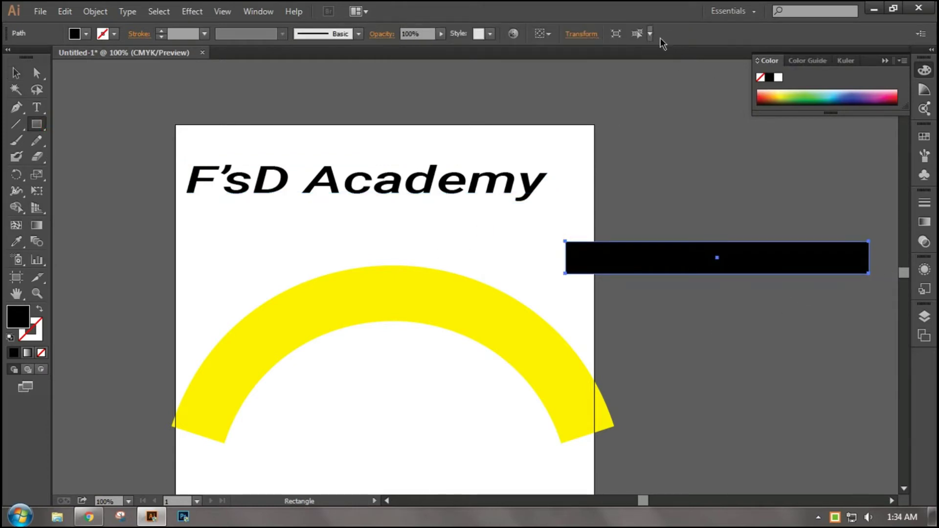
click(16, 73)
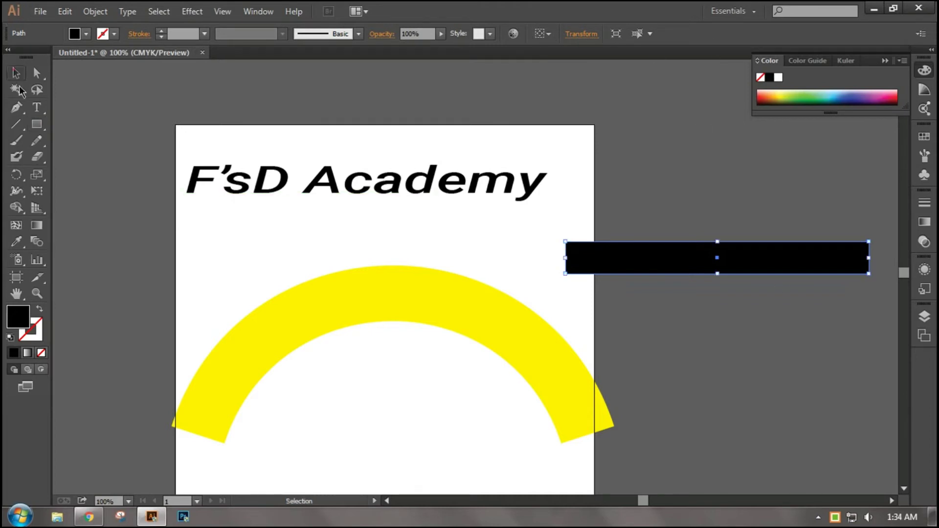
drag(767, 344, 626, 224)
key(Delete)
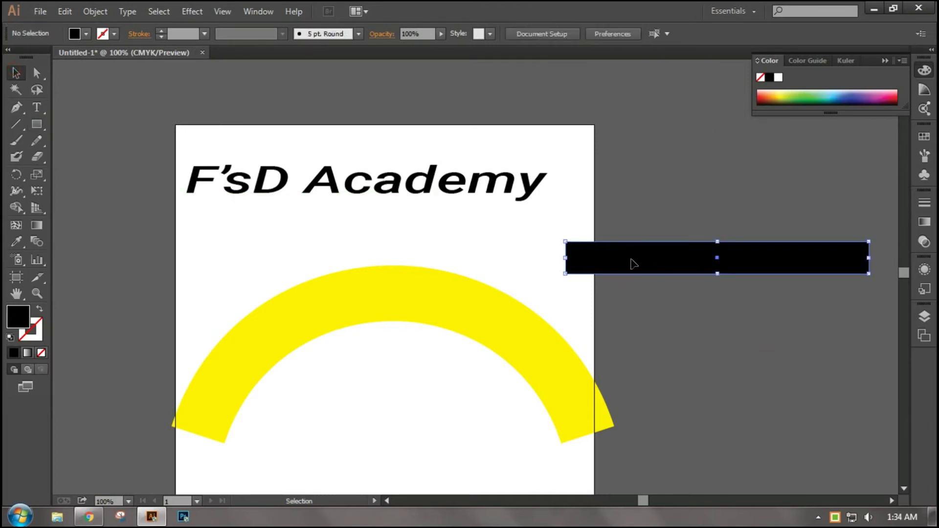
click(545, 184)
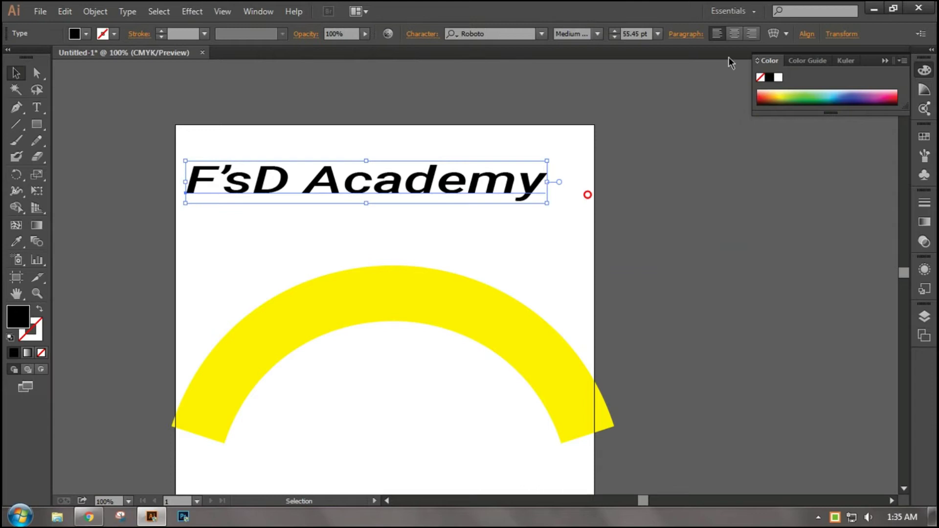
- Warp the F'sD Academy text into an arch with an 80% Arc bend
click(777, 36)
drag(645, 130, 678, 128)
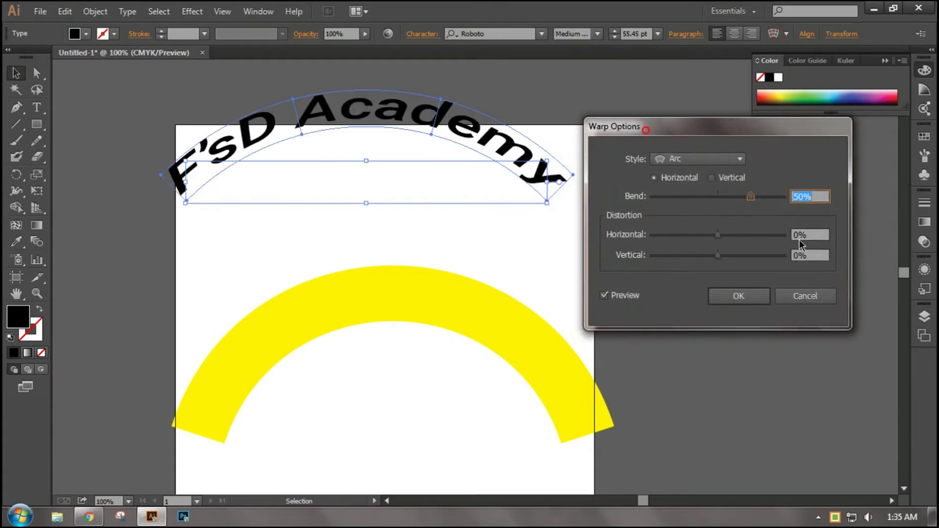
double_click(801, 196)
text(80)
click(741, 296)
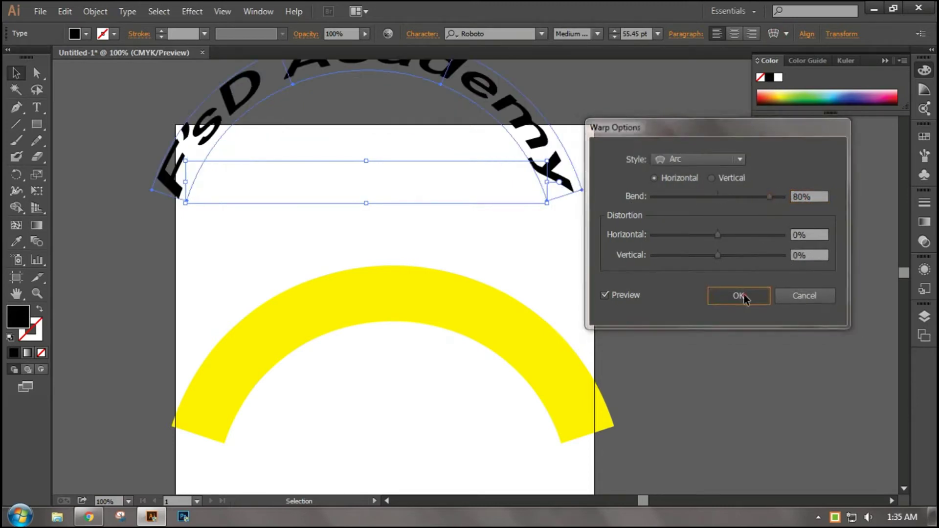
- Shrink and fit the arched text onto the yellow arc, then move both higher
drag(476, 91, 501, 327)
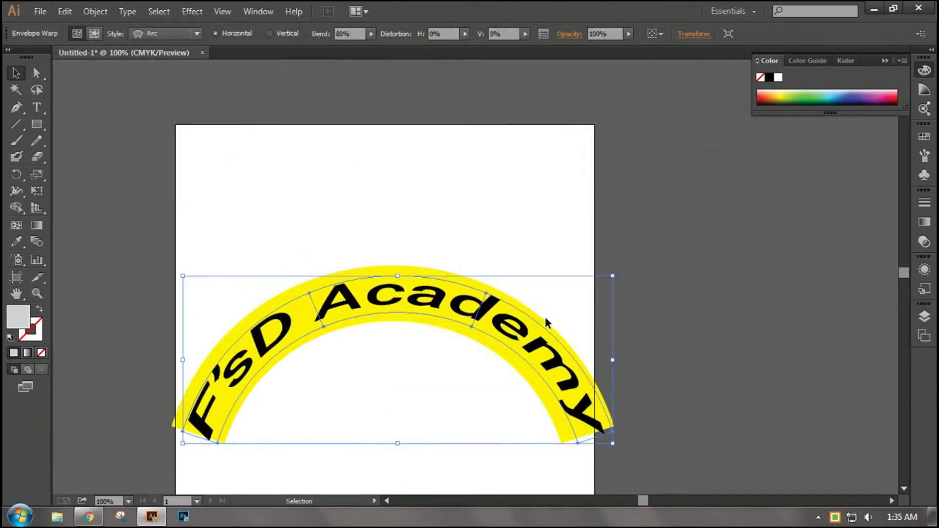
drag(613, 276, 595, 283)
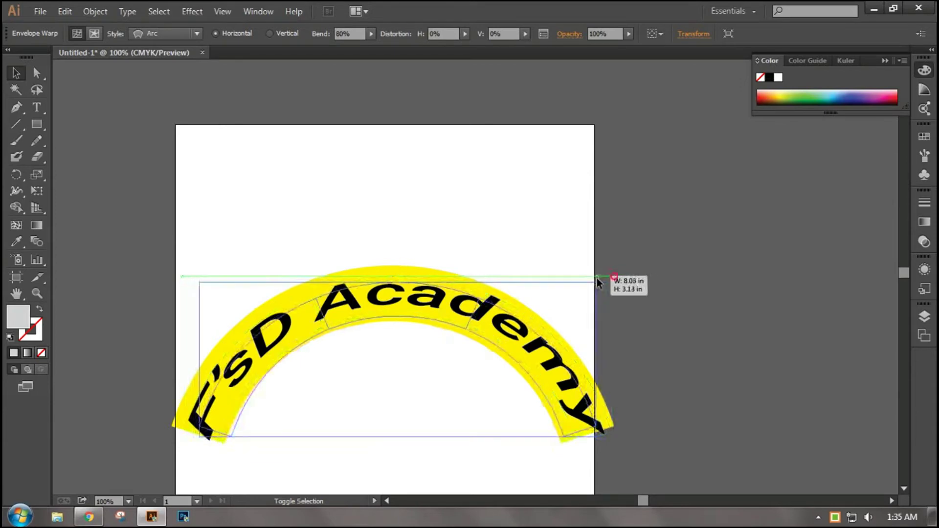
drag(533, 346, 528, 343)
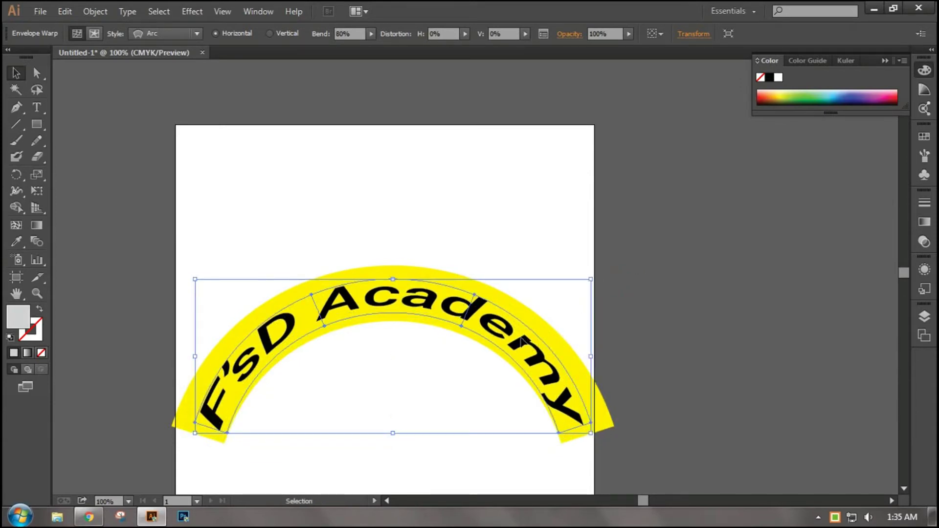
click(708, 355)
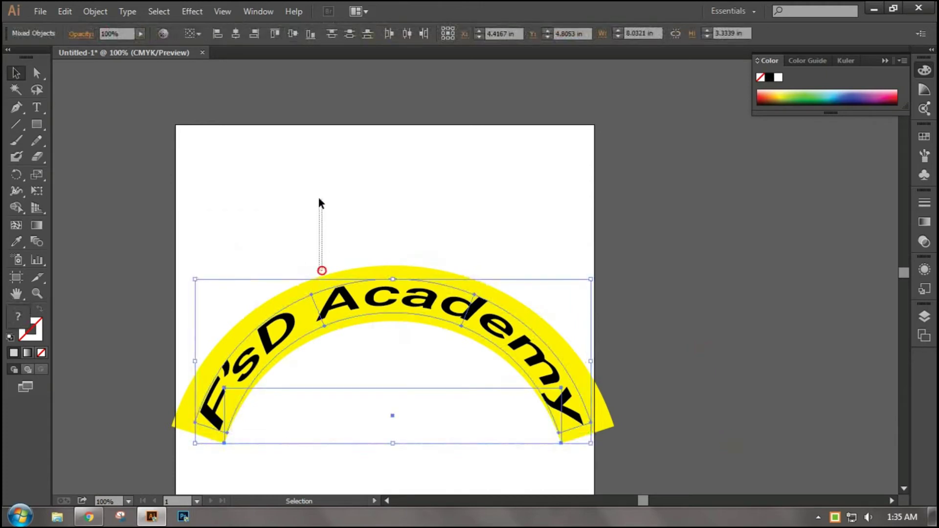
drag(321, 274, 321, 270)
drag(365, 300, 350, 216)
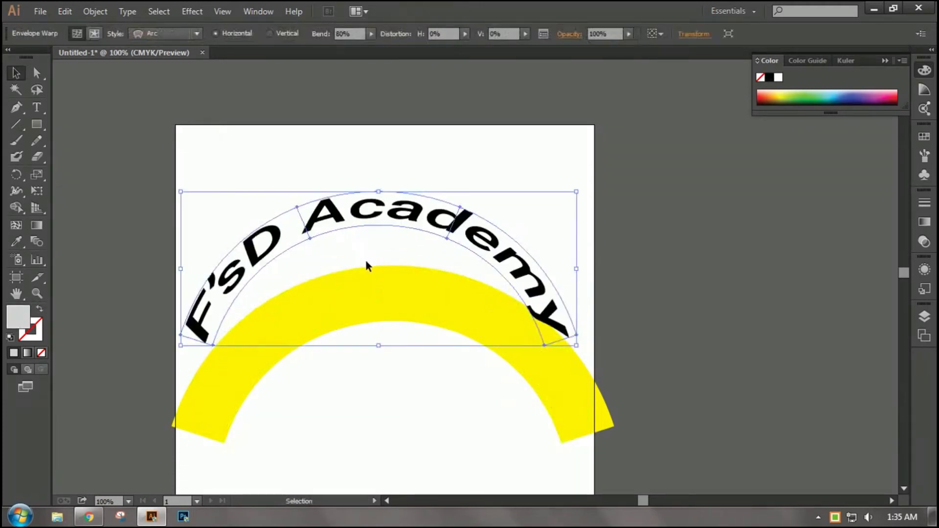
key(ctrl+z)
drag(691, 414, 146, 186)
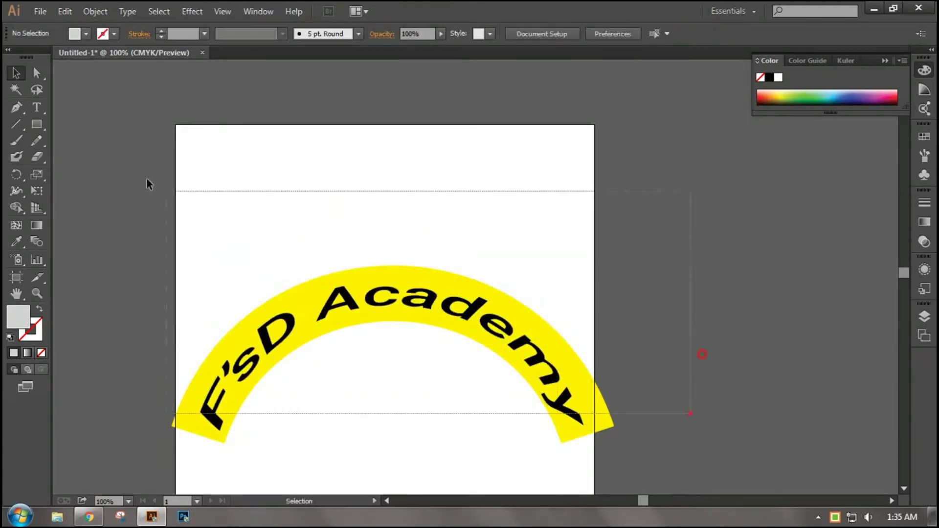
drag(434, 294, 424, 189)
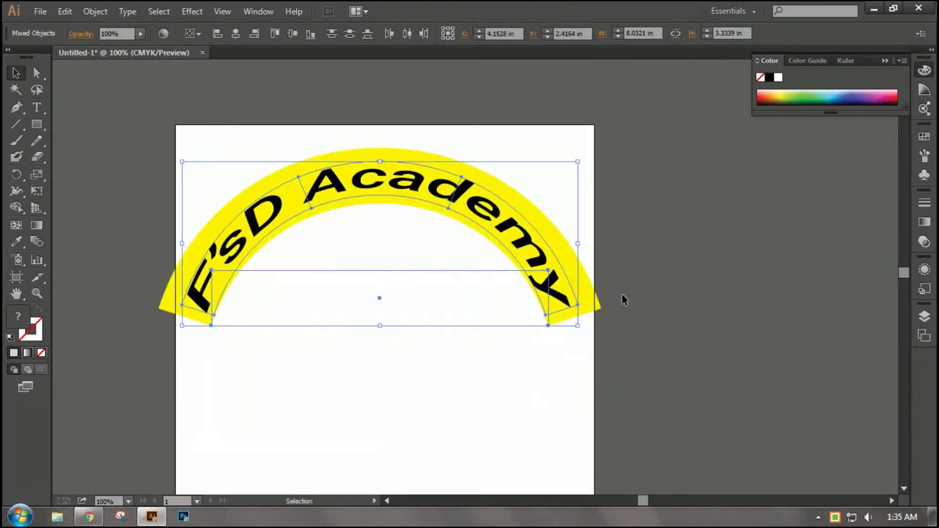
click(621, 294)
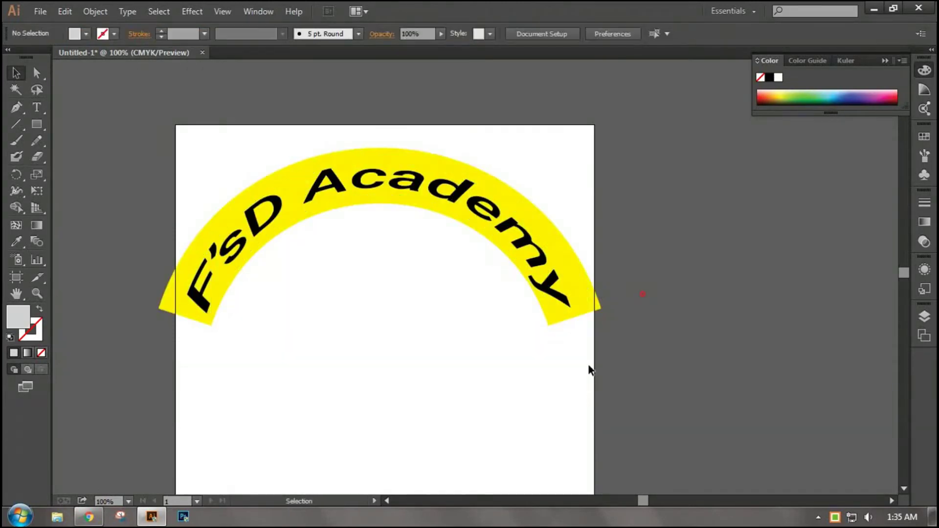
- Colour the arched text magenta in isolation mode
double_click(256, 229)
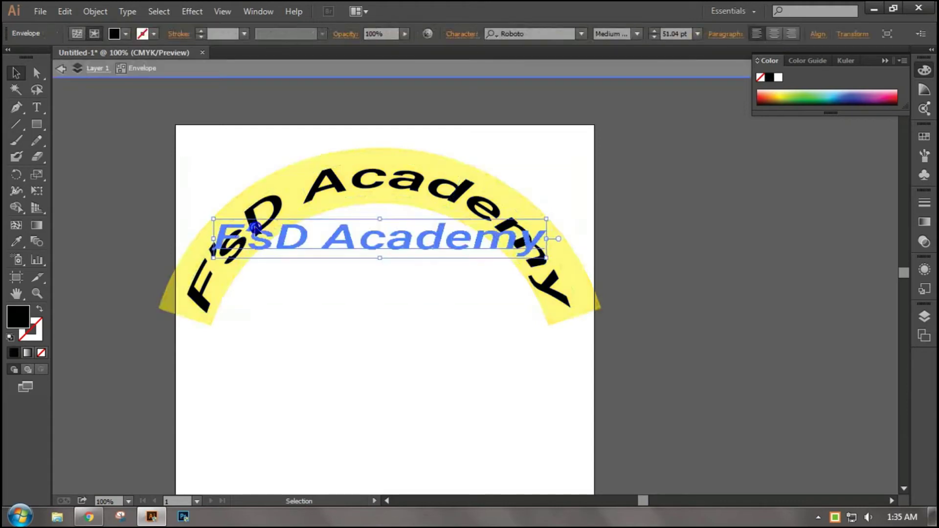
click(119, 37)
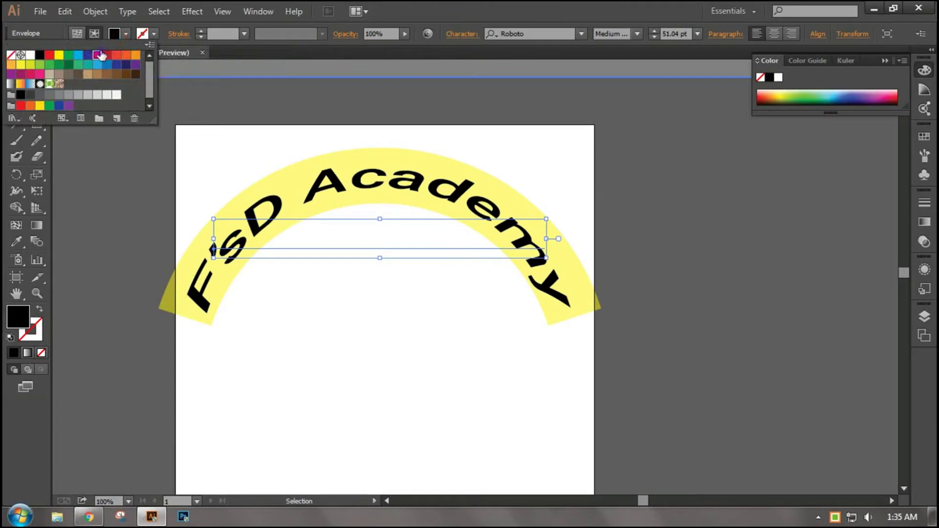
click(100, 55)
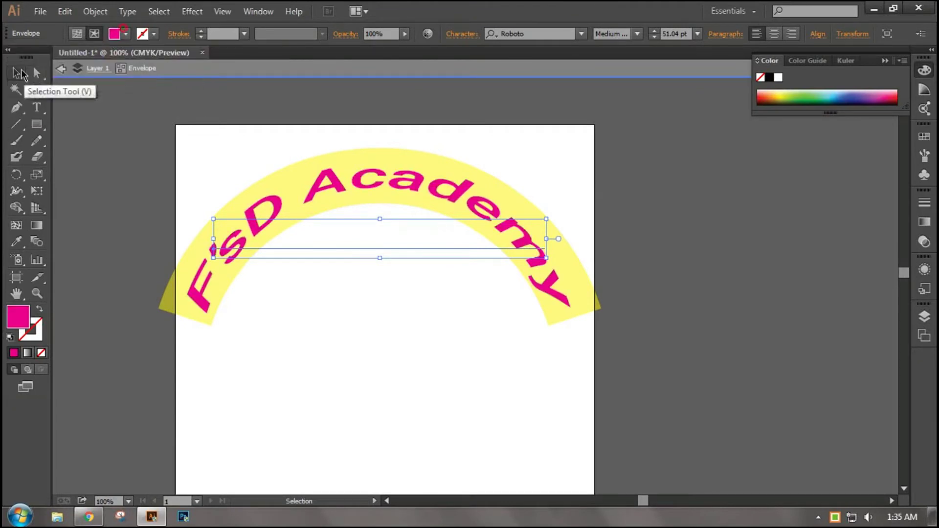
click(82, 166)
click(62, 69)
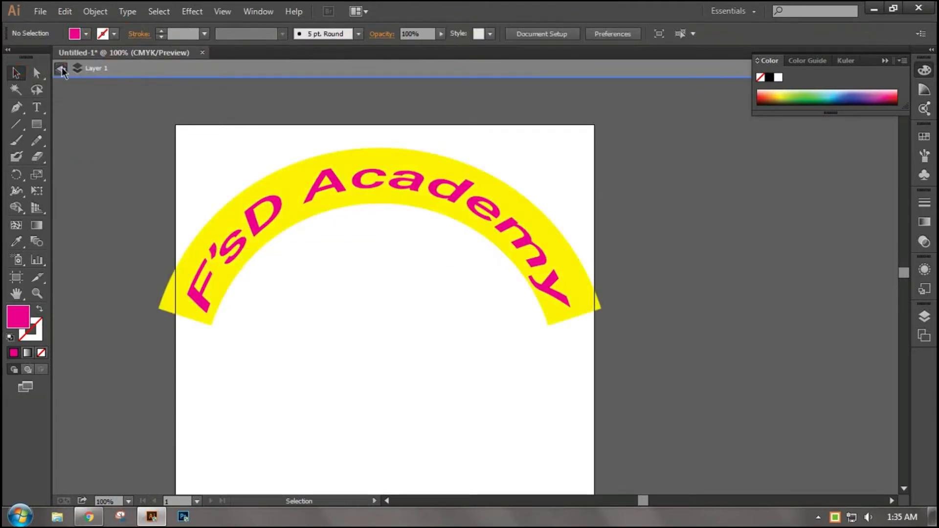
click(475, 360)
click(659, 404)
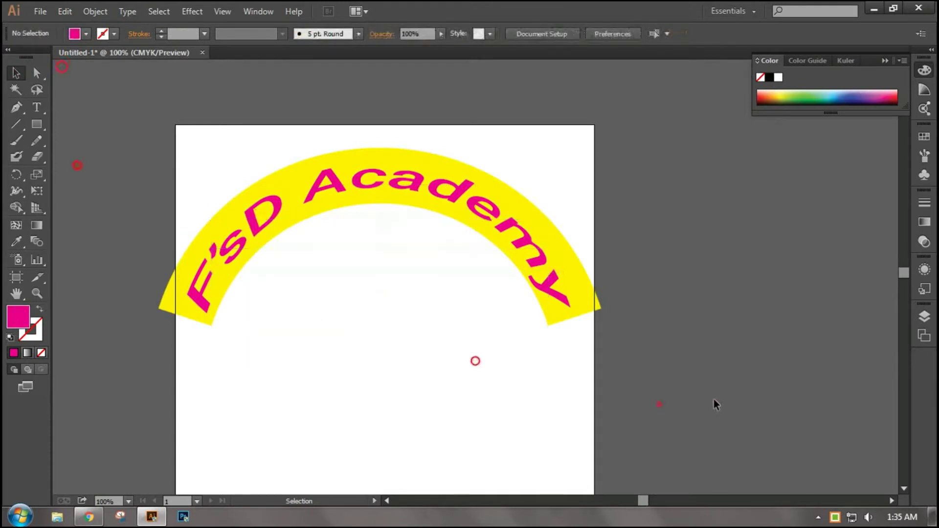
- Select the arched text and yellow arc together and delete them
drag(714, 403, 167, 174)
click(139, 132)
drag(139, 132, 540, 286)
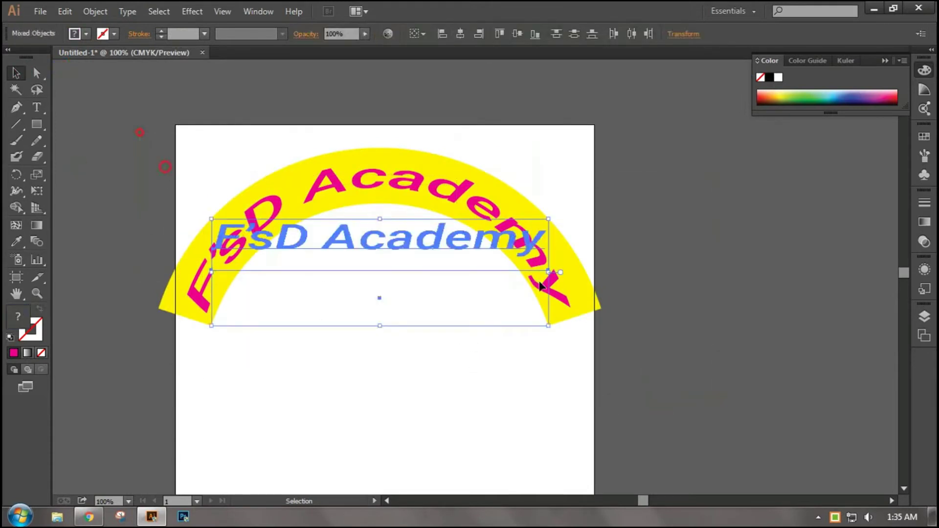
key(Delete)
- Draw a 6.5 by 2.85 in rectangle and fill it dark green
key(m)
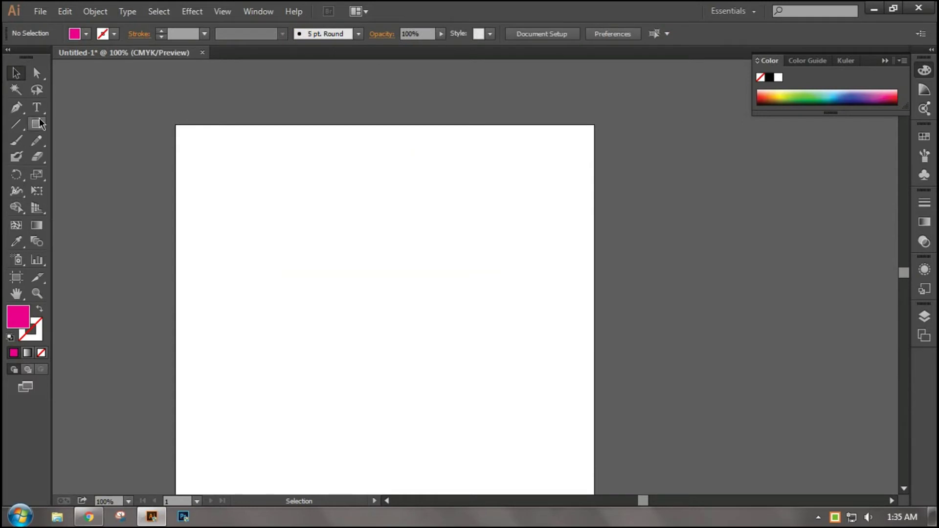
mouse_move(238, 241)
mouse_down()
mouse_move(534, 371)
mouse_move(535, 345)
mouse_up()
key(Delete)
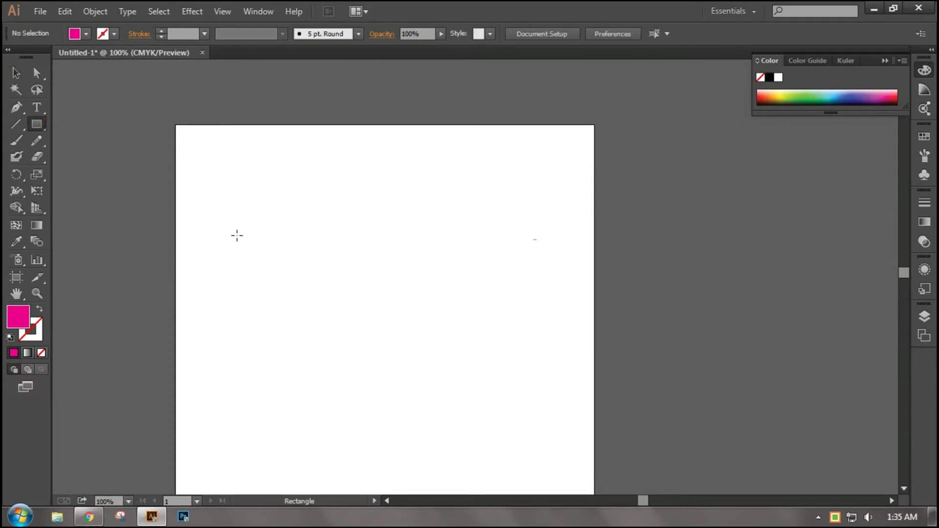
drag(209, 209, 529, 352)
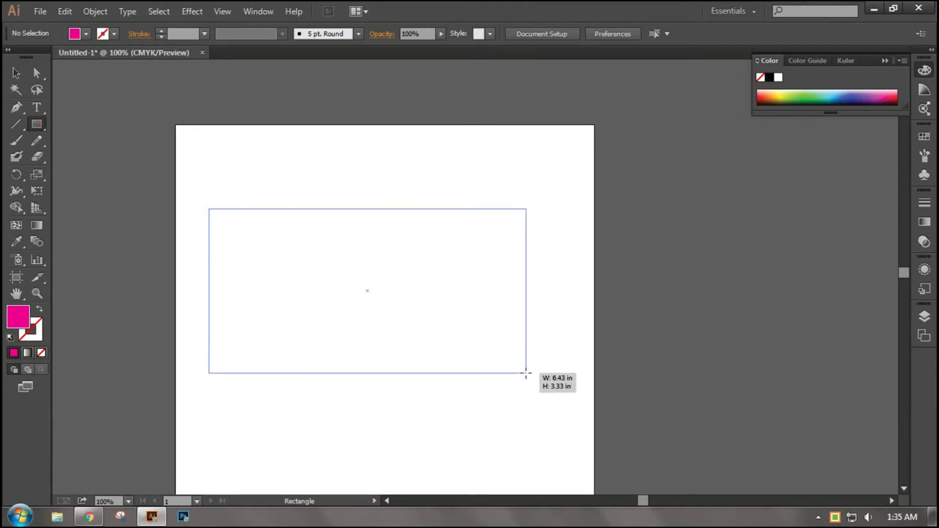
drag(522, 368, 526, 373)
click(86, 33)
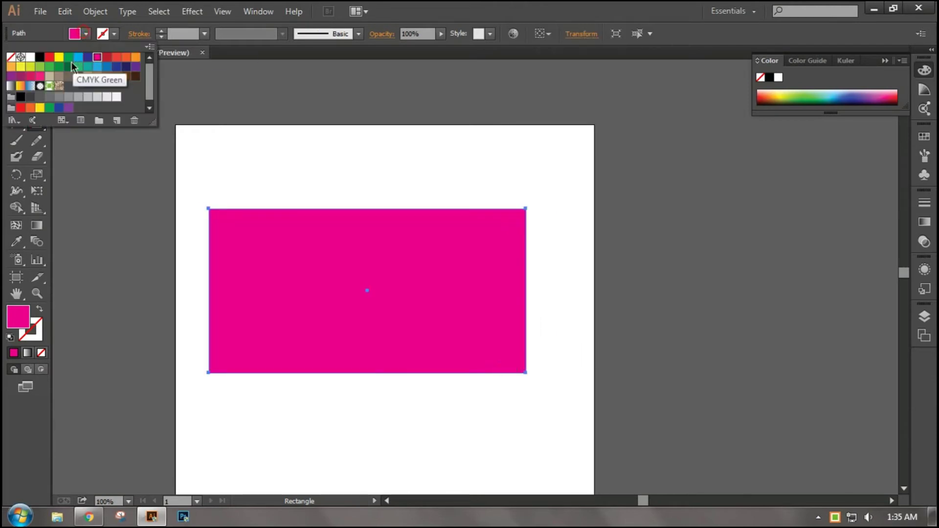
click(68, 66)
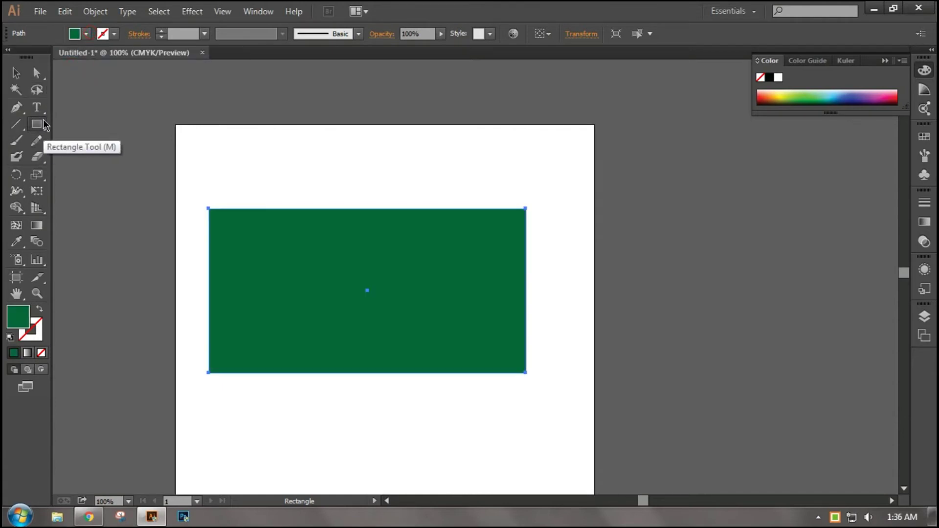
- Add a red circle on the rectangle, left of centre, and select both shapes
drag(37, 123, 86, 153)
mouse_move(277, 247)
mouse_down()
mouse_move(385, 301)
mouse_move(416, 342)
mouse_move(393, 363)
mouse_up()
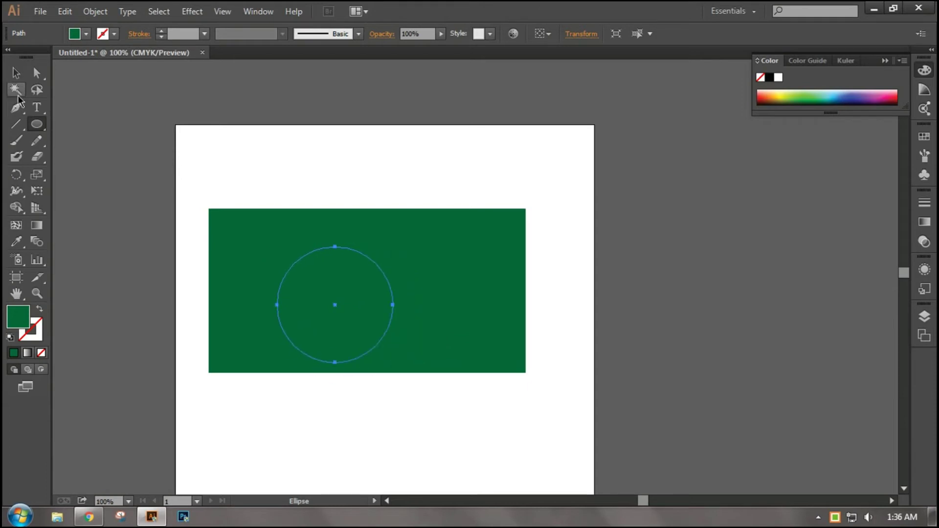
click(15, 73)
drag(362, 316, 385, 301)
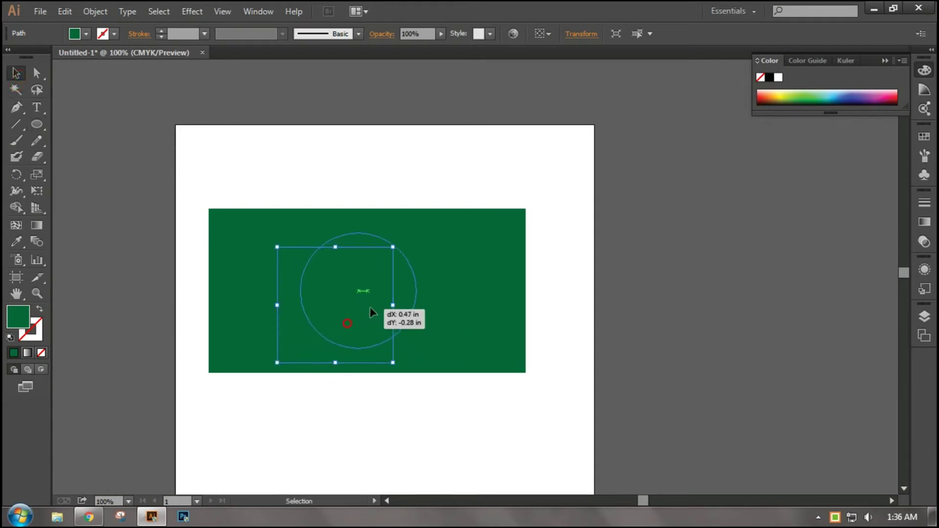
click(86, 34)
click(51, 60)
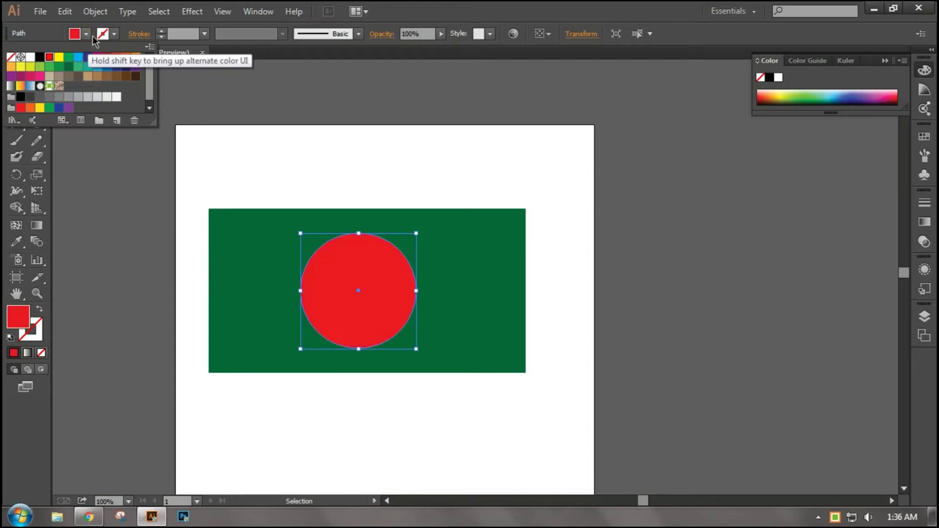
key(Escape)
click(222, 142)
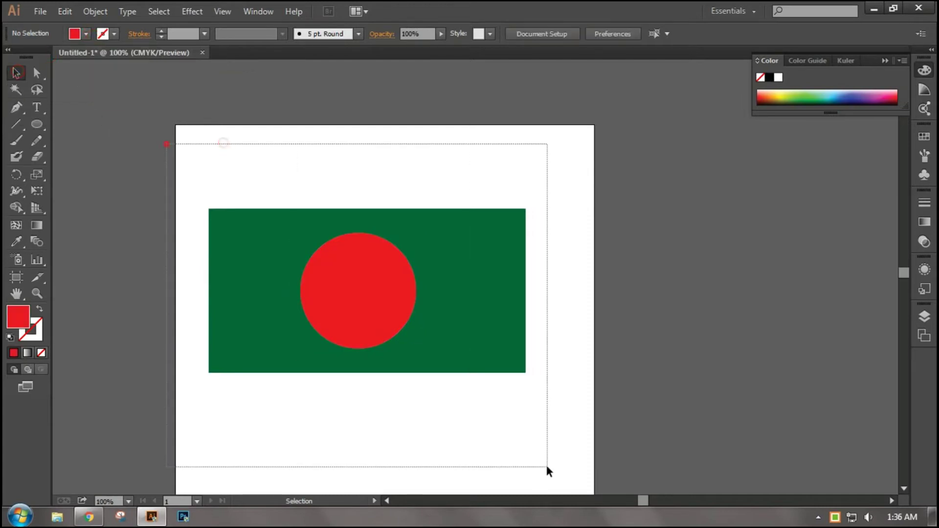
drag(165, 143, 544, 463)
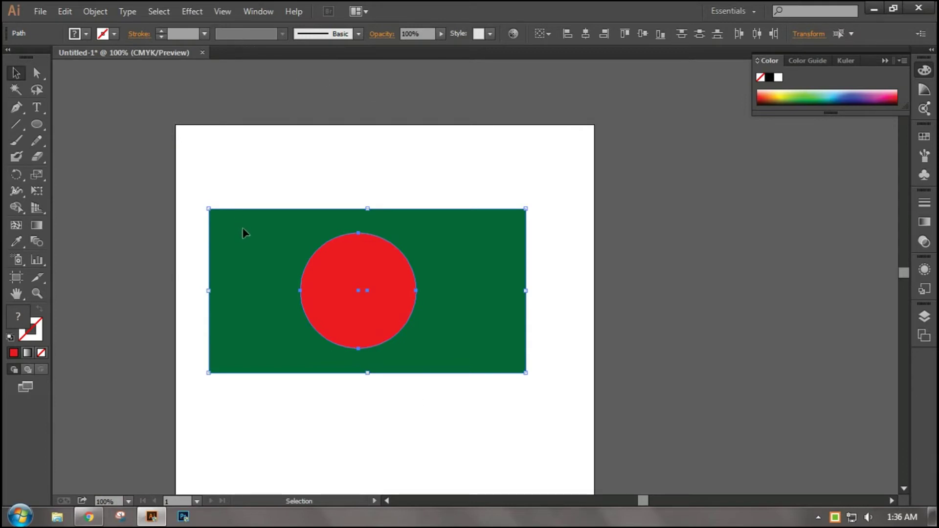
- Apply a Flag-style warp with a 12% bend to the flag
click(192, 11)
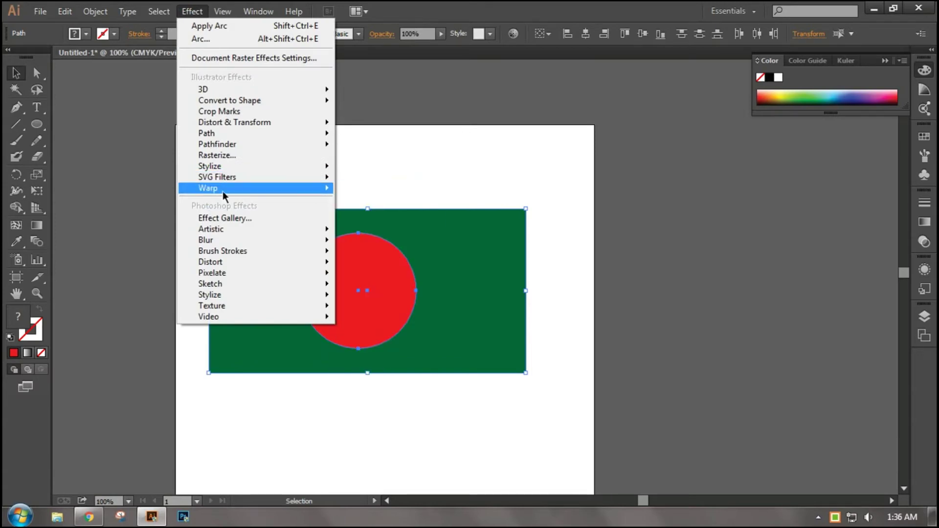
click(382, 190)
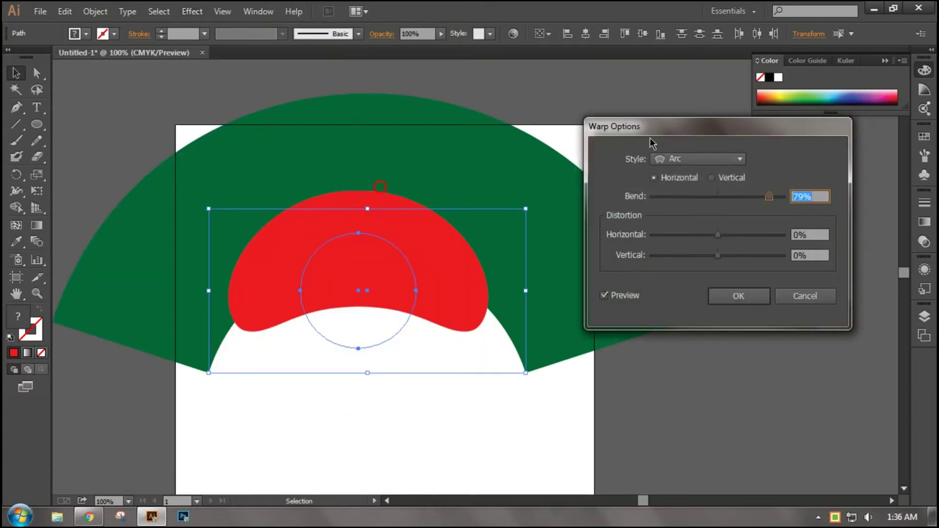
drag(641, 134, 660, 131)
click(695, 156)
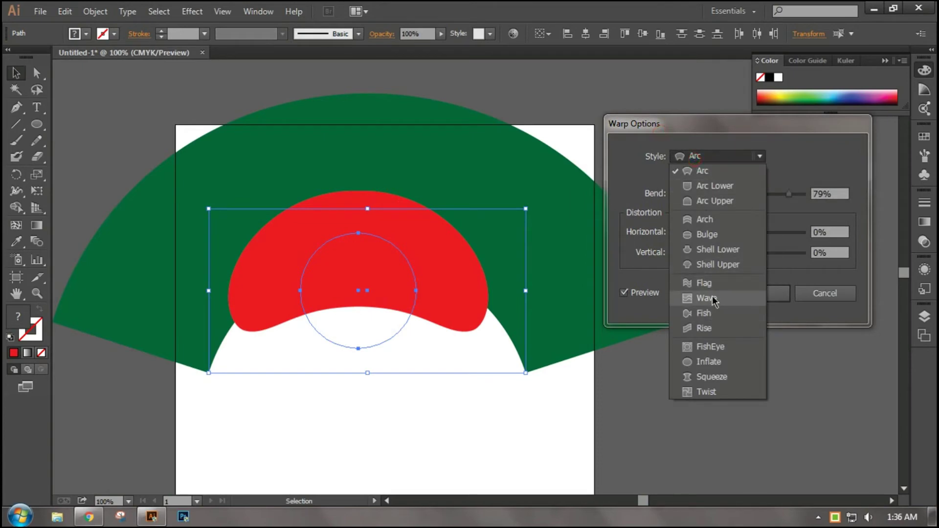
click(711, 285)
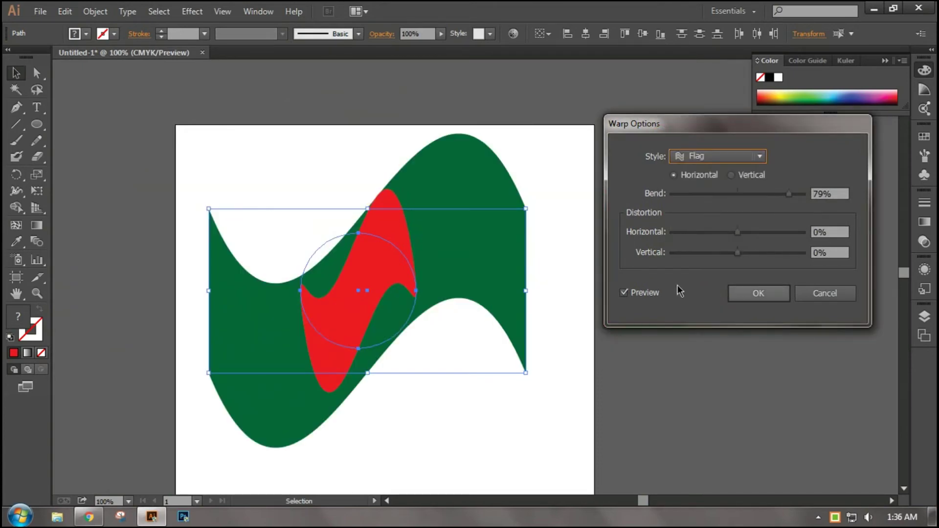
drag(789, 193, 748, 198)
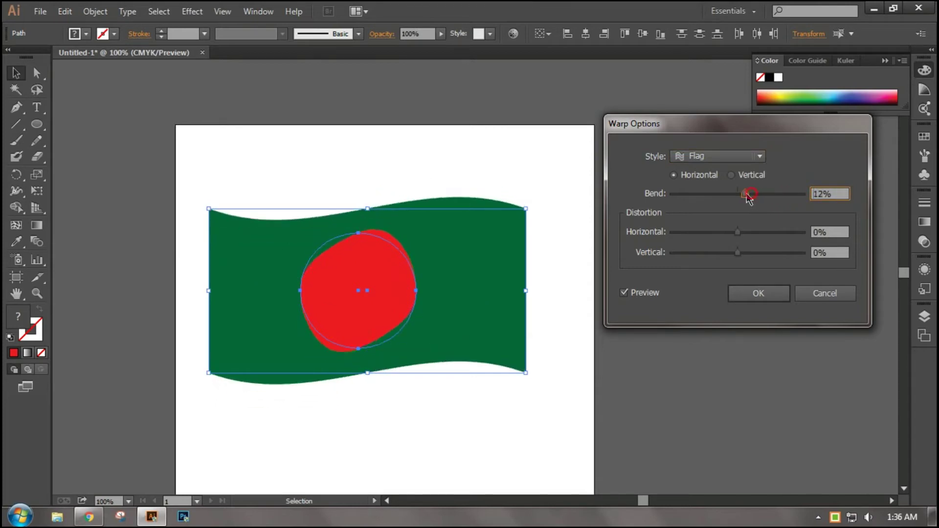
click(761, 298)
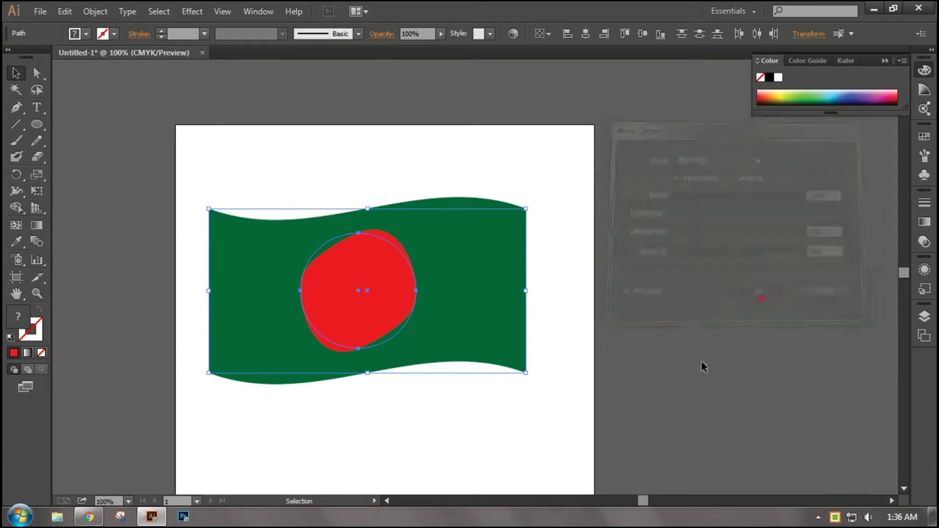
- Move the warped flag up and right, then delete it
click(689, 363)
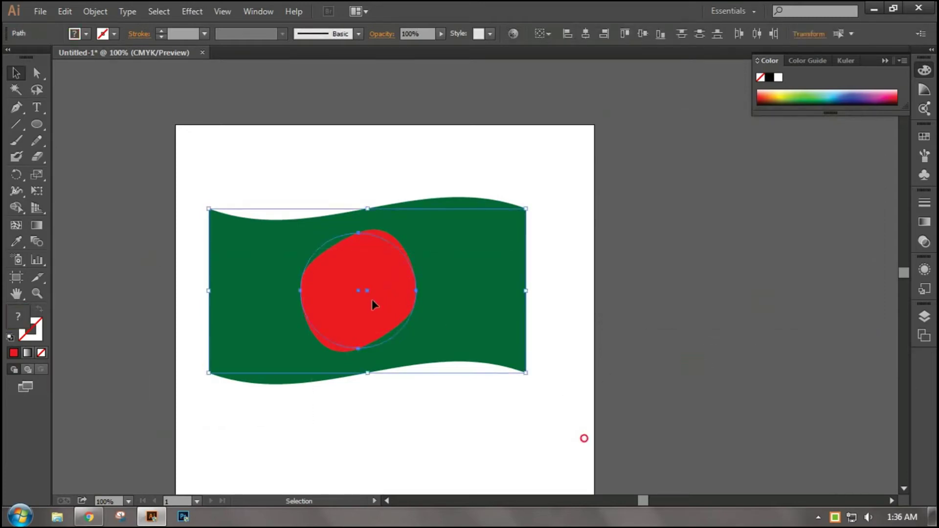
drag(373, 302, 404, 285)
click(373, 375)
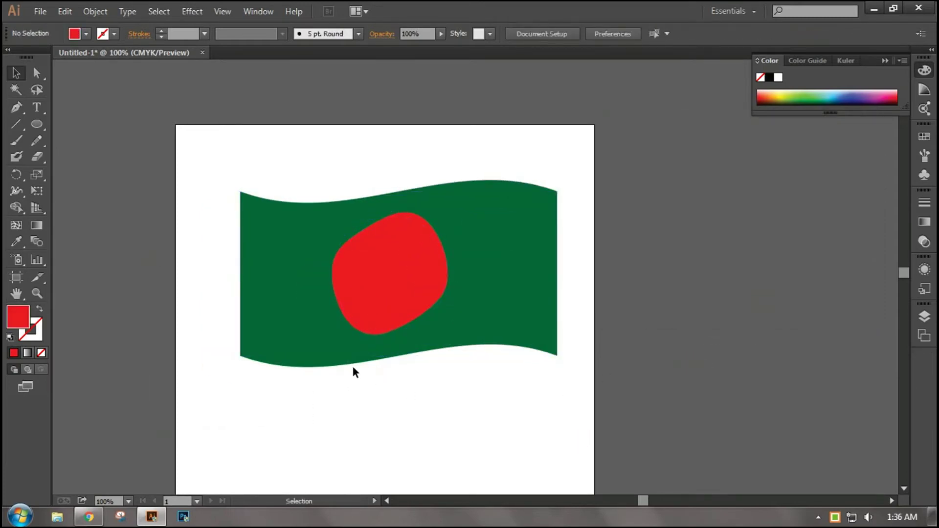
drag(168, 220, 520, 382)
mouse_move(328, 400)
mouse_down()
mouse_move(274, 262)
mouse_move(327, 271)
mouse_up()
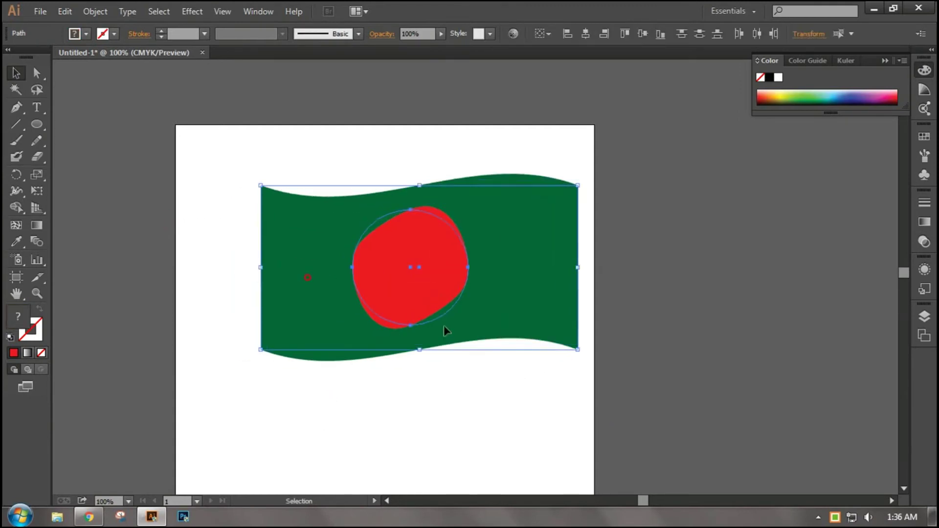
click(514, 395)
drag(390, 274, 497, 254)
key(Delete)
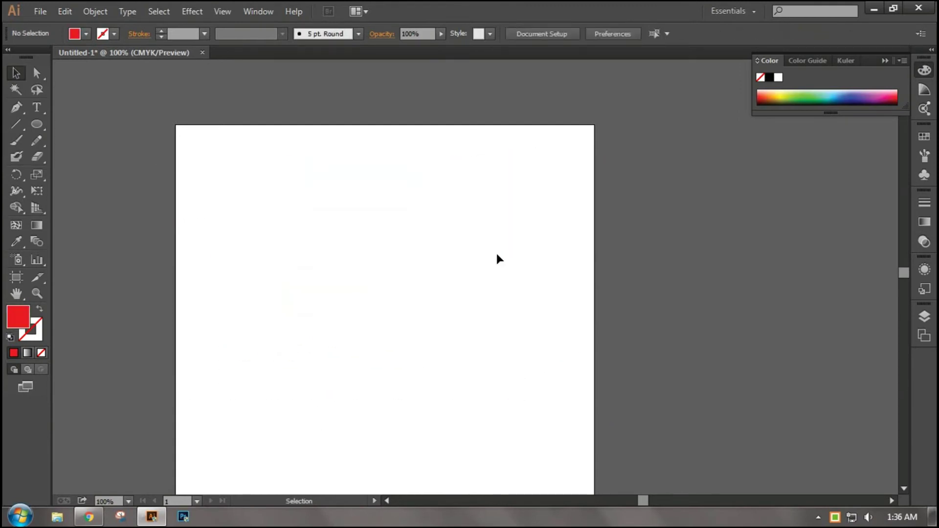
click(192, 11)
mouse_move(208, 188)
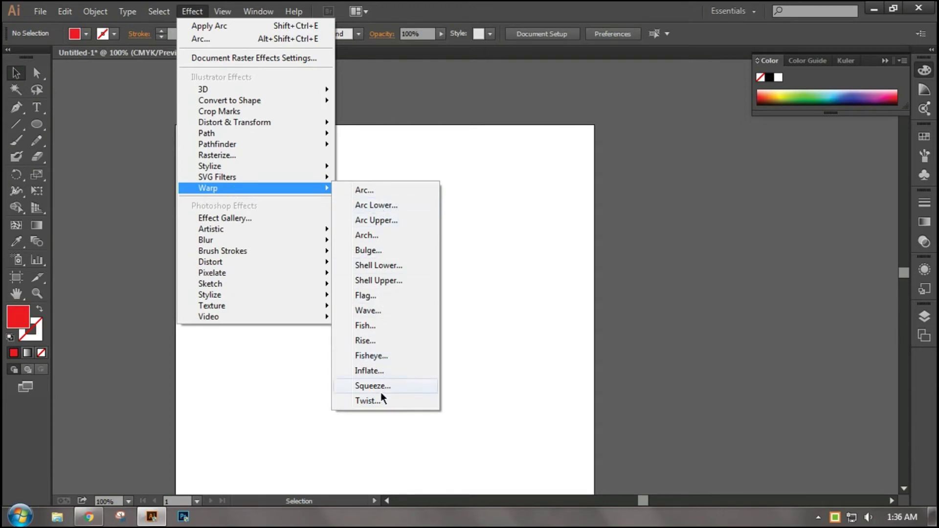
click(366, 195)
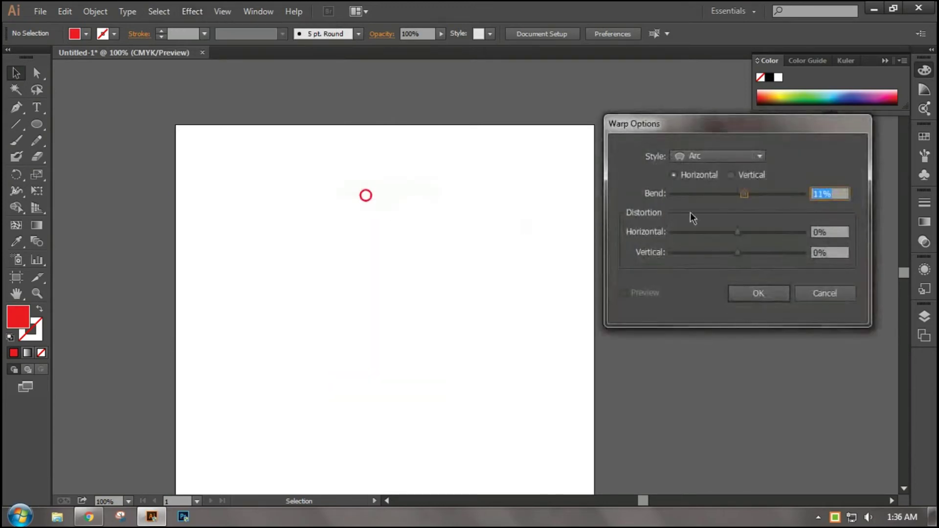
drag(698, 130, 622, 122)
click(659, 149)
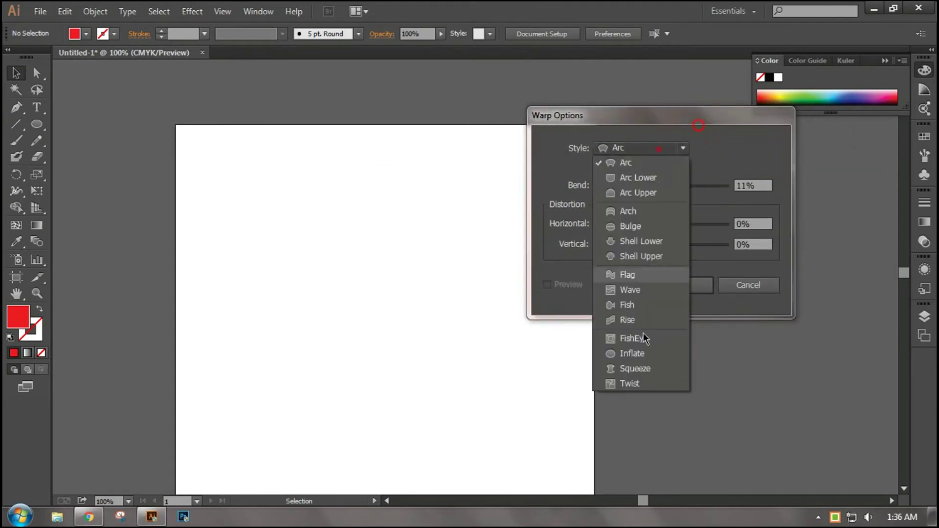
click(746, 289)
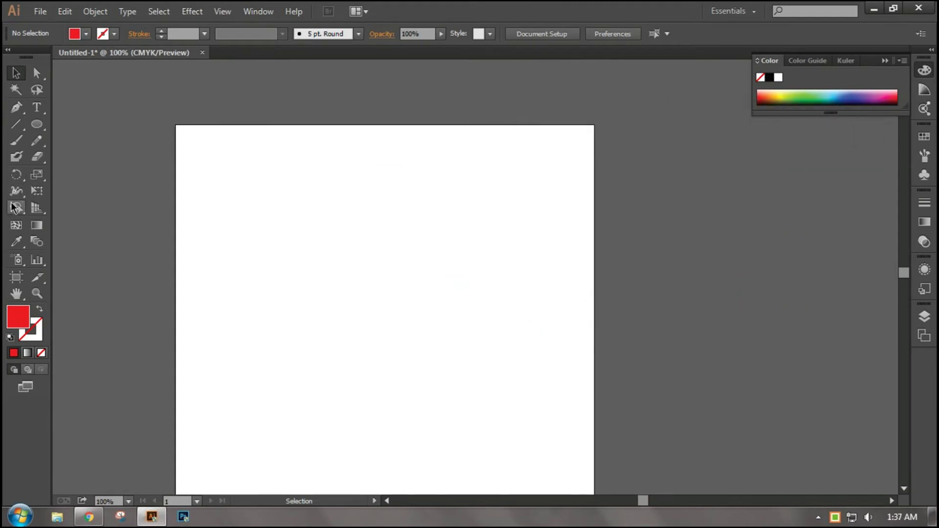
- Draw a new rectangle across the artboard
click(16, 191)
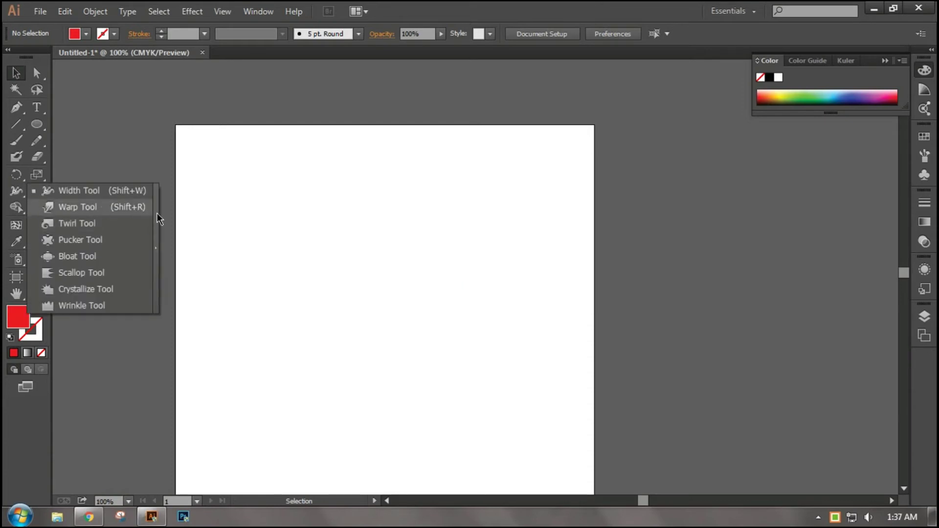
mouse_move(37, 124)
mouse_down()
mouse_move(118, 154)
mouse_move(116, 124)
mouse_up()
drag(207, 226, 529, 367)
click(192, 11)
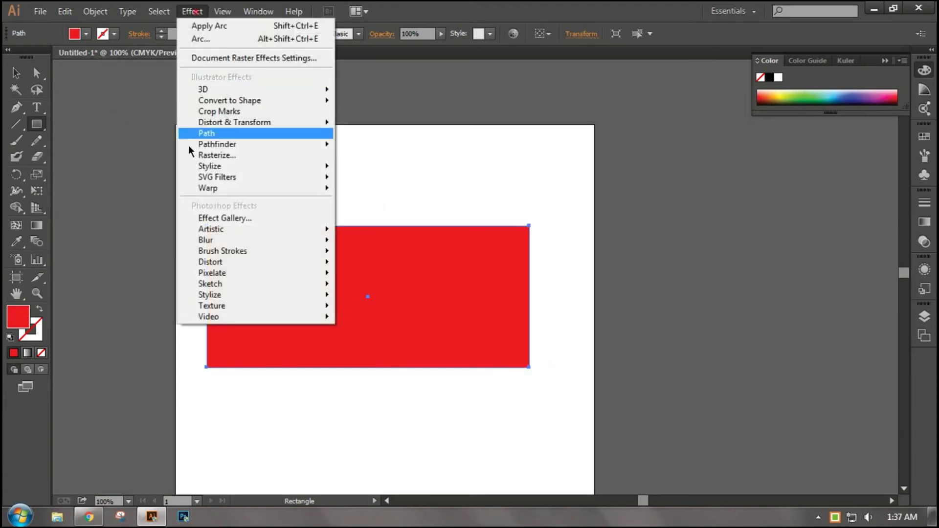
click(196, 10)
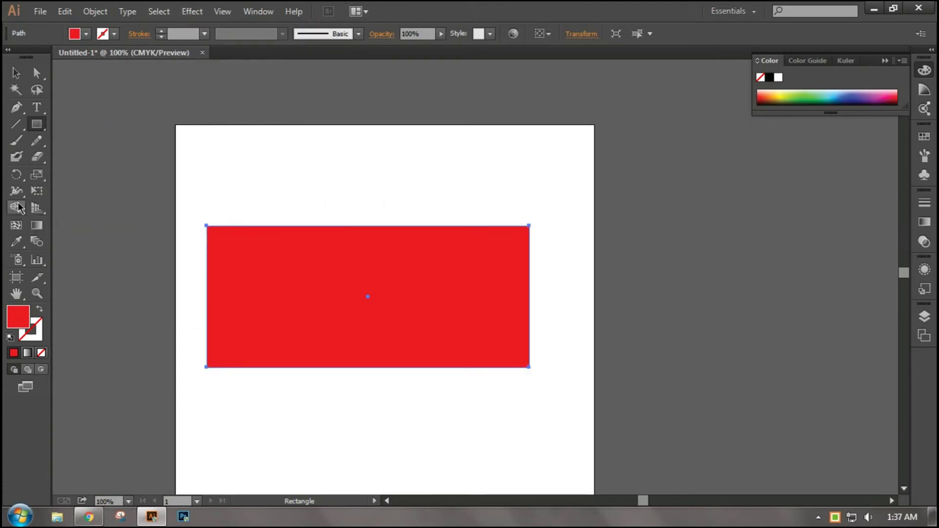
- Warp bumps into the rectangle's top and bottom edges, then delete the shape
drag(16, 190, 73, 206)
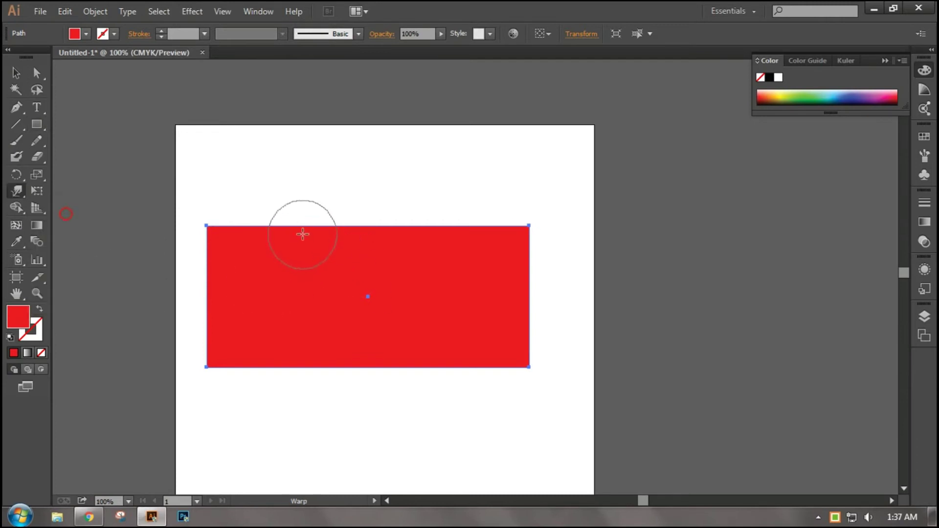
drag(277, 223, 303, 201)
drag(364, 226, 375, 214)
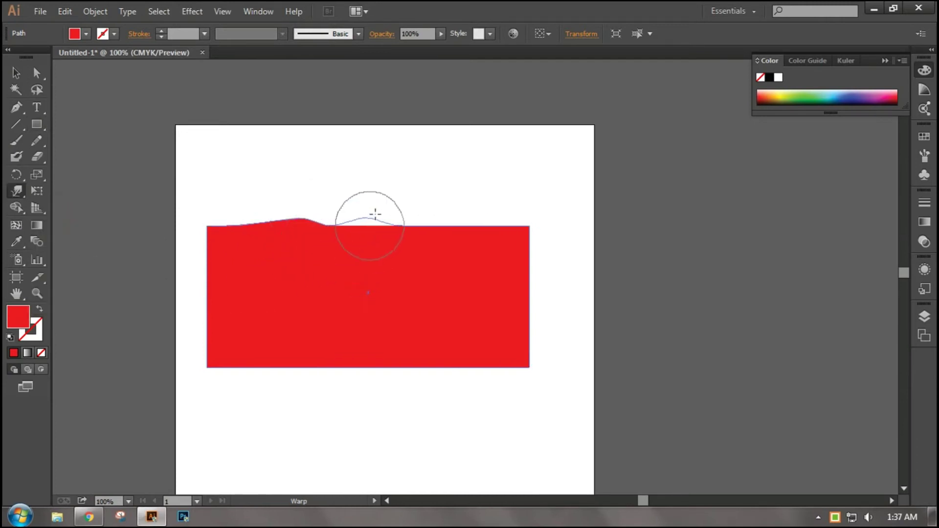
drag(482, 225, 499, 204)
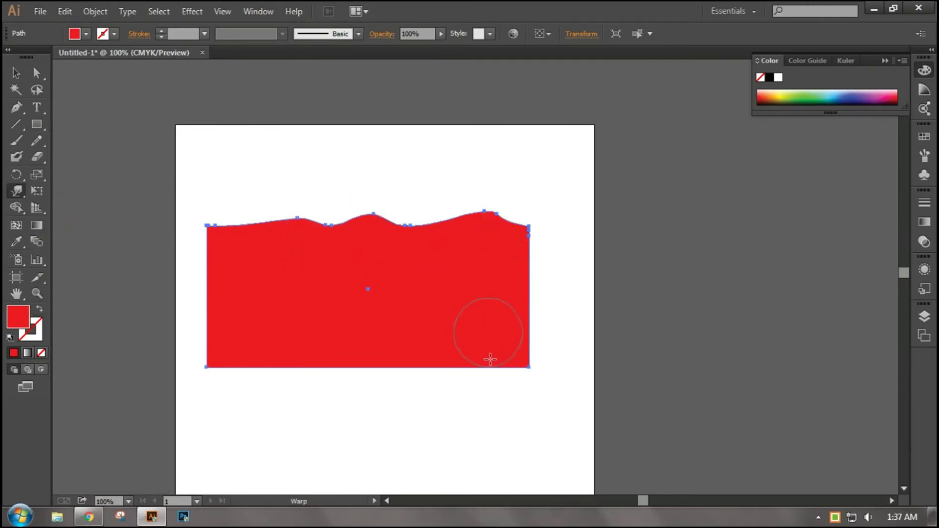
drag(490, 359, 542, 396)
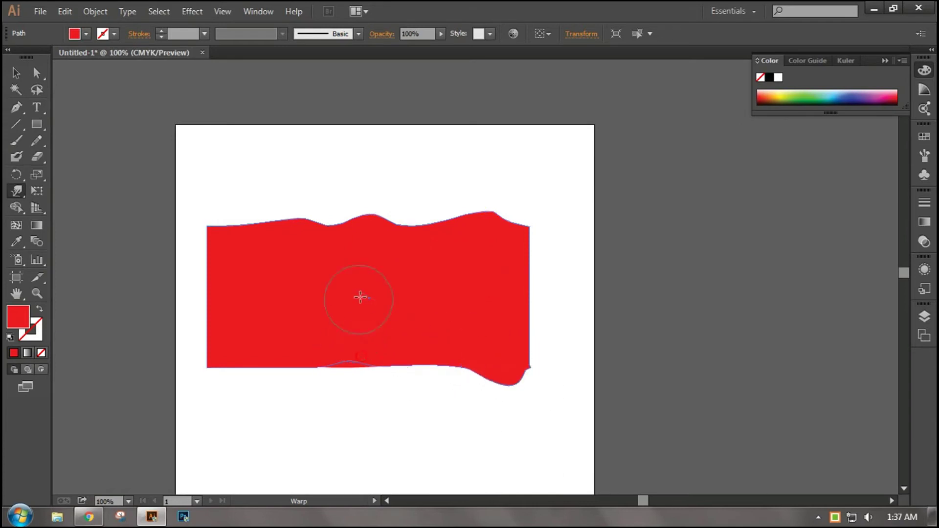
drag(360, 297, 356, 299)
click(18, 77)
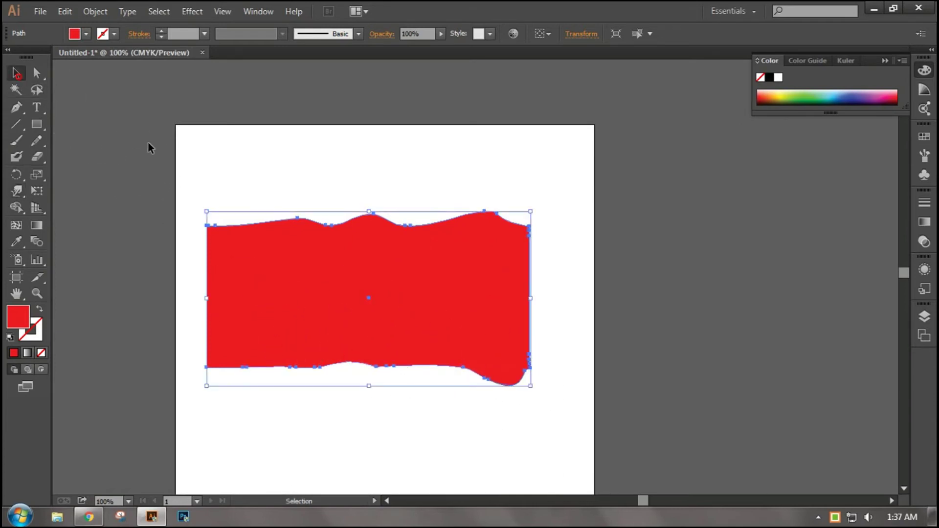
key(Delete)
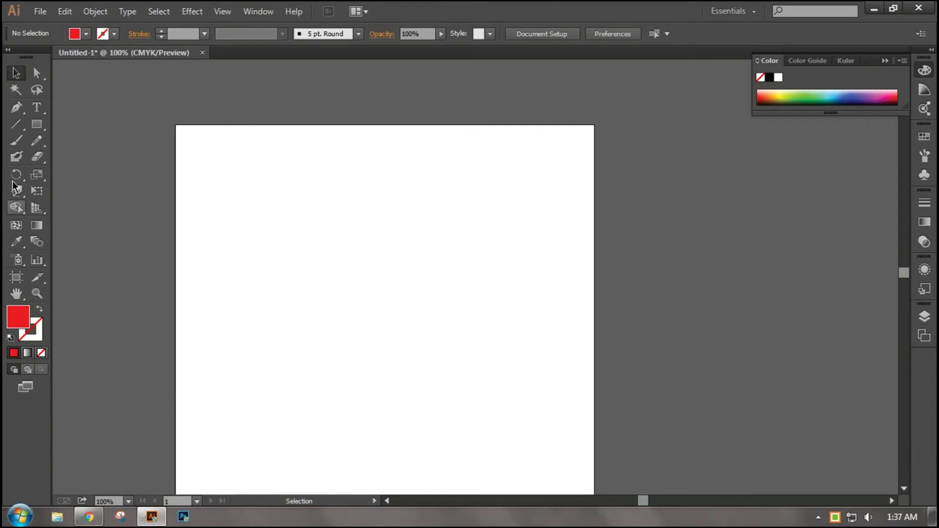
- Draw the flag rectangle and fill it green
drag(37, 123, 81, 127)
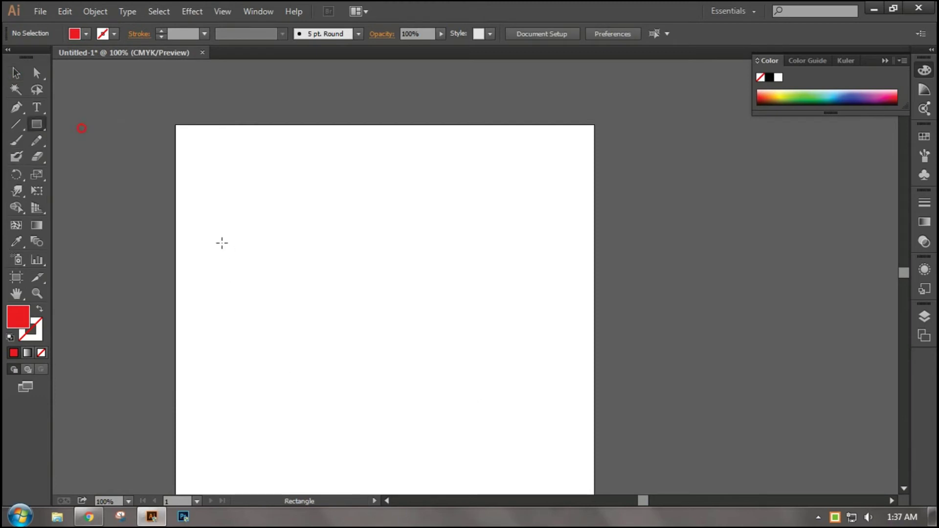
drag(222, 243, 555, 391)
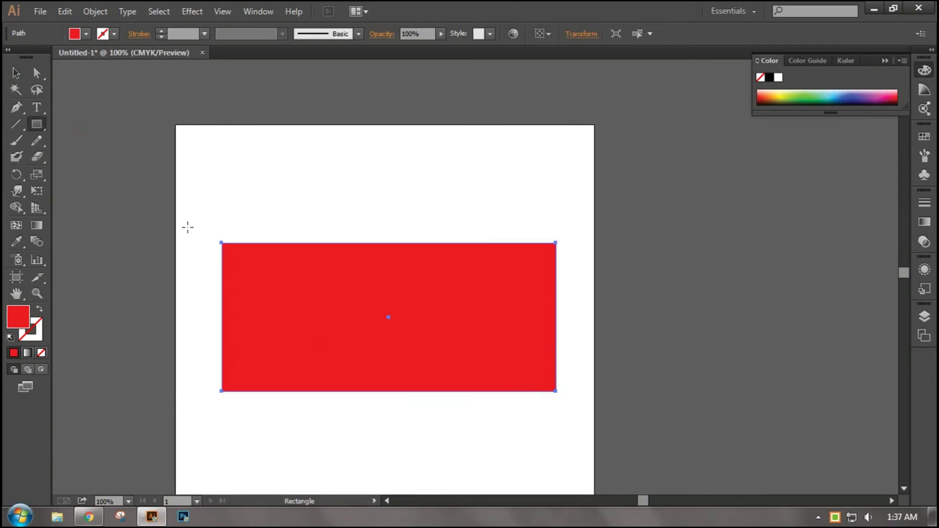
drag(37, 125, 73, 153)
click(75, 39)
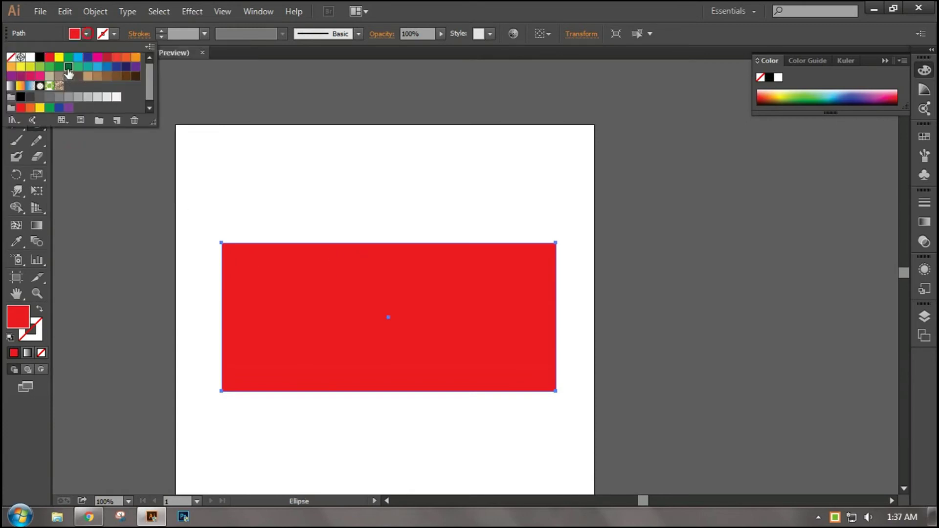
click(77, 64)
key(Return)
- Draw a red circle, centre it on the flag and shrink it slightly
drag(336, 258, 410, 333)
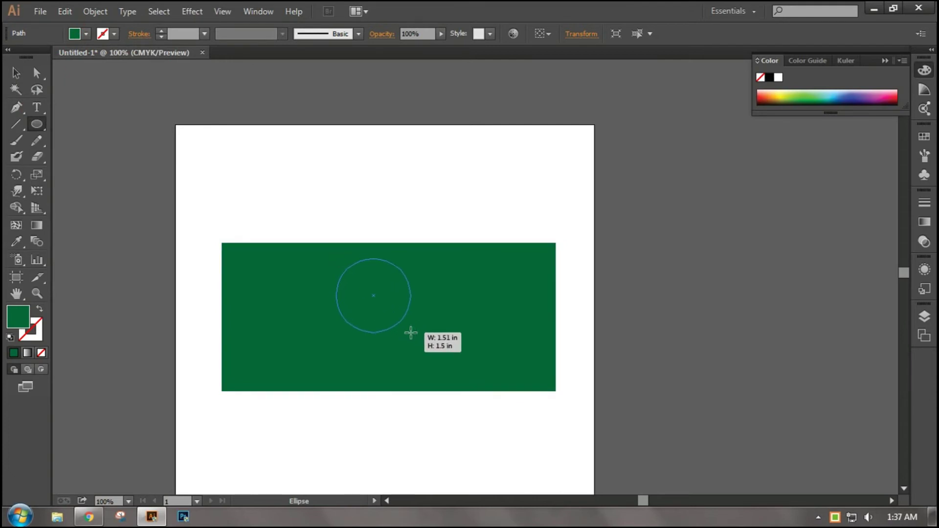
drag(411, 333, 397, 318)
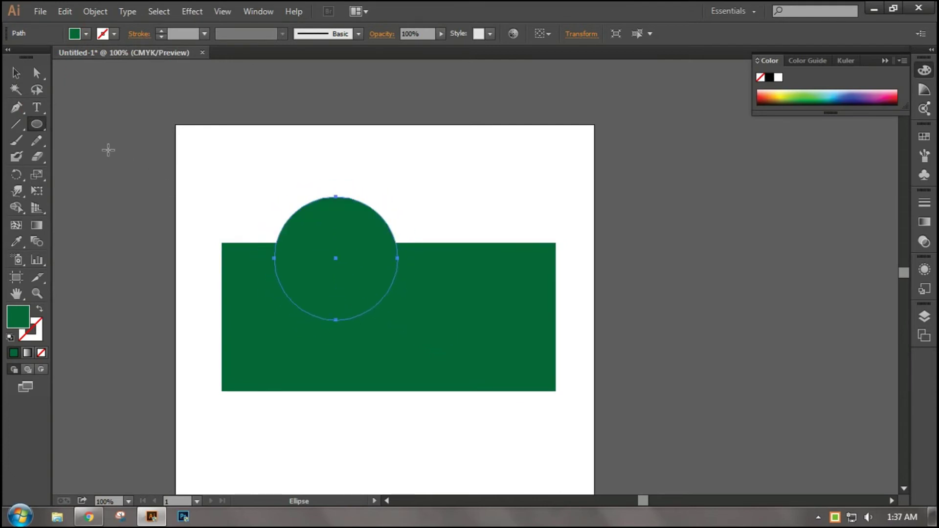
click(86, 33)
click(49, 56)
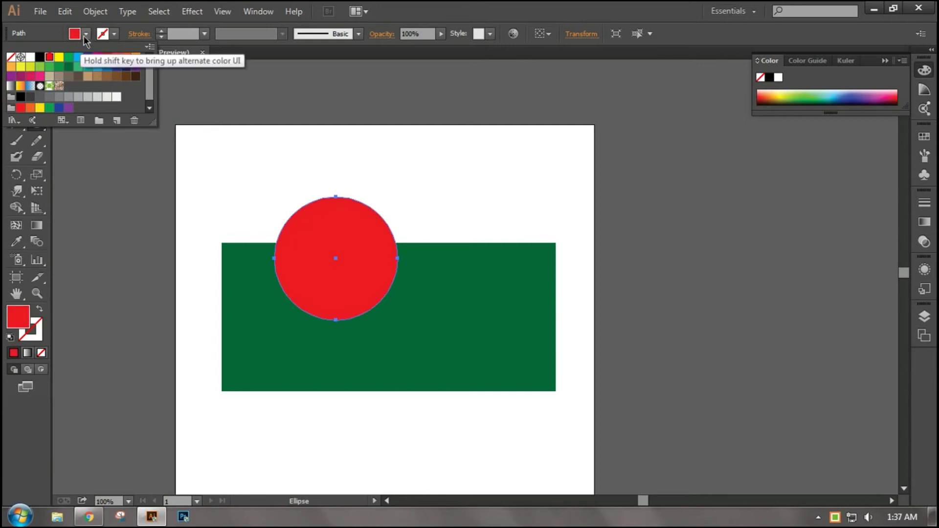
click(16, 73)
drag(344, 244, 395, 302)
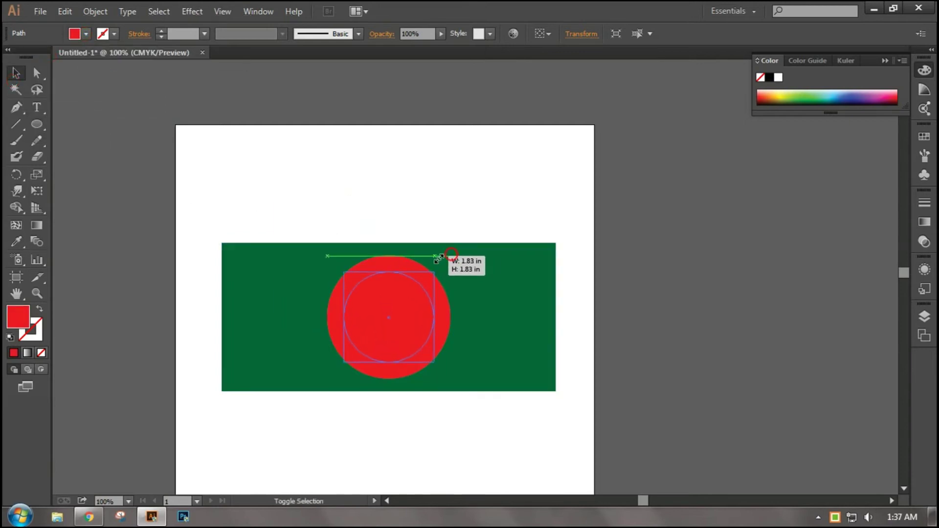
drag(452, 255, 439, 266)
- Group the rectangle and circle with Ctrl+G and move the group up
click(211, 222)
drag(203, 214, 582, 442)
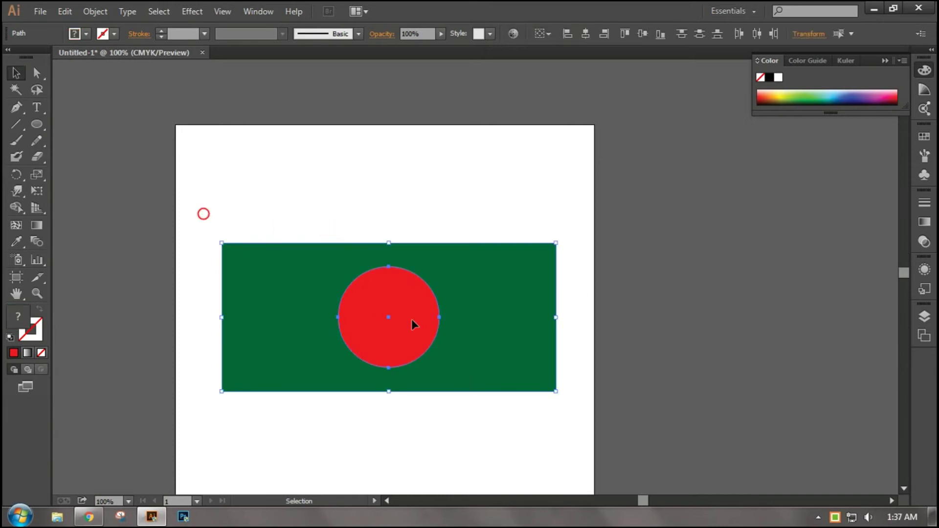
click(387, 412)
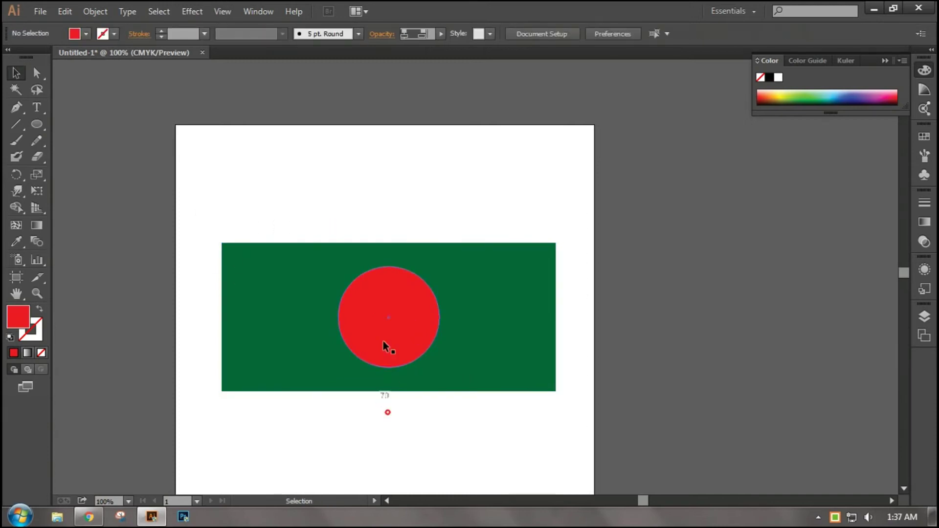
click(528, 384)
mouse_move(420, 422)
mouse_down()
mouse_move(279, 306)
mouse_move(344, 353)
mouse_up()
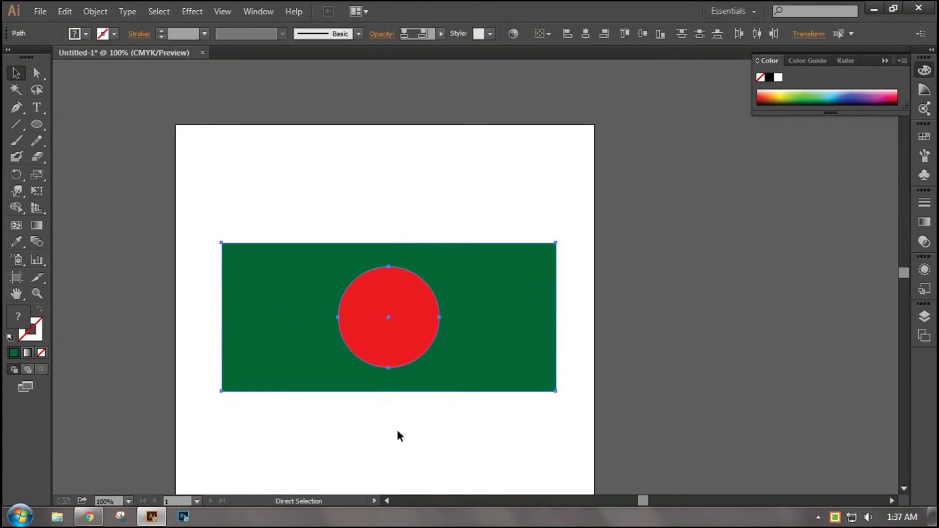
click(405, 434)
drag(441, 404, 259, 259)
key(ctrl+g)
drag(409, 342, 403, 303)
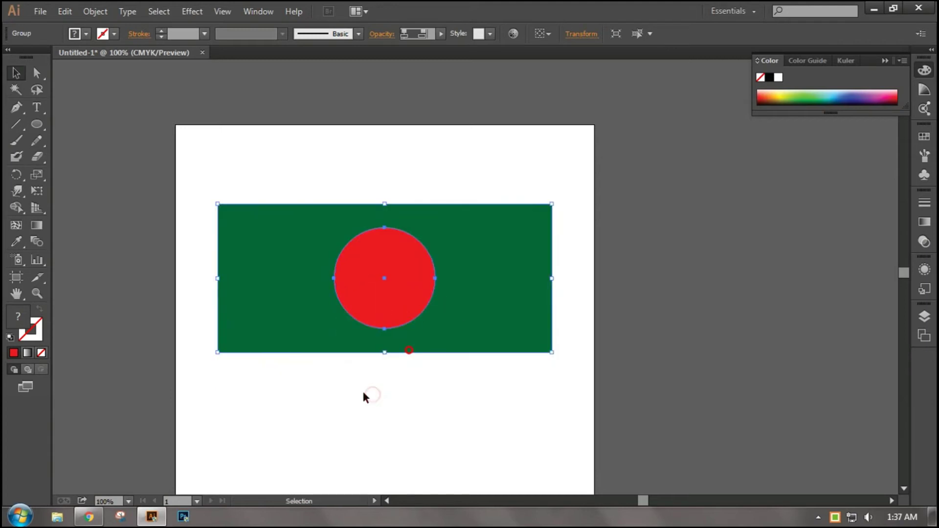
click(363, 393)
mouse_move(16, 191)
mouse_down()
mouse_move(60, 194)
mouse_move(59, 207)
mouse_move(79, 208)
mouse_up()
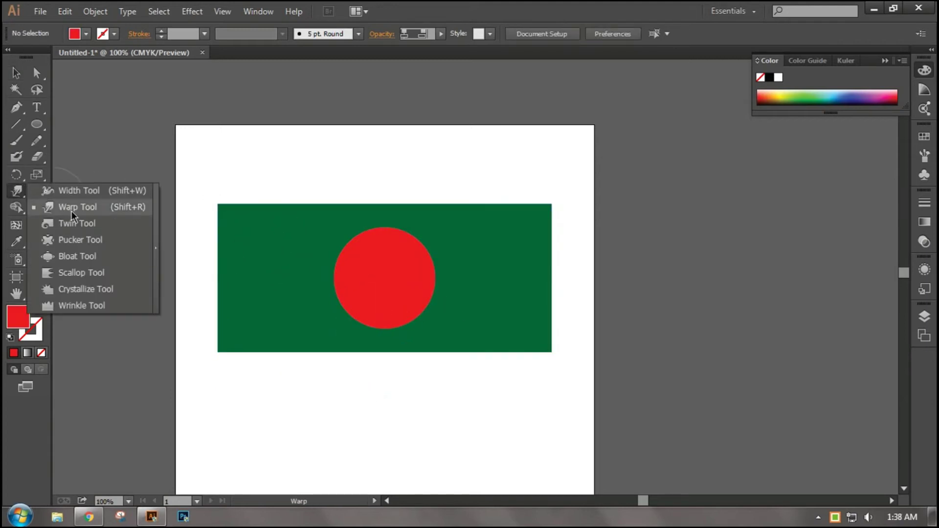
- Warp the flag's top, bottom and right edges into rippling waves
drag(357, 221, 523, 180)
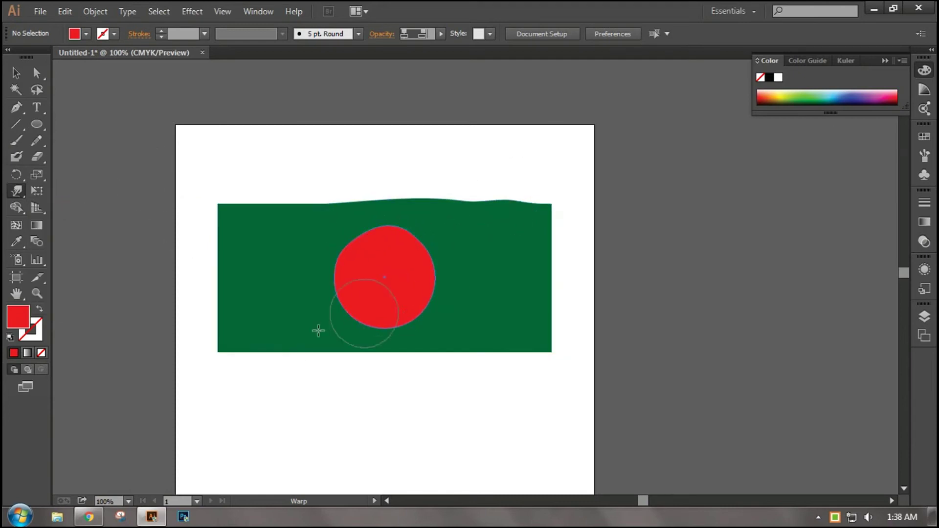
drag(263, 353, 394, 294)
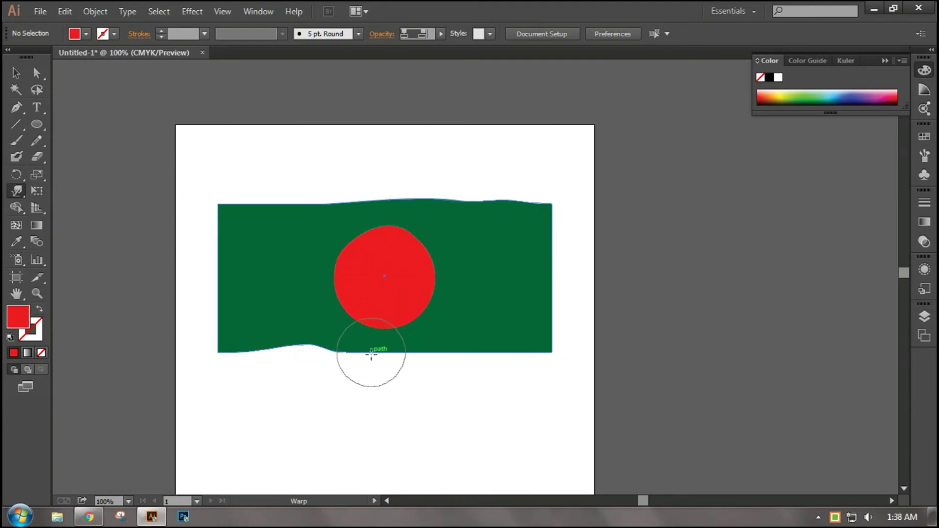
drag(371, 354, 491, 365)
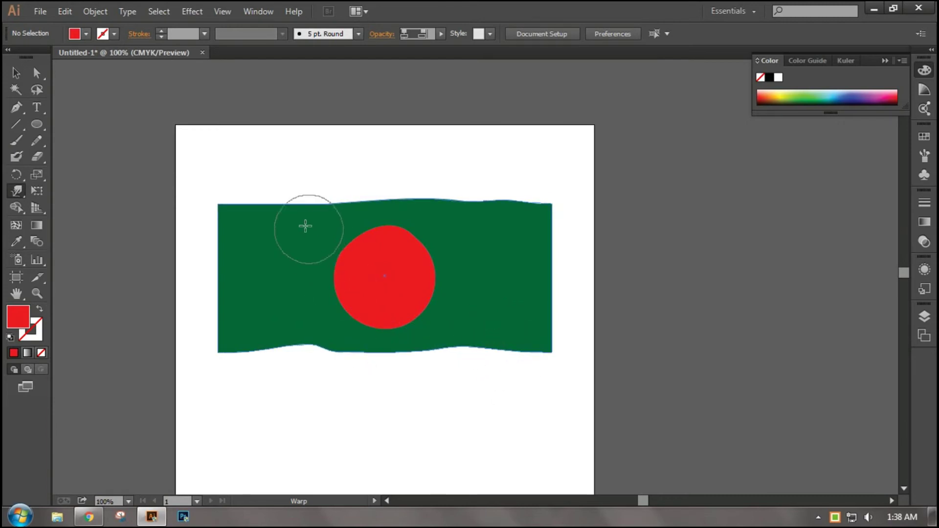
drag(305, 225, 327, 186)
drag(535, 205, 550, 195)
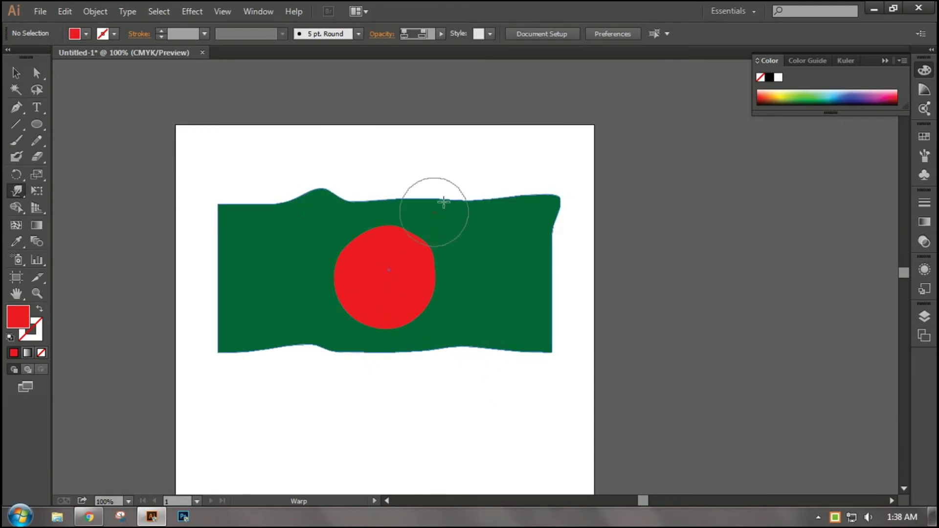
drag(436, 204, 461, 178)
drag(513, 258, 557, 272)
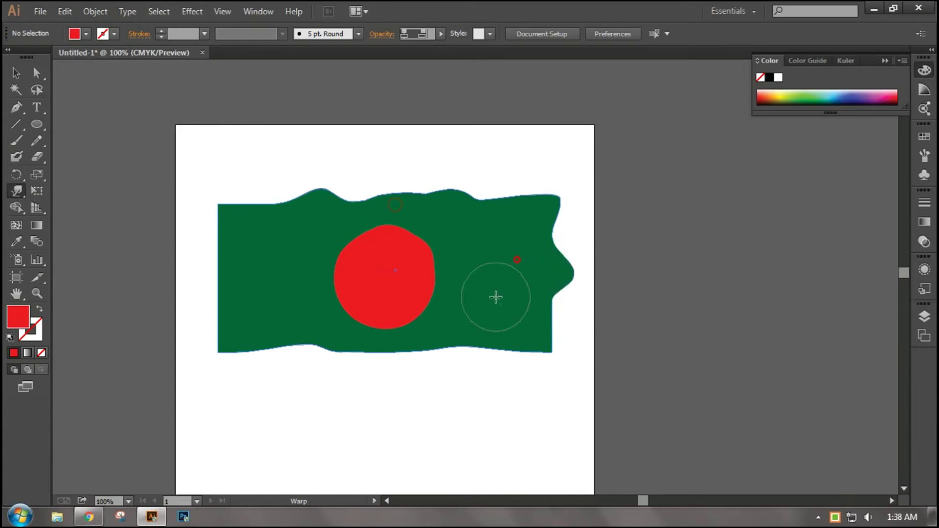
drag(496, 297, 533, 342)
- Distort the red circle into a blob, warp the left edges, and select the flag
drag(379, 266, 405, 360)
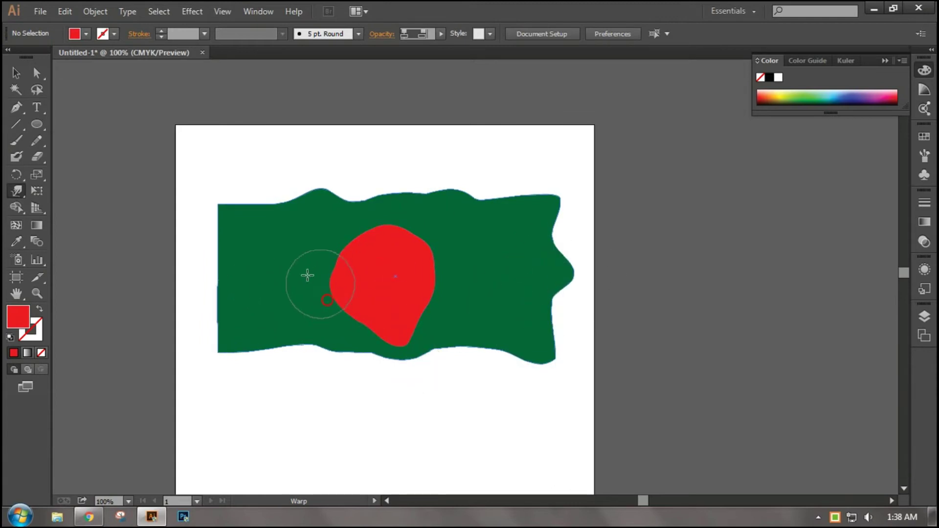
drag(318, 284, 301, 282)
drag(223, 212, 208, 214)
drag(206, 255, 203, 404)
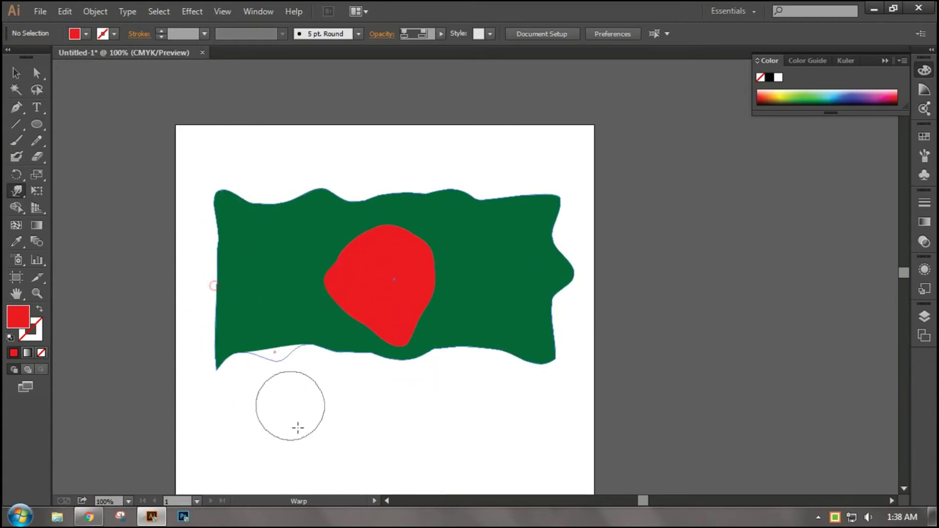
drag(275, 351, 284, 362)
drag(409, 343, 524, 322)
drag(489, 349, 454, 391)
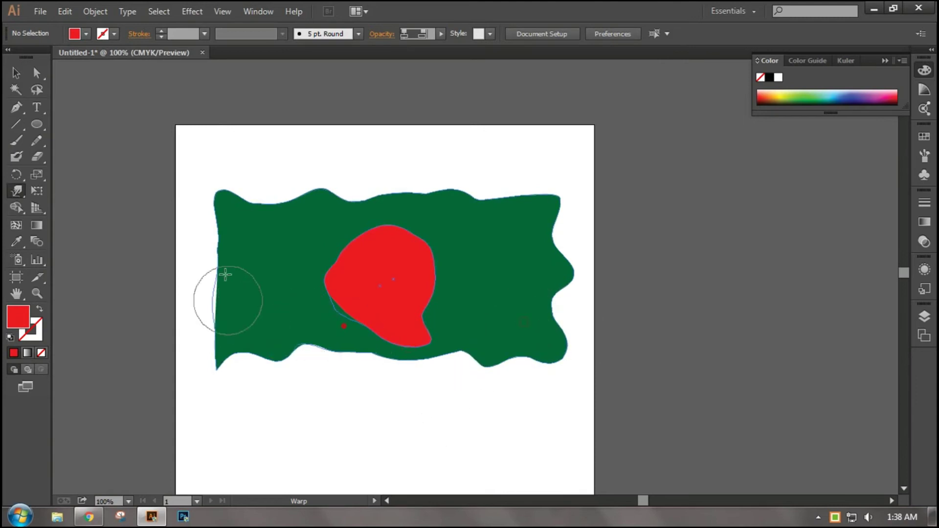
drag(224, 294, 194, 224)
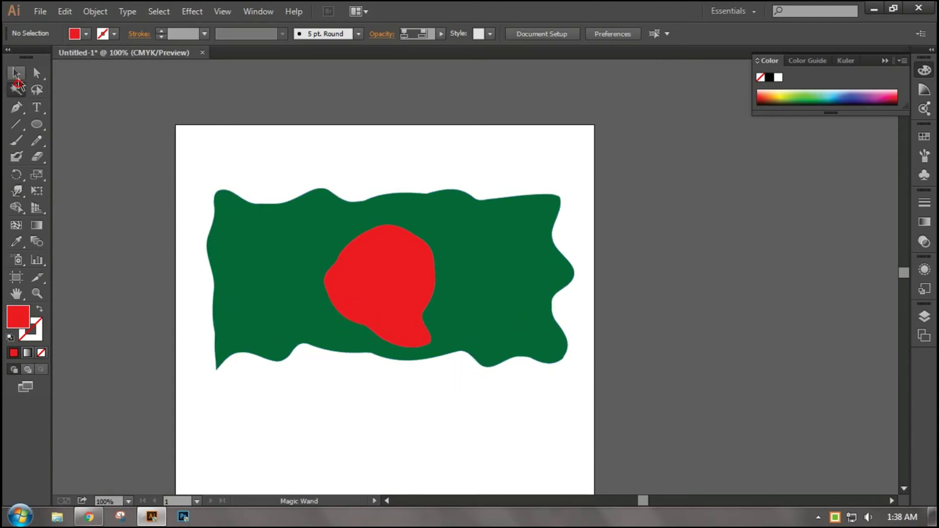
click(17, 74)
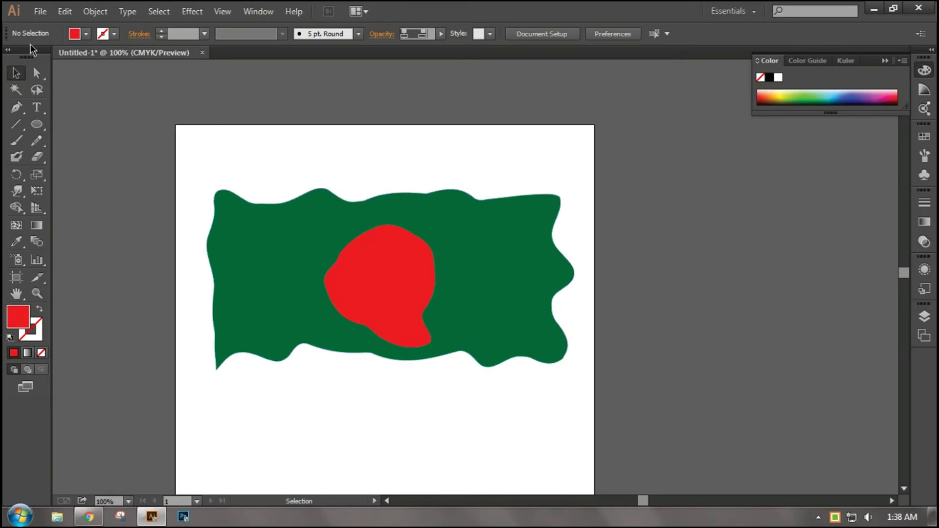
drag(224, 170, 574, 382)
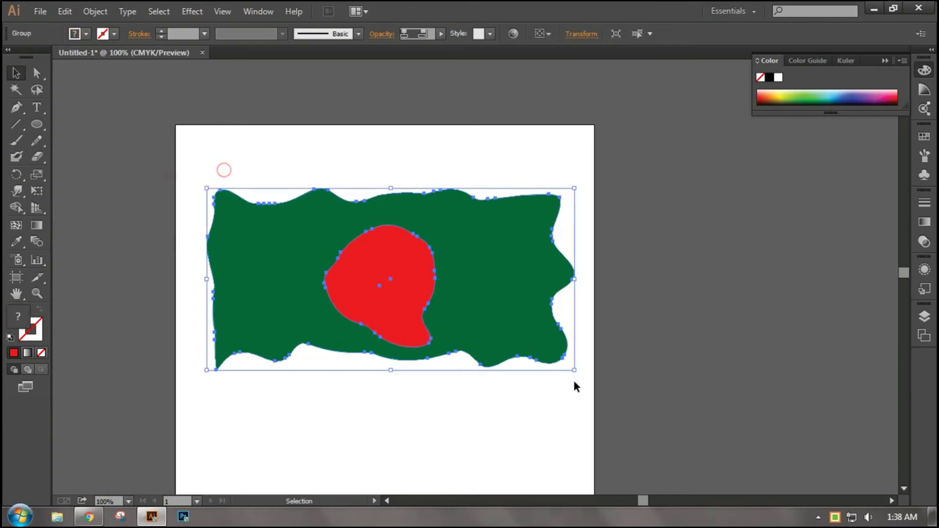
- Delete the warped flag and discard an empty text object
key(Delete)
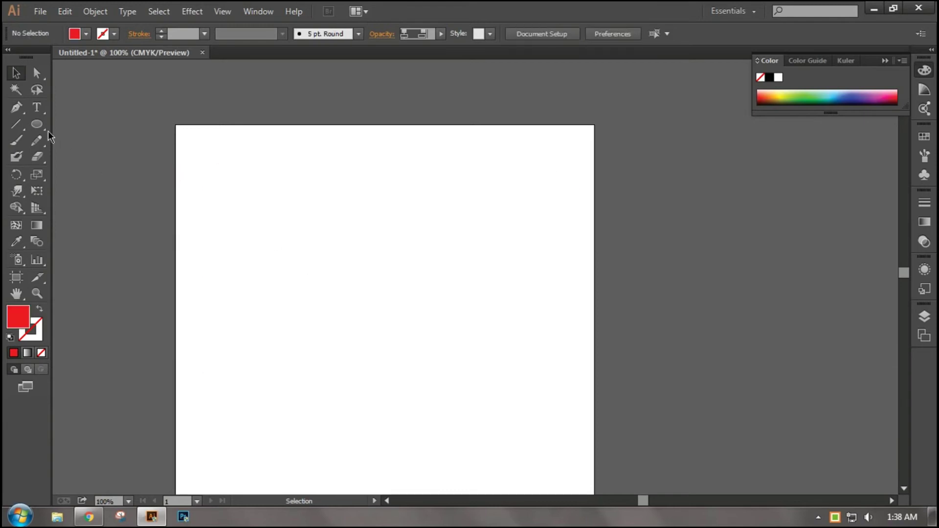
click(40, 113)
click(258, 256)
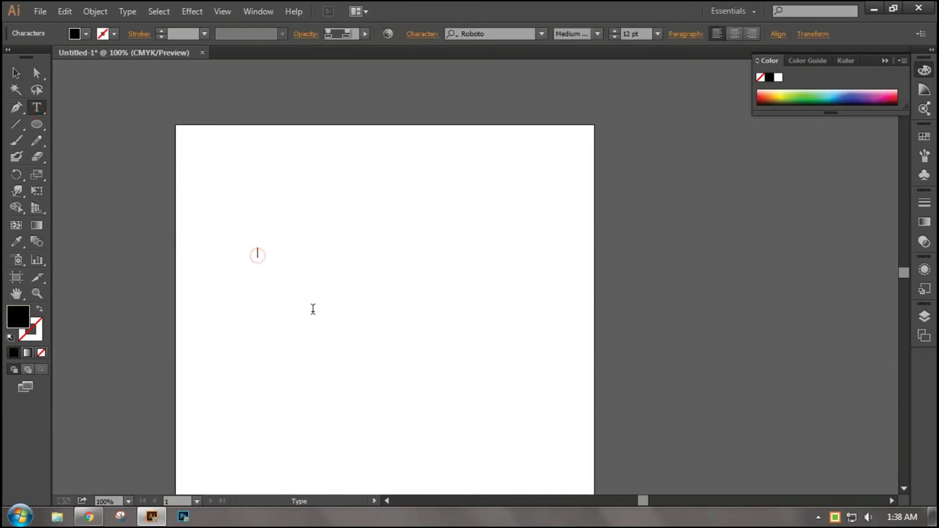
click(10, 76)
click(395, 373)
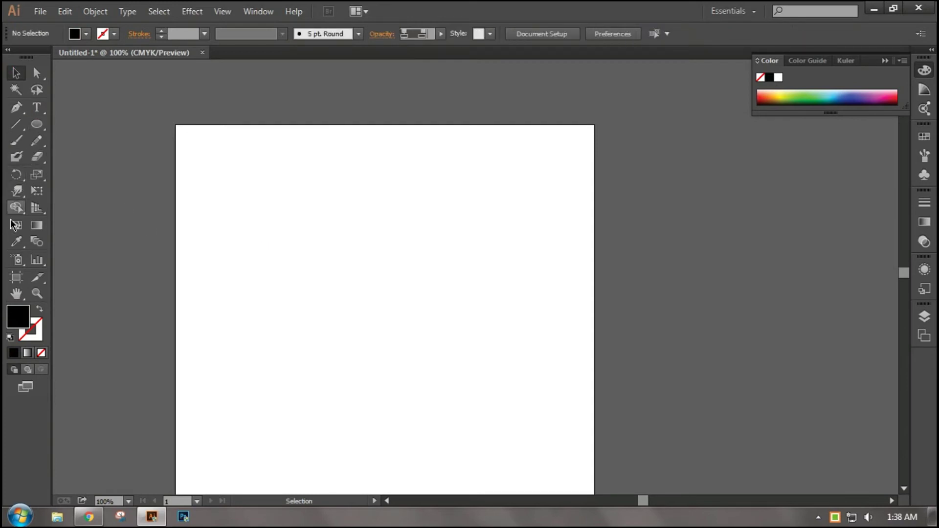
- Draw a black rectangle about 5.5 by 3.31 in
mouse_move(22, 180)
mouse_down()
mouse_move(73, 196)
mouse_move(93, 240)
mouse_up()
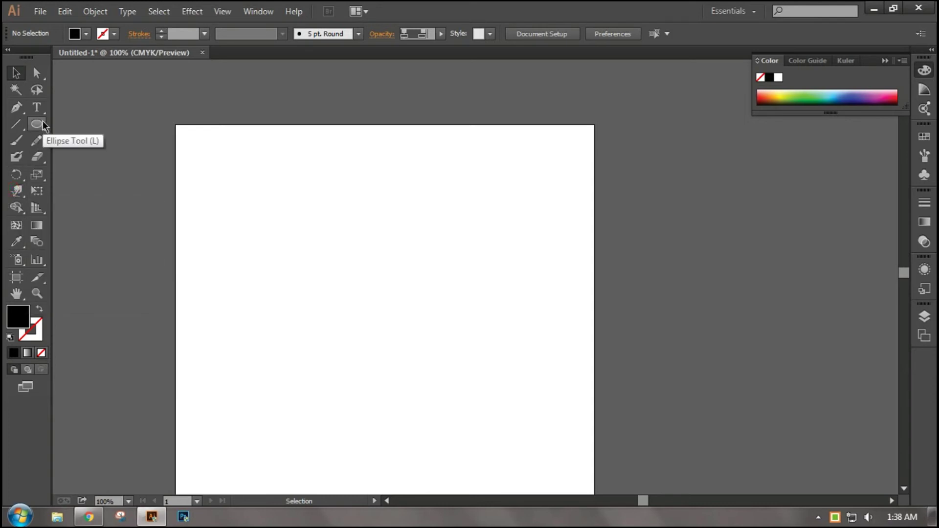
mouse_move(39, 109)
mouse_down()
mouse_move(88, 110)
mouse_move(30, 125)
mouse_move(70, 124)
mouse_up()
drag(254, 260, 545, 423)
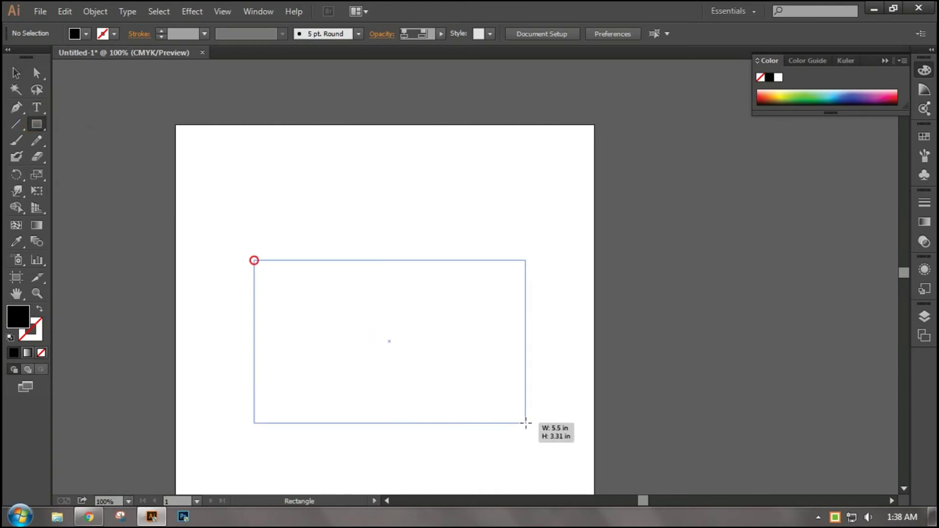
drag(17, 191, 54, 216)
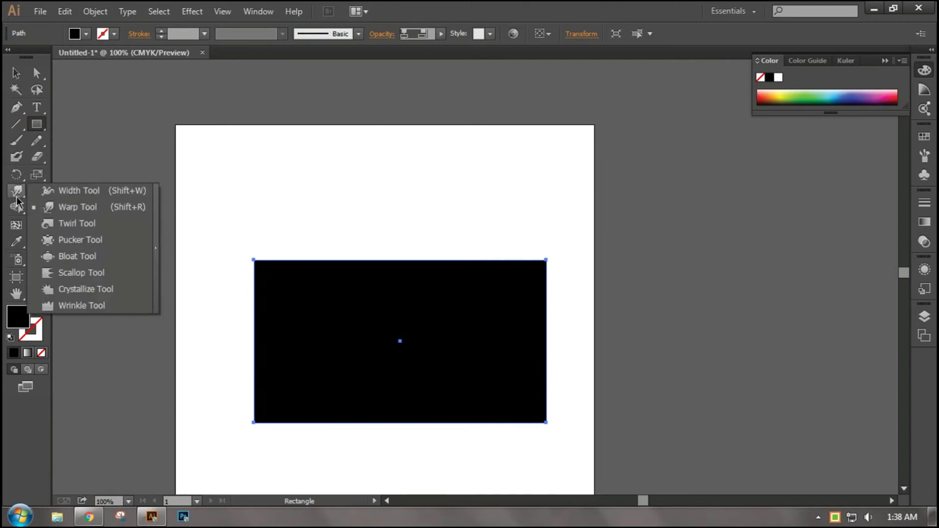
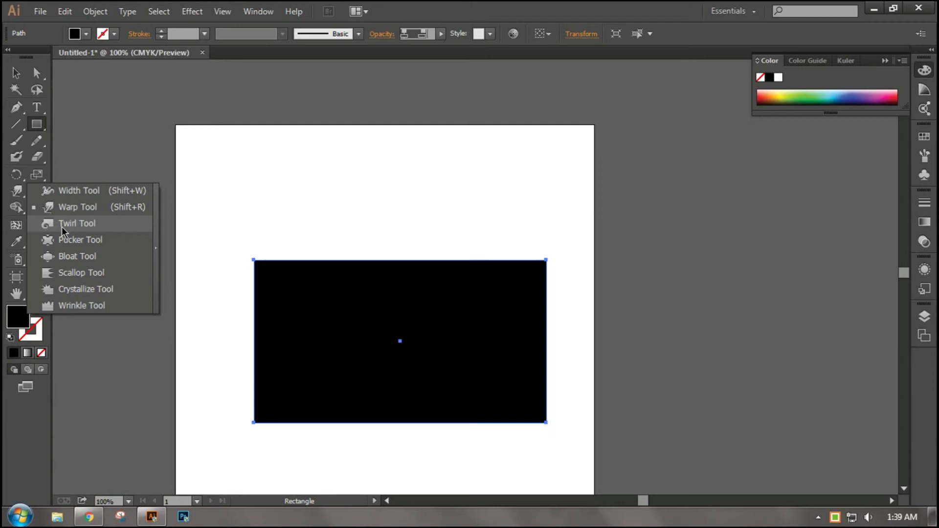
- Delete the black rectangle and draw a horizontal line across the artboard middle
click(72, 223)
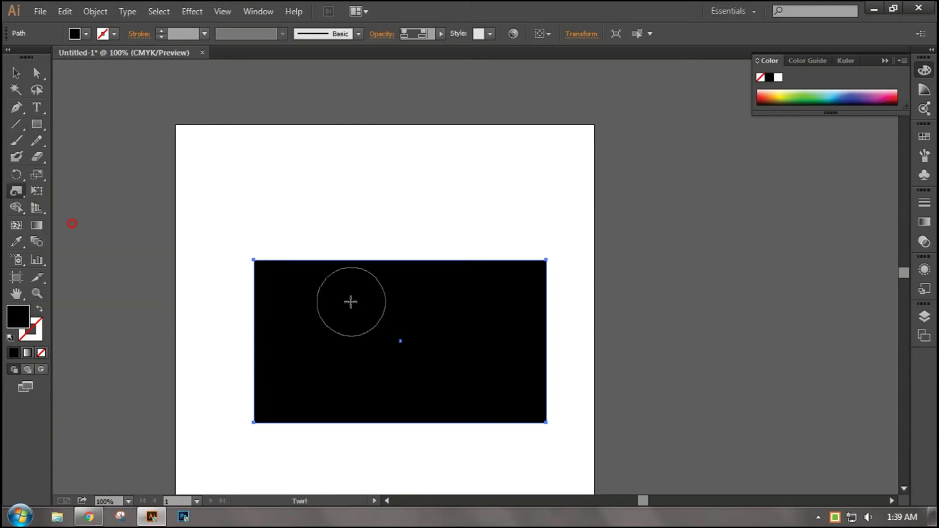
click(18, 78)
drag(210, 213, 209, 201)
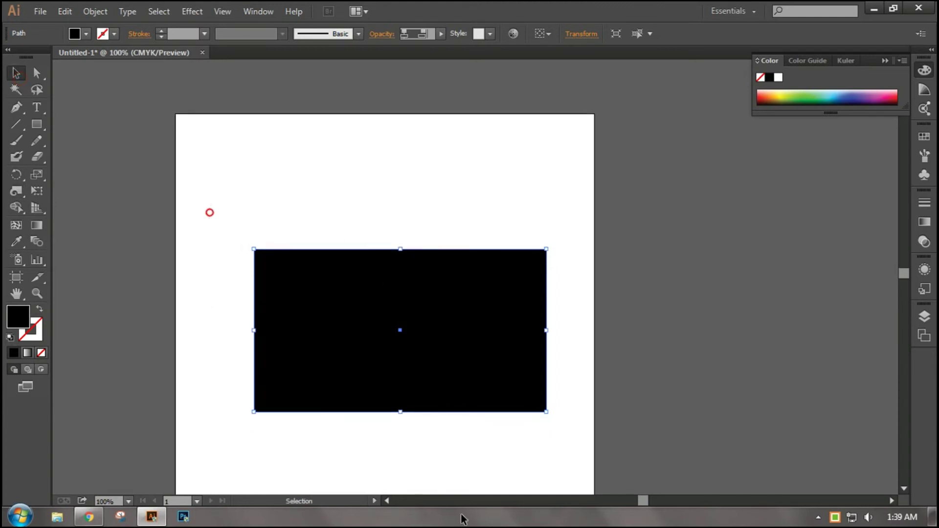
key(Delete)
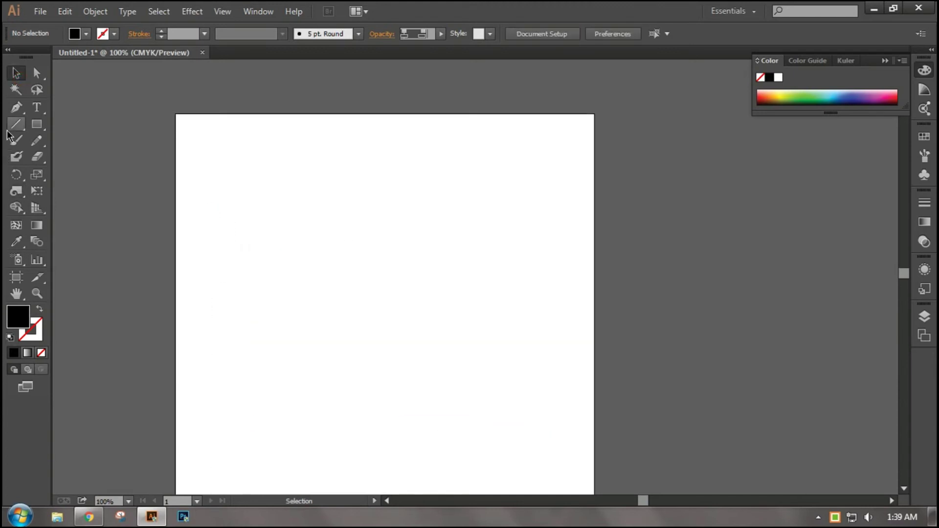
click(15, 125)
drag(176, 295, 582, 307)
- Give the line a 7 pt CMYK Blue stroke with no fill
click(116, 34)
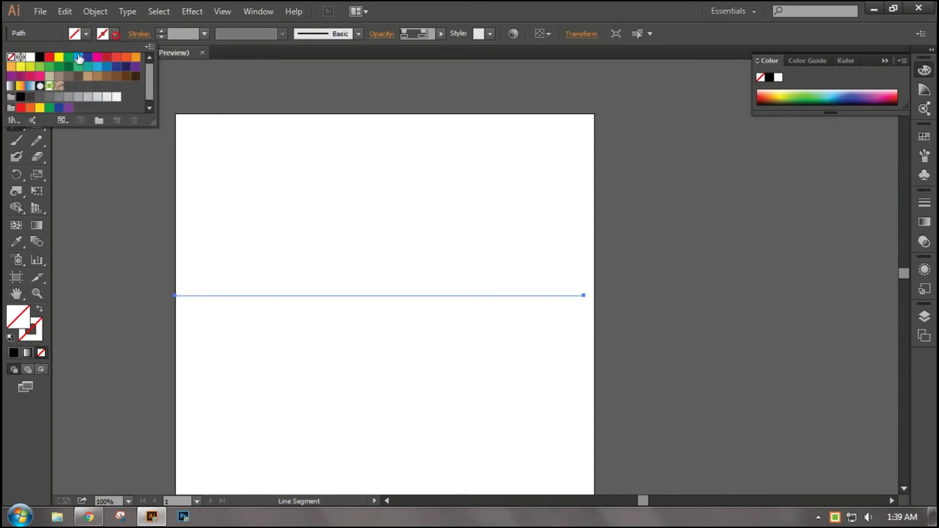
click(40, 56)
click(161, 31)
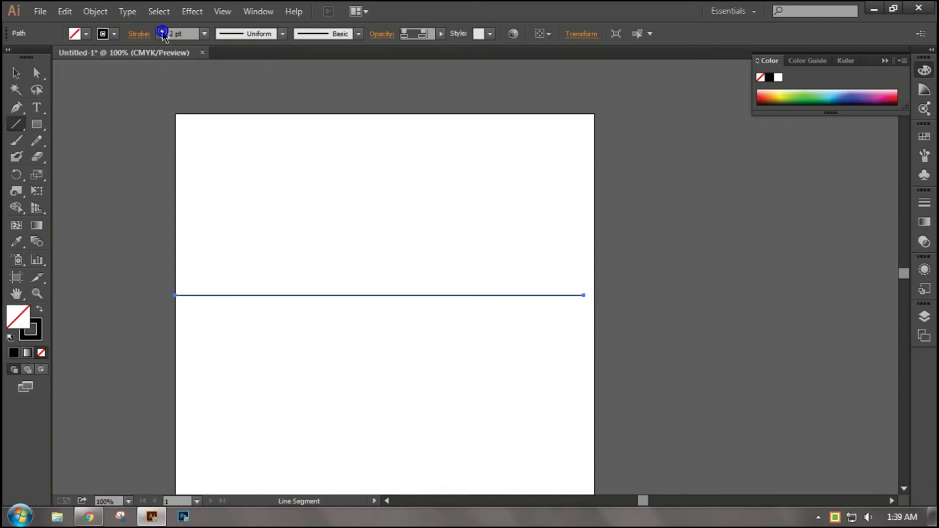
click(162, 31)
click(162, 30)
click(116, 33)
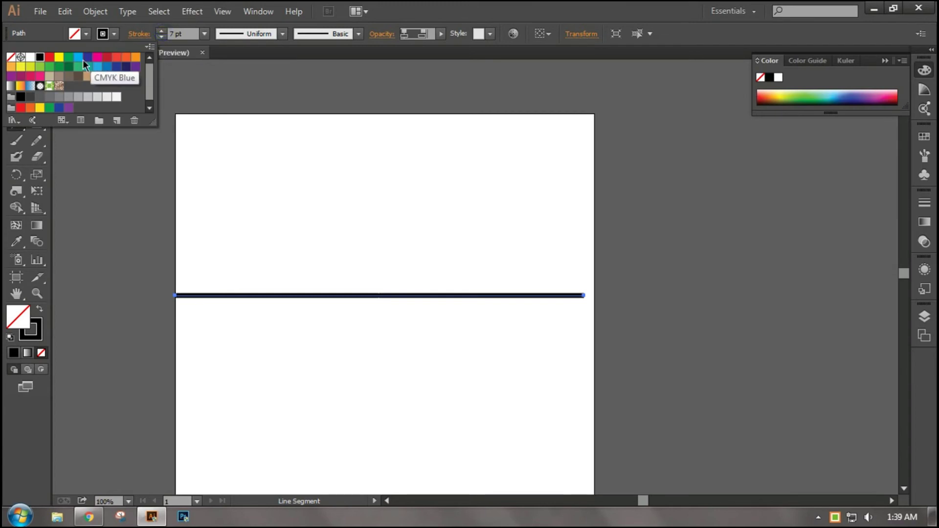
click(79, 57)
- Move the blue line up to the top of the artboard
key(v)
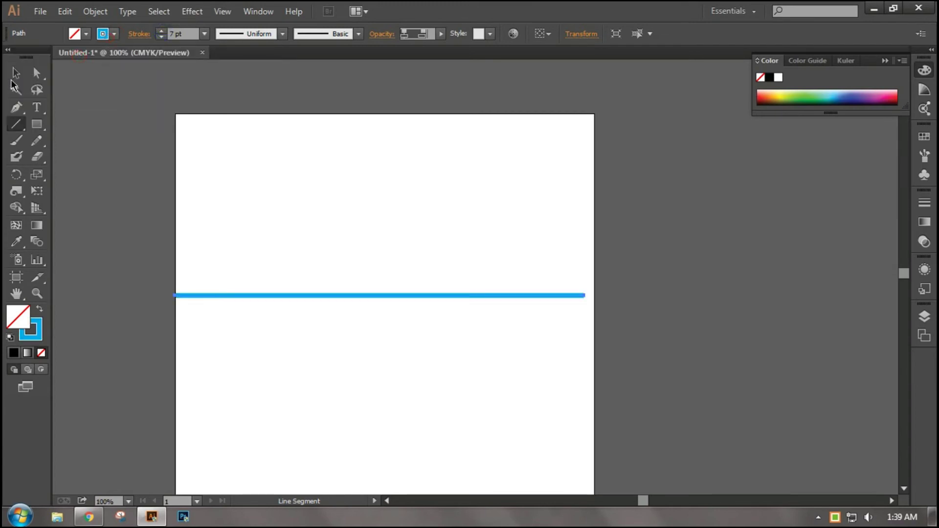
click(229, 173)
mouse_move(300, 296)
mouse_down()
mouse_move(335, 248)
mouse_move(308, 134)
mouse_up()
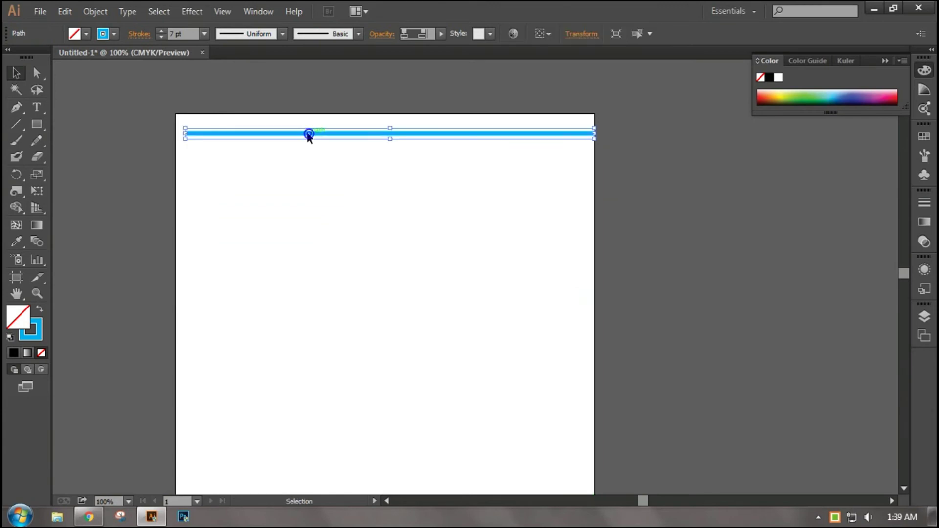
- Draw blue lines along the artboard's right, bottom and left edges
click(16, 124)
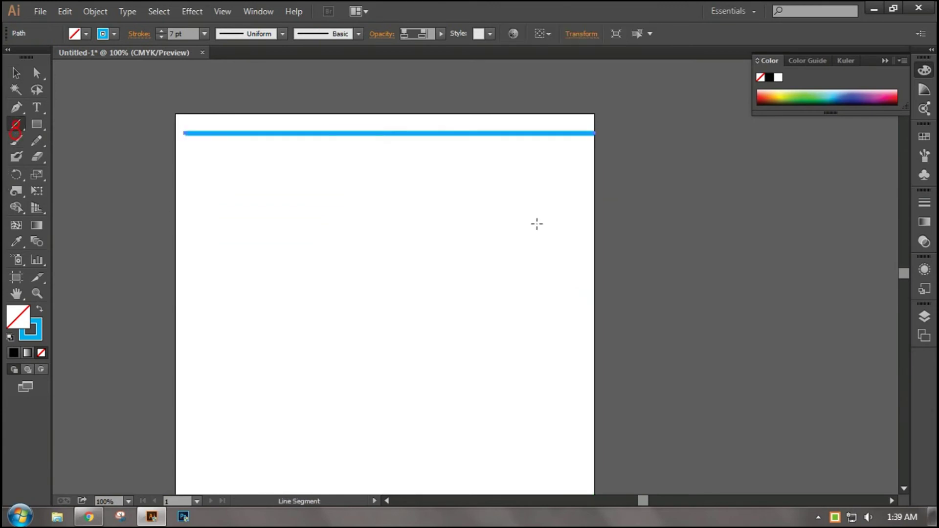
drag(575, 152, 583, 487)
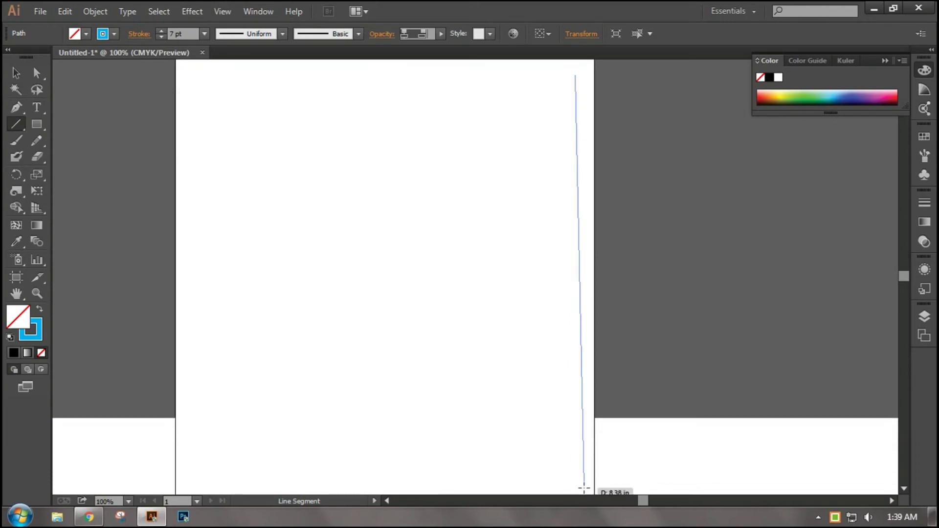
mouse_move(583, 488)
mouse_down()
mouse_move(582, 502)
mouse_move(578, 467)
mouse_up()
key(ctrl+minus)
key(ctrl+minus)
key(ctrl+minus)
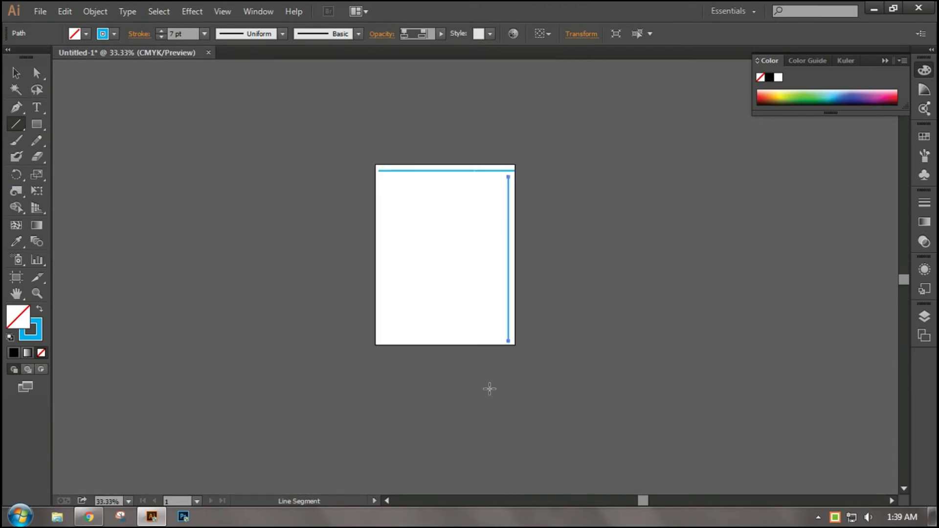
drag(387, 336, 501, 336)
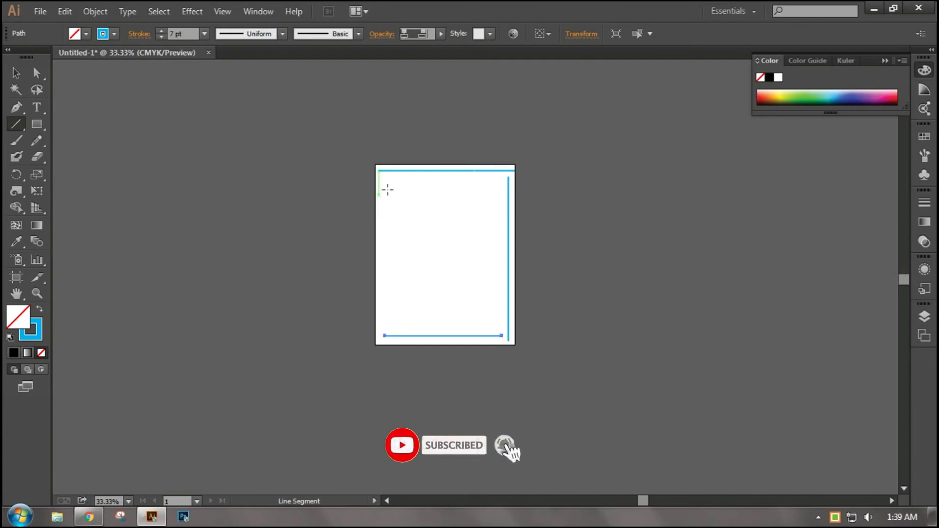
drag(384, 184, 385, 318)
- Zoom to 66.67% and twirl four spiral curls along the top blue line
key(v)
click(294, 320)
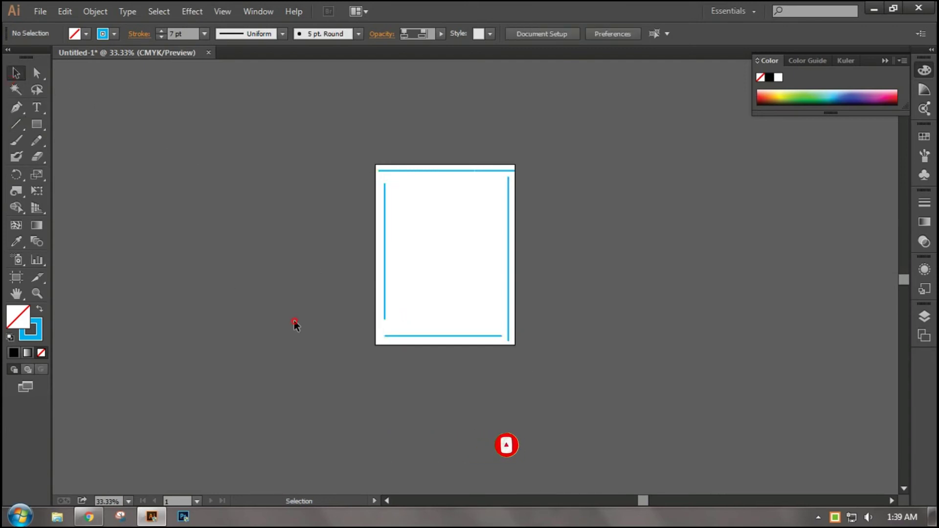
key(ctrl+minus)
key(ctrl+plus)
key(ctrl+plus)
key(ctrl+plus)
key(ctrl+plus)
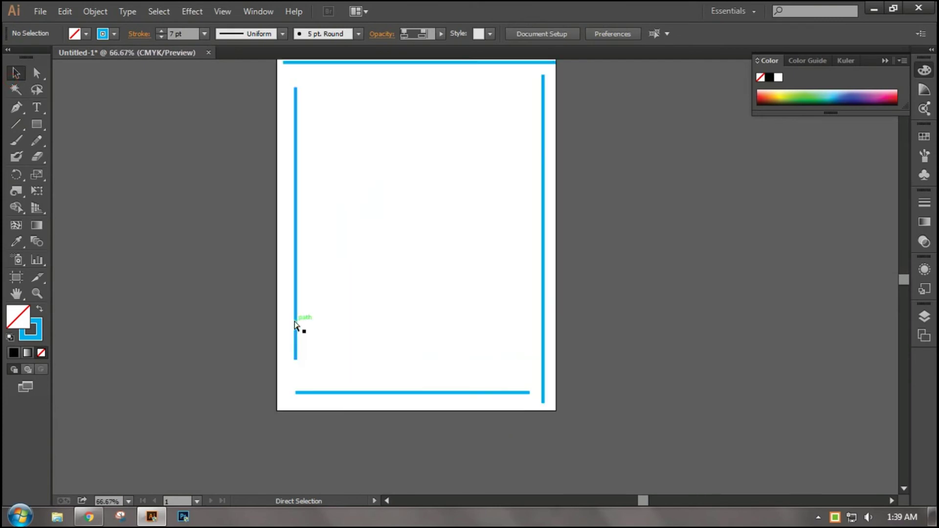
drag(321, 139, 307, 188)
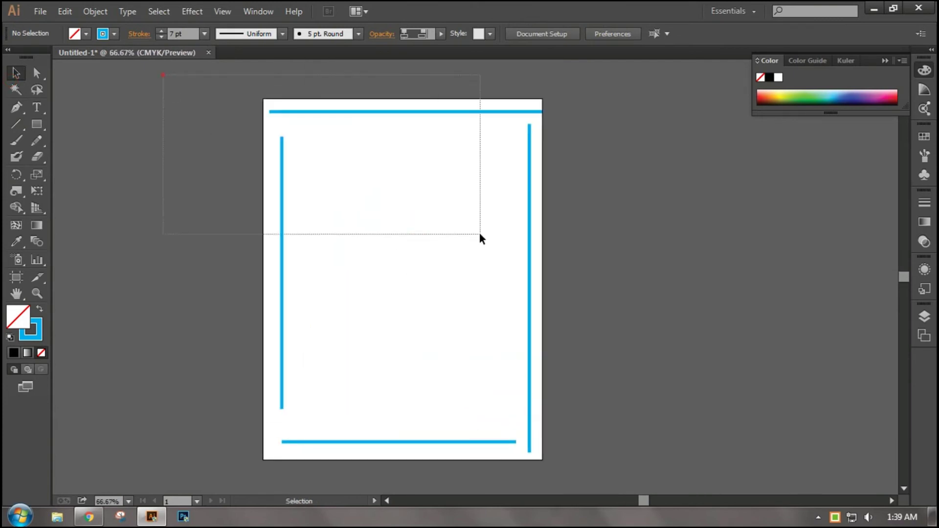
drag(480, 234, 481, 236)
click(706, 323)
click(16, 191)
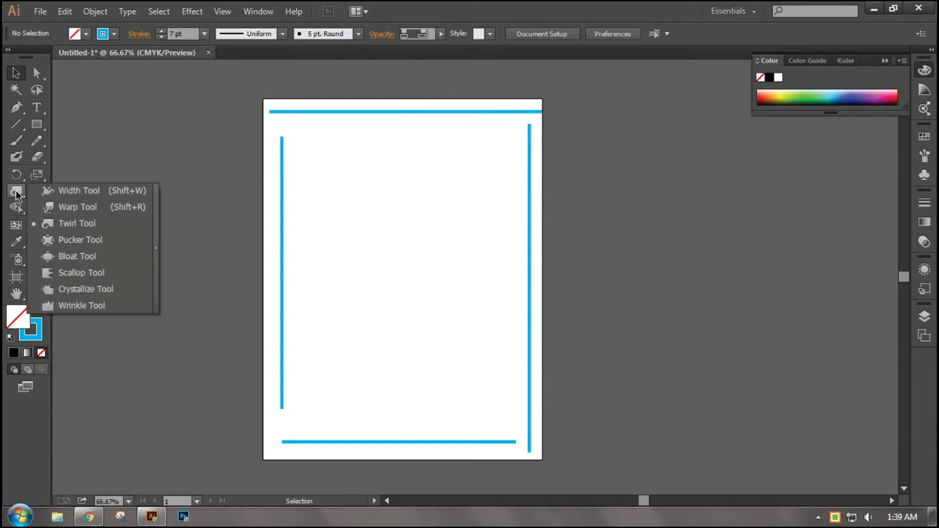
click(60, 223)
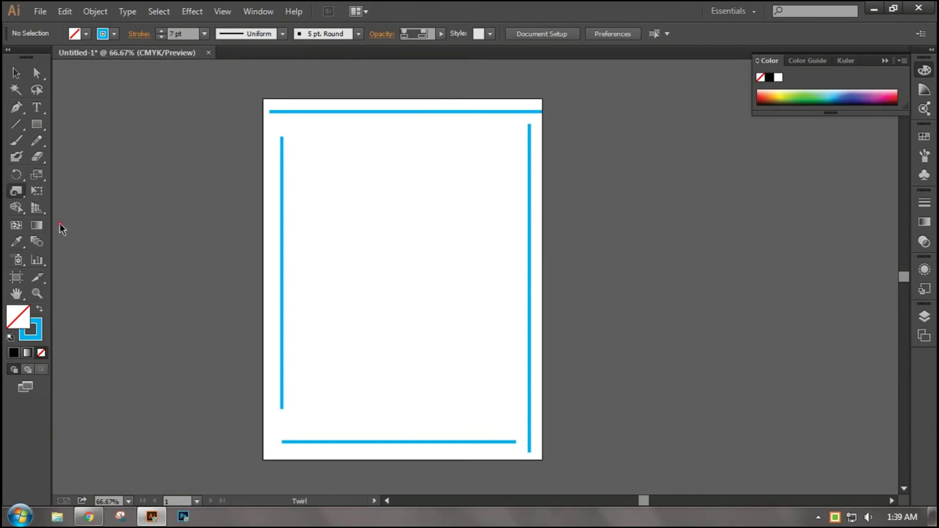
click(294, 112)
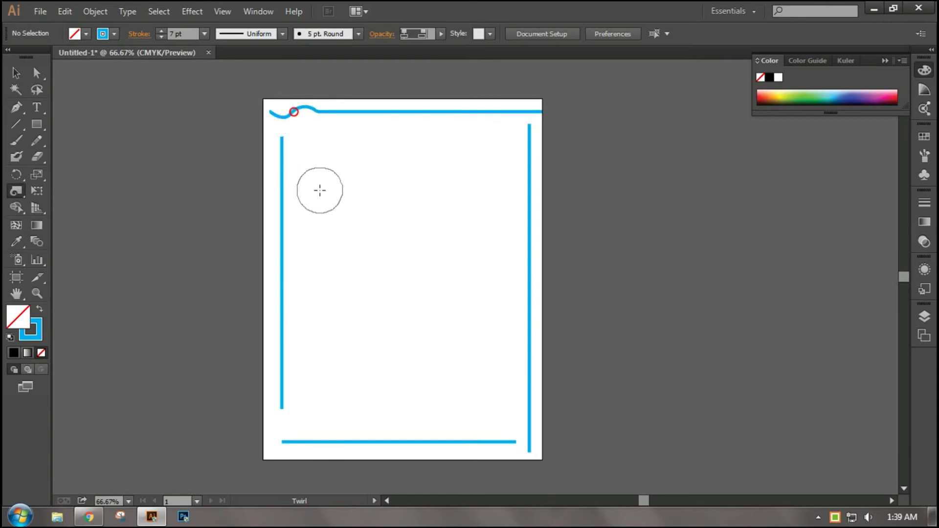
click(356, 114)
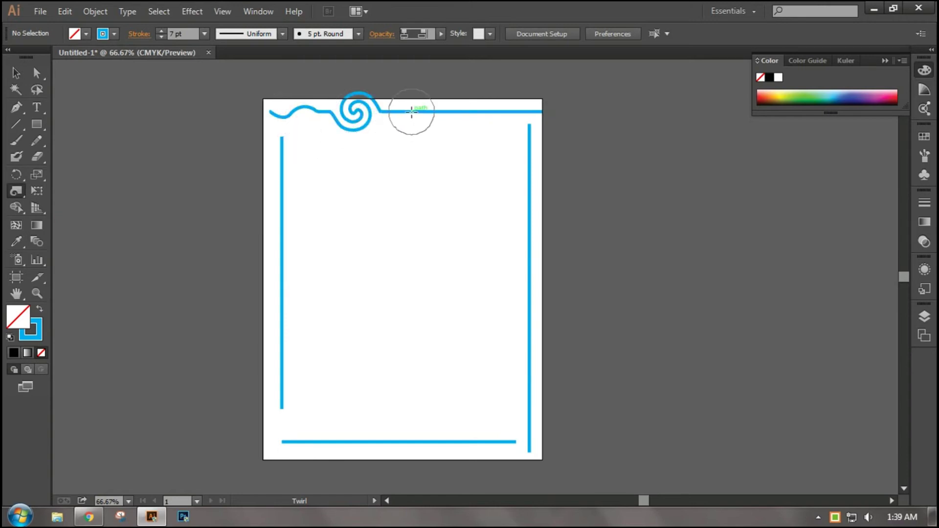
click(411, 112)
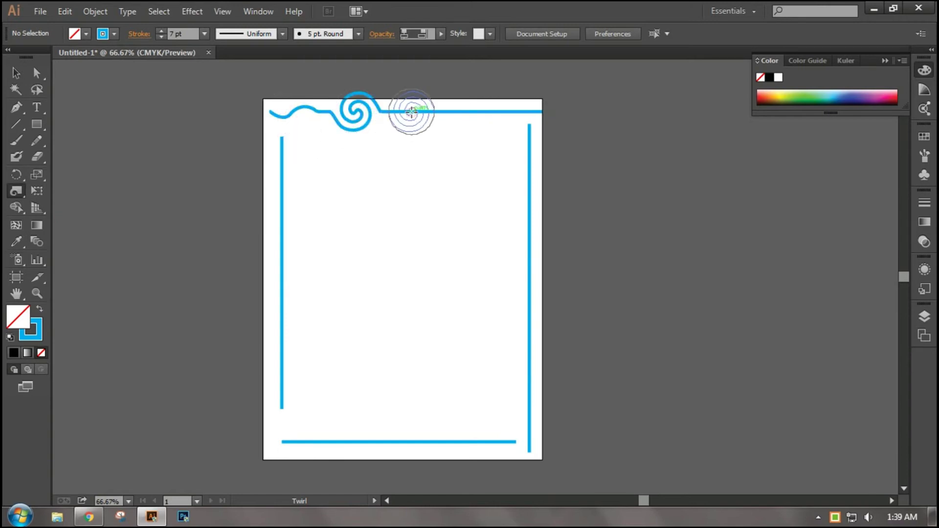
click(458, 111)
- Twirl the top-right corner and five curls down the right blue line
click(510, 107)
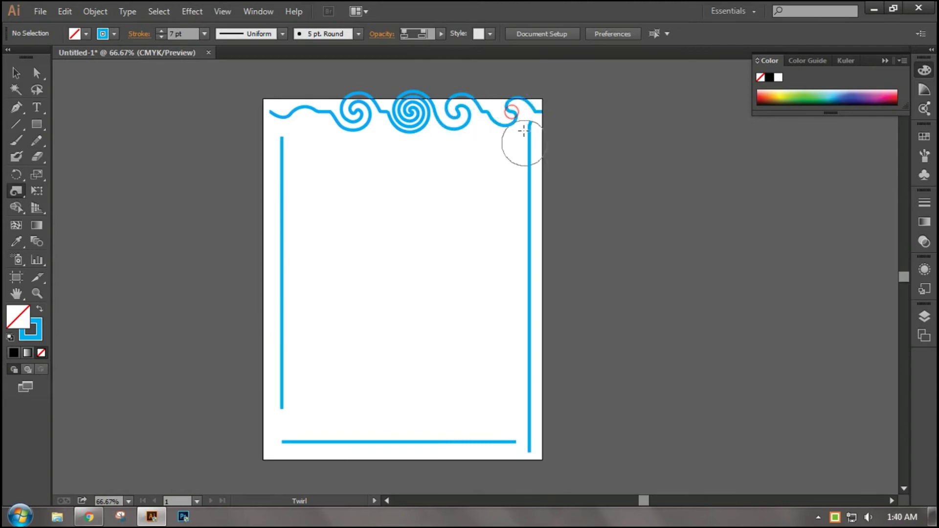
drag(523, 130, 523, 162)
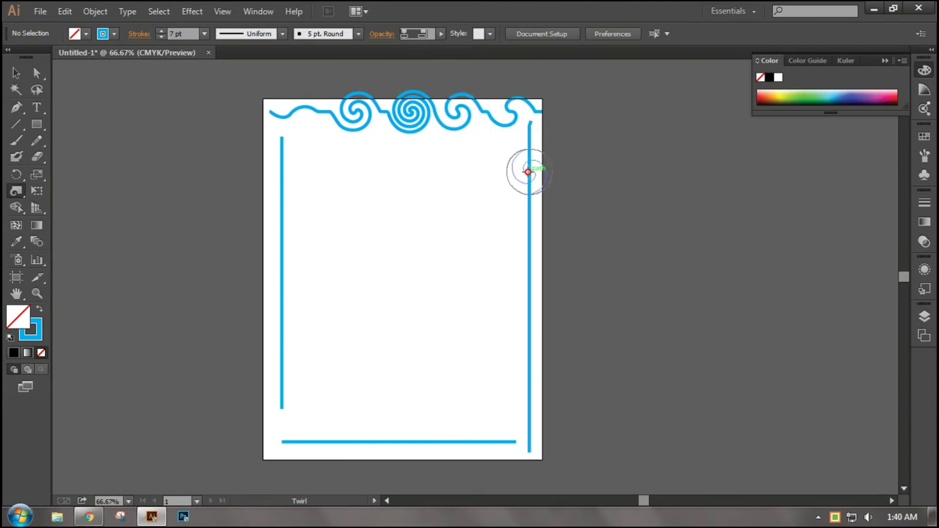
click(527, 172)
click(528, 230)
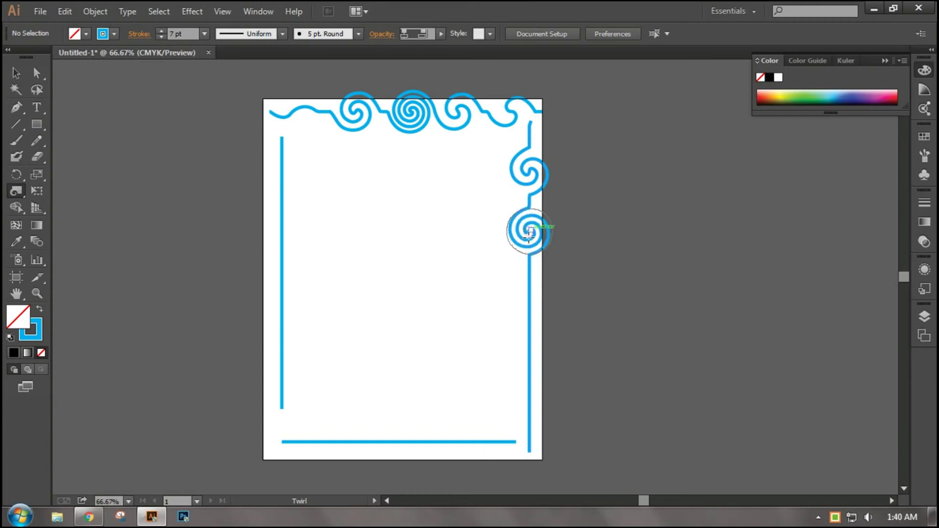
click(530, 283)
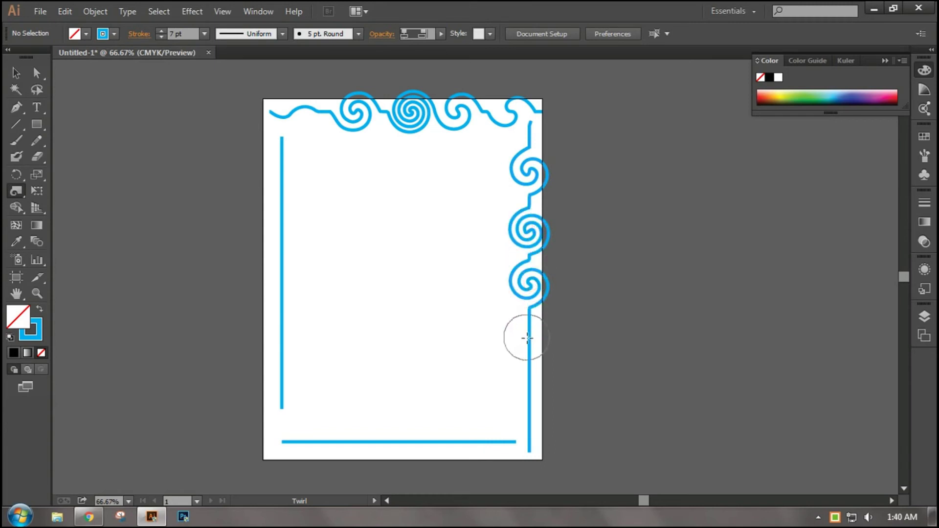
click(529, 342)
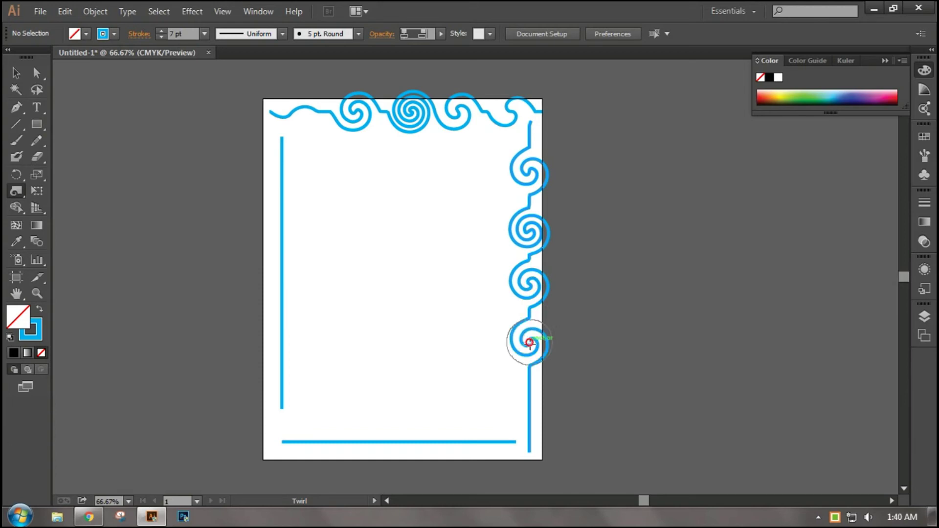
click(528, 399)
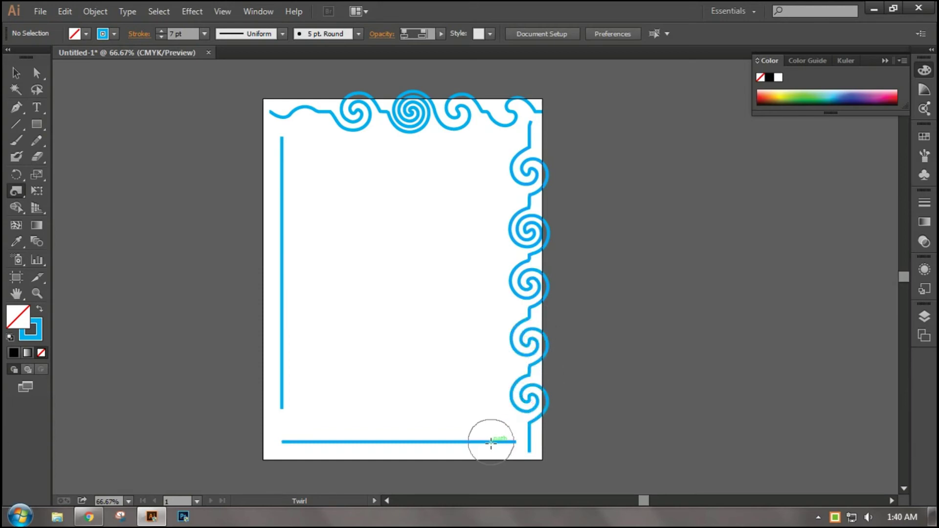
- Twirl a row of spiral curls along the bottom blue line
click(491, 444)
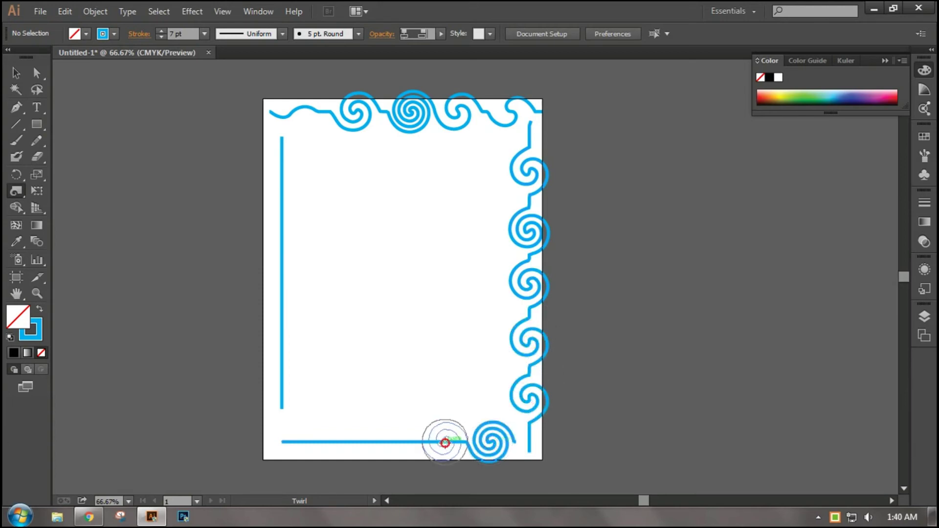
drag(445, 442, 402, 446)
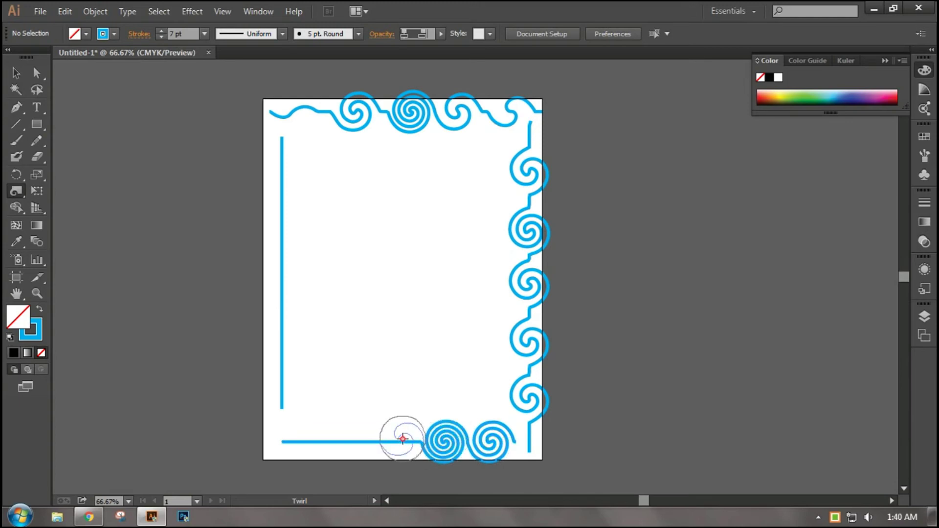
click(402, 438)
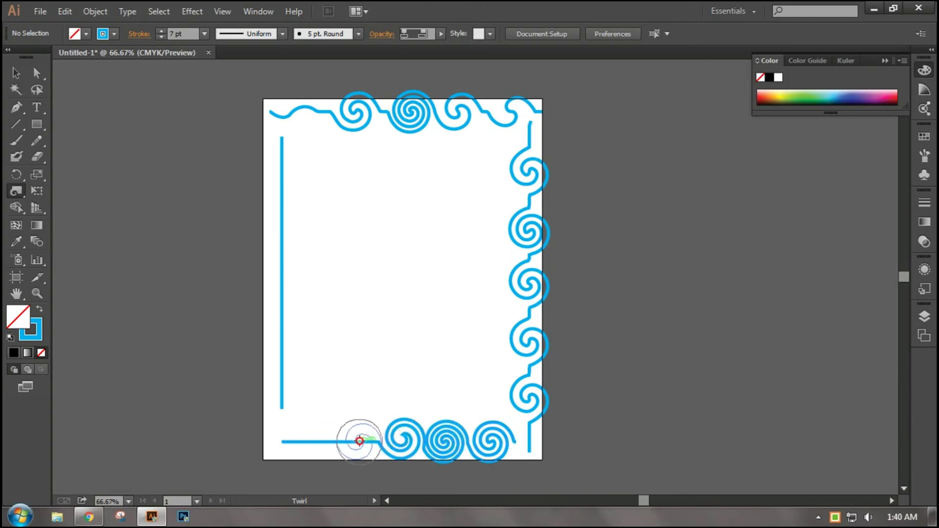
drag(360, 441, 318, 443)
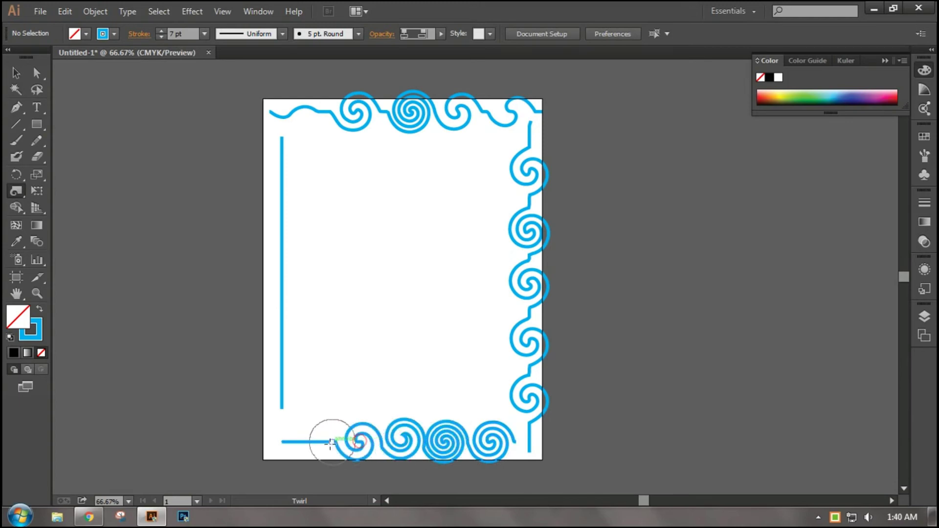
- Twirl curls up the left blue line and into the top-left corner
click(283, 385)
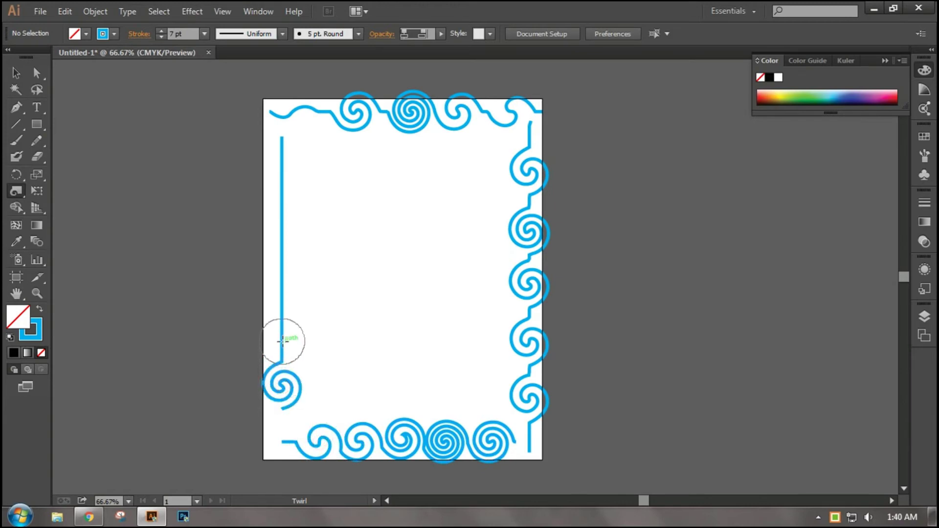
click(282, 341)
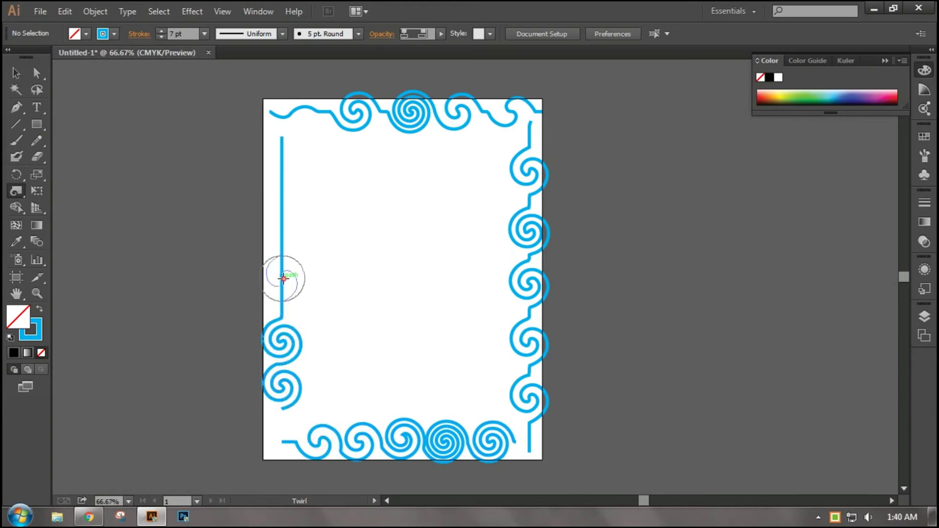
click(283, 278)
click(282, 225)
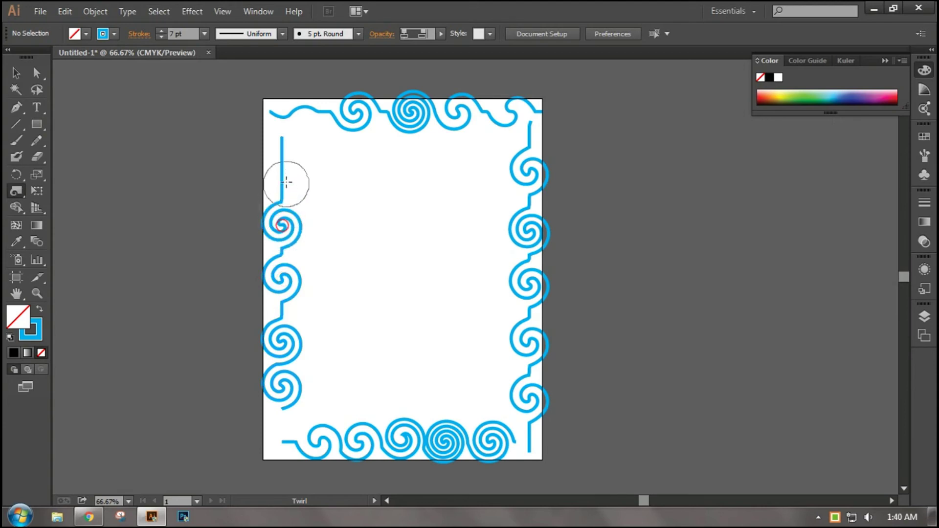
click(283, 171)
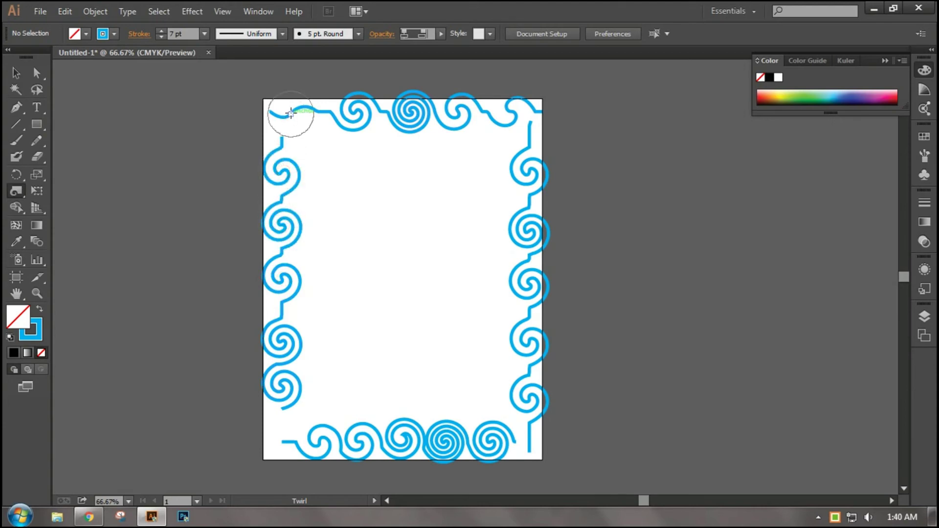
click(291, 113)
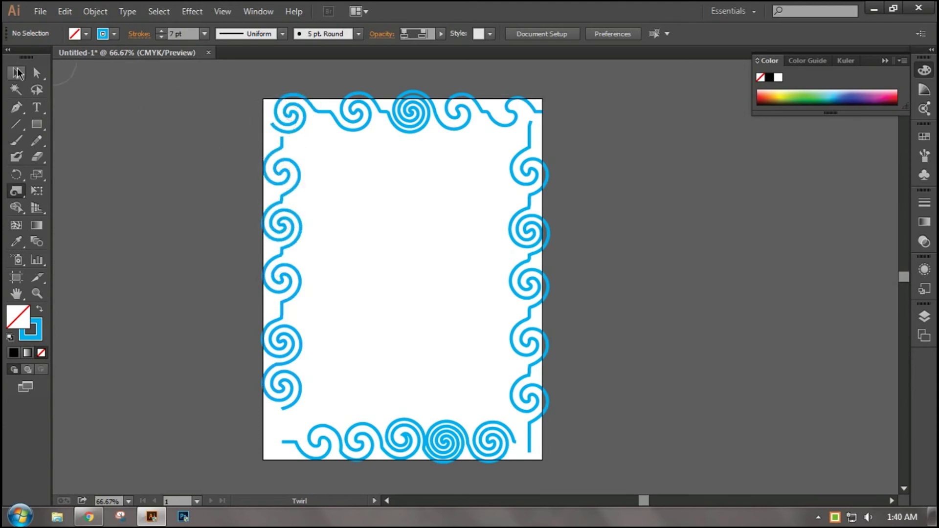
- Alt-drag three copies of the right spiral column across the artboard interior
click(528, 438)
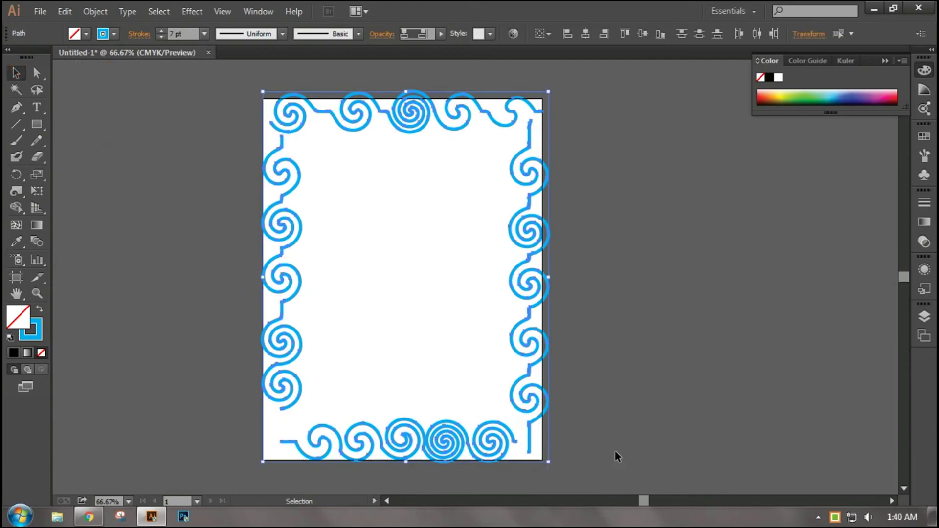
drag(621, 443, 252, 218)
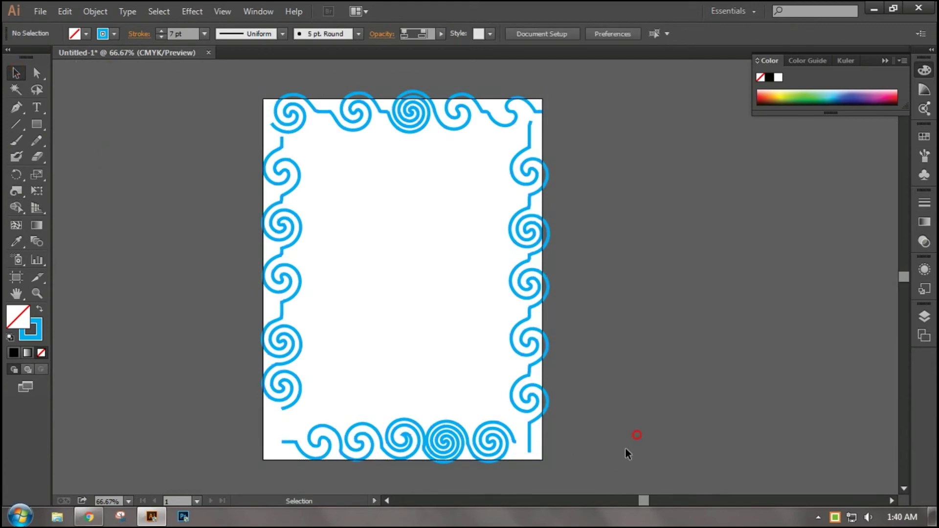
click(222, 139)
drag(215, 103, 489, 363)
click(621, 382)
drag(514, 280, 365, 279)
drag(194, 87, 500, 493)
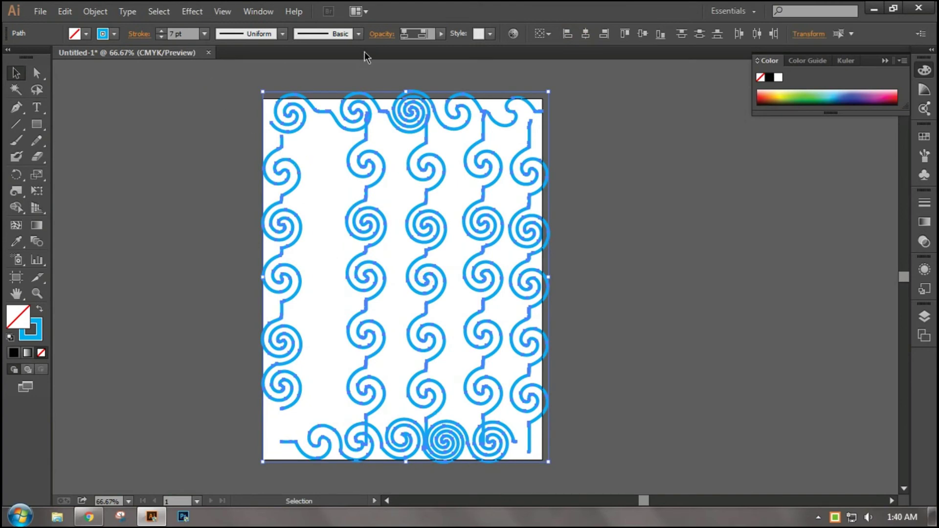
- Select all the spiral artwork and set its opacity to 33%
click(729, 286)
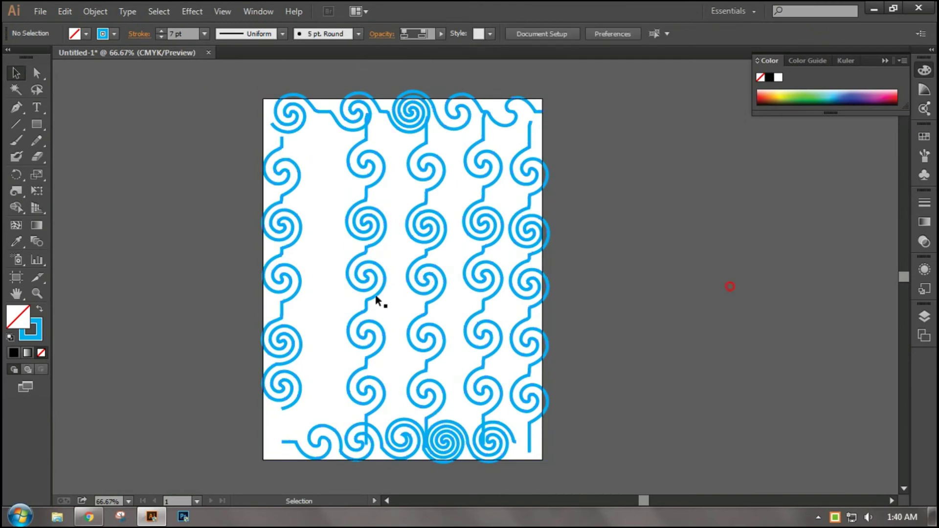
click(371, 273)
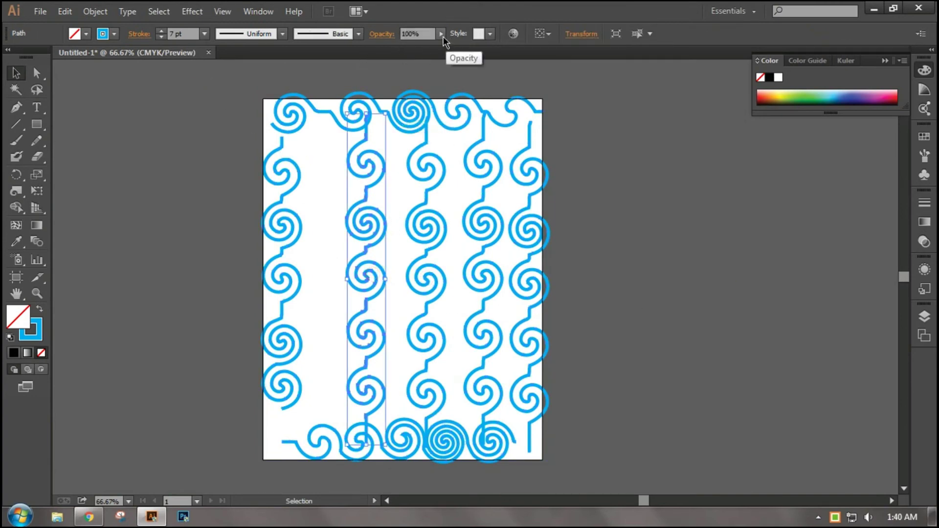
key(ctrl+a)
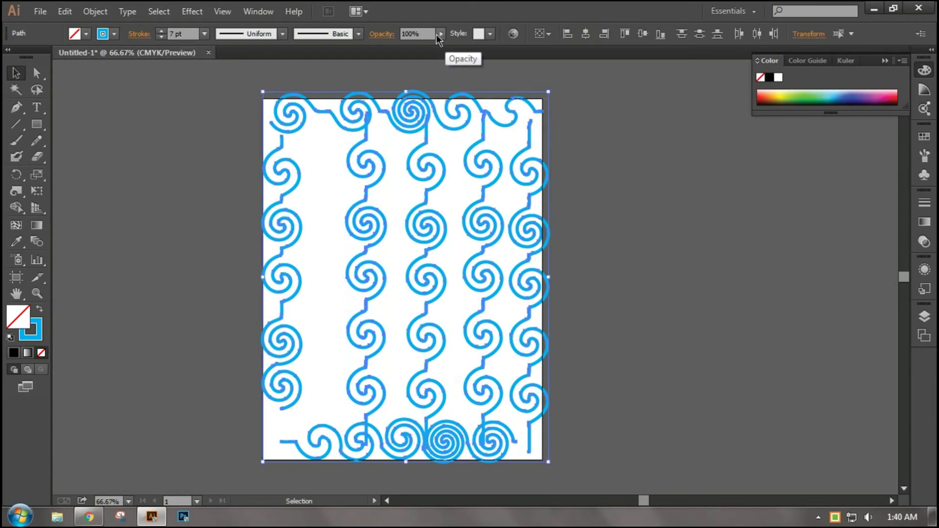
click(441, 33)
drag(443, 47, 406, 47)
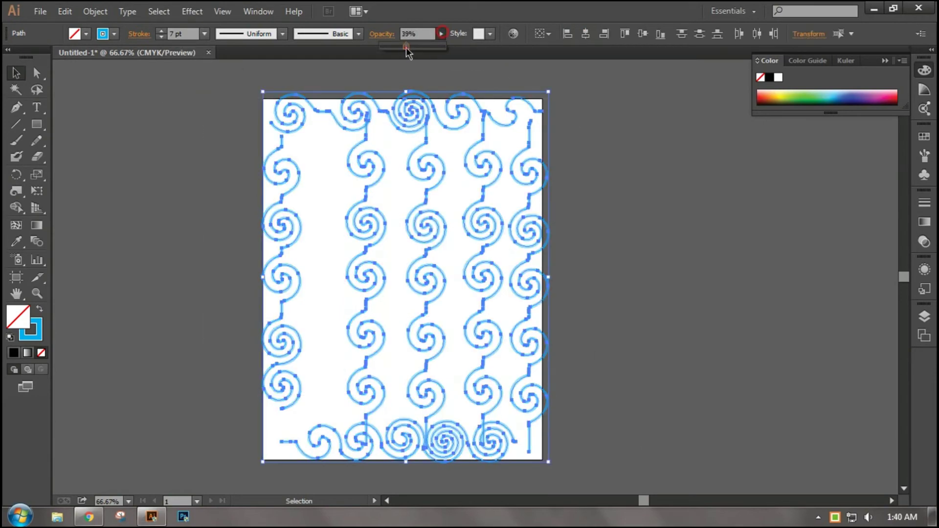
click(224, 113)
click(186, 232)
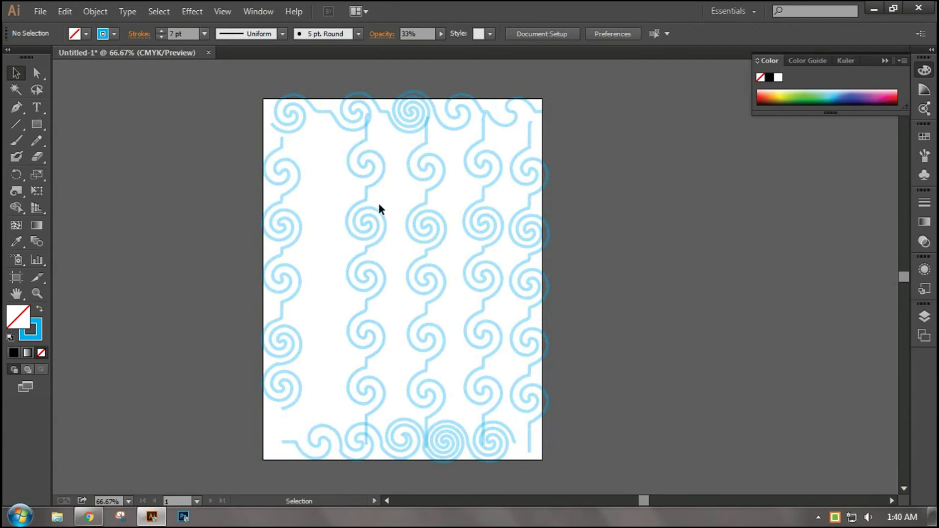
- Delete the spiral columns and the top and bottom spiral borders
drag(383, 233, 376, 234)
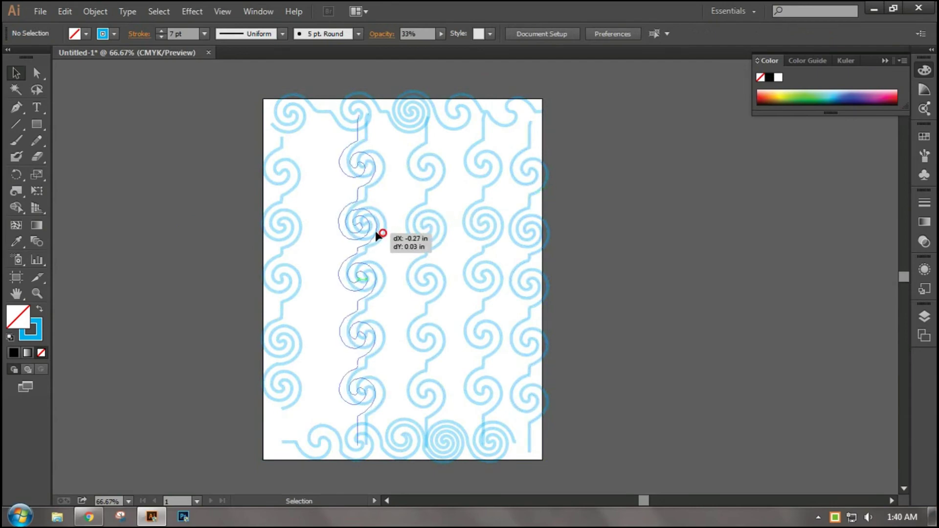
click(602, 308)
drag(588, 379, 113, 185)
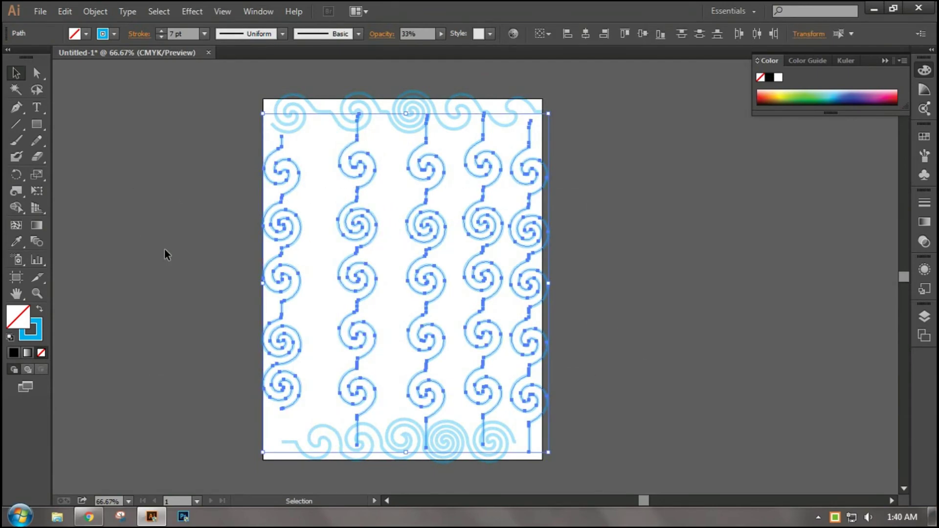
key(Delete)
drag(153, 84, 570, 186)
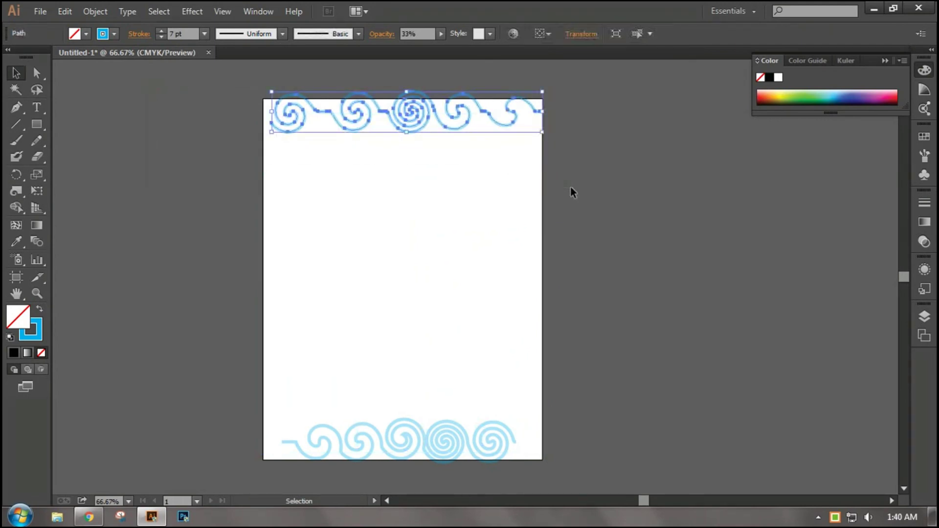
key(Delete)
drag(556, 494, 557, 496)
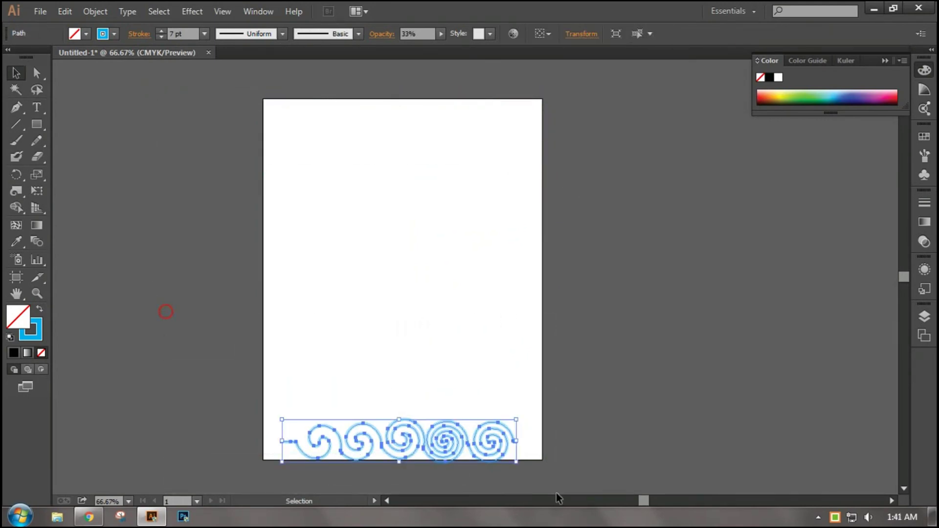
key(Delete)
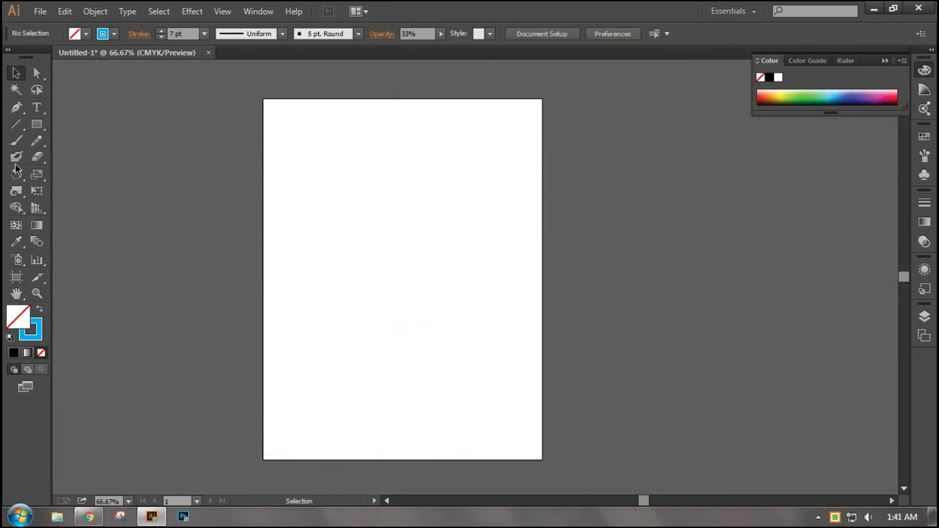
- Draw a rectangle across the middle of the artboard
click(26, 126)
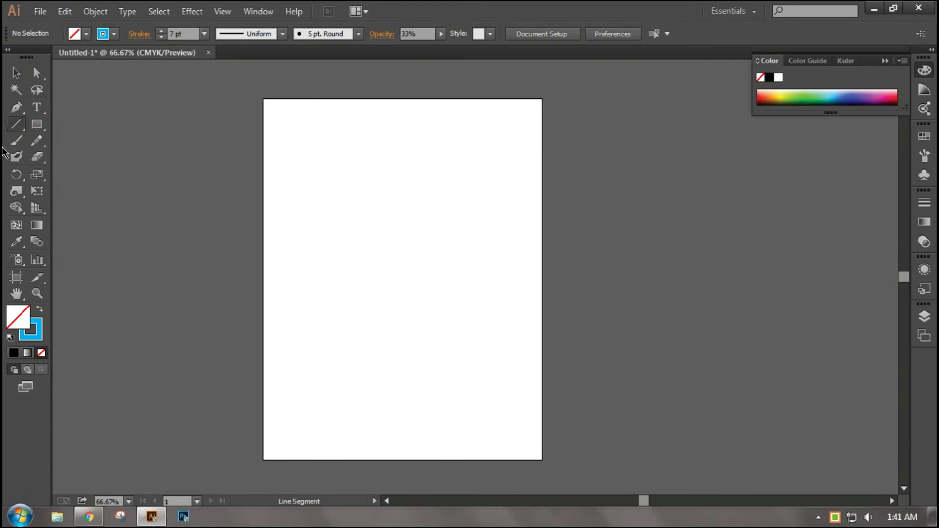
click(18, 193)
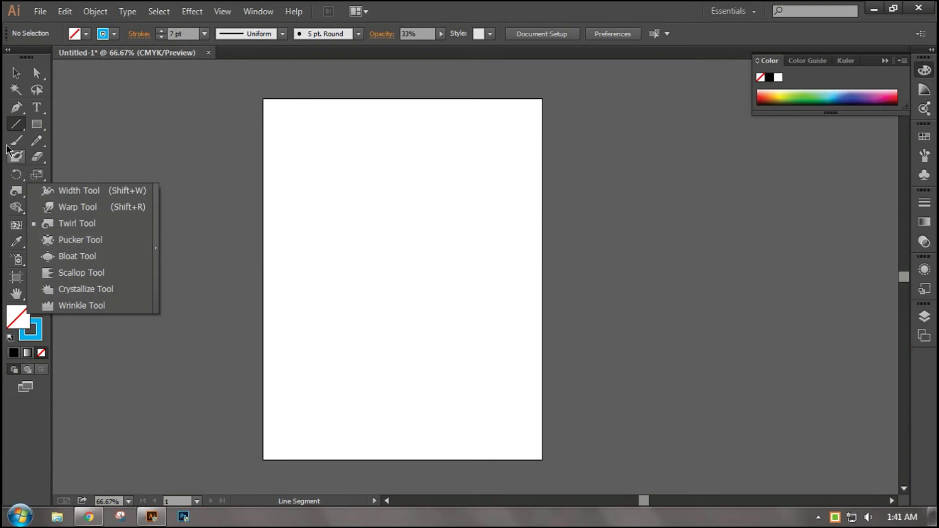
click(35, 127)
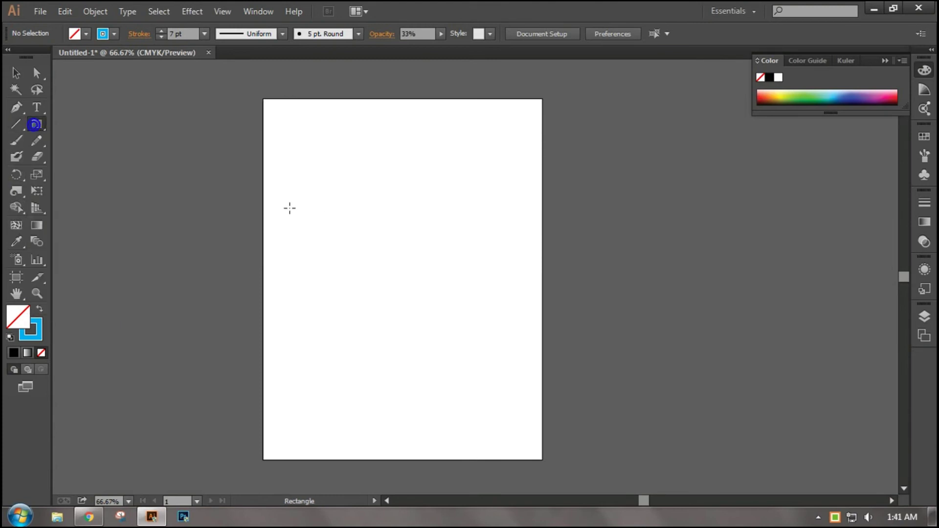
drag(279, 204, 524, 313)
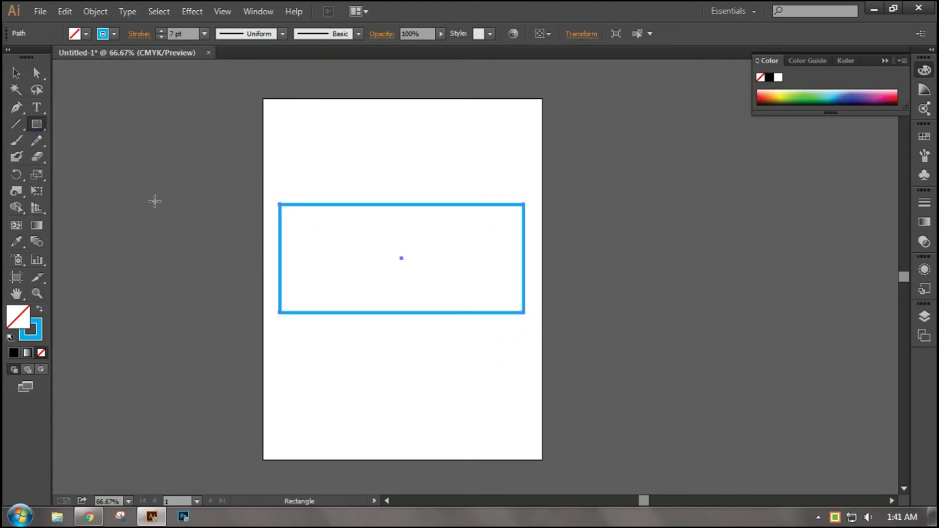
- Set the rectangle's stroke to None and its fill to cyan blue
click(113, 34)
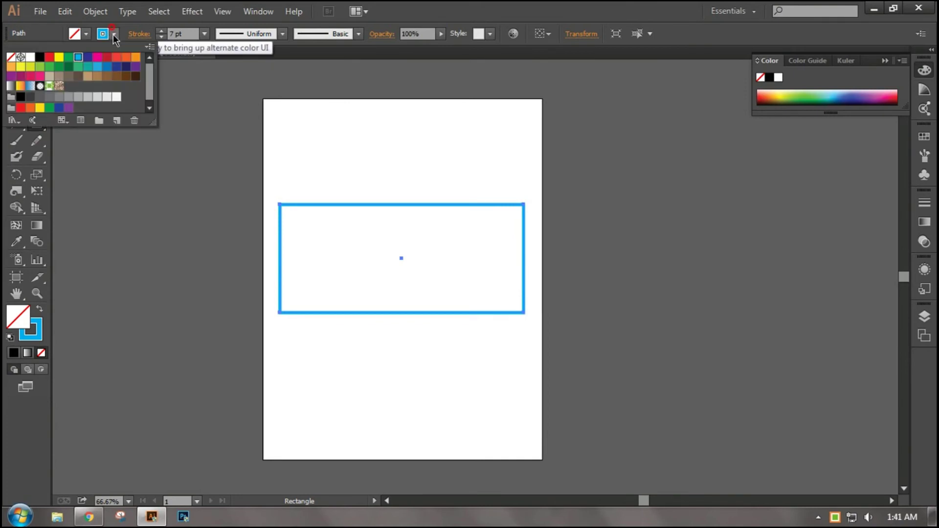
click(11, 57)
click(86, 34)
click(69, 58)
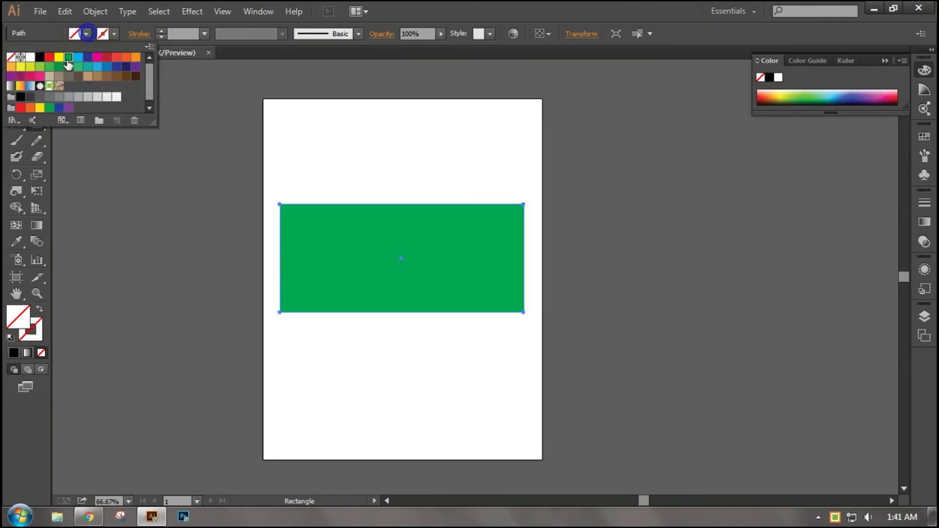
click(79, 57)
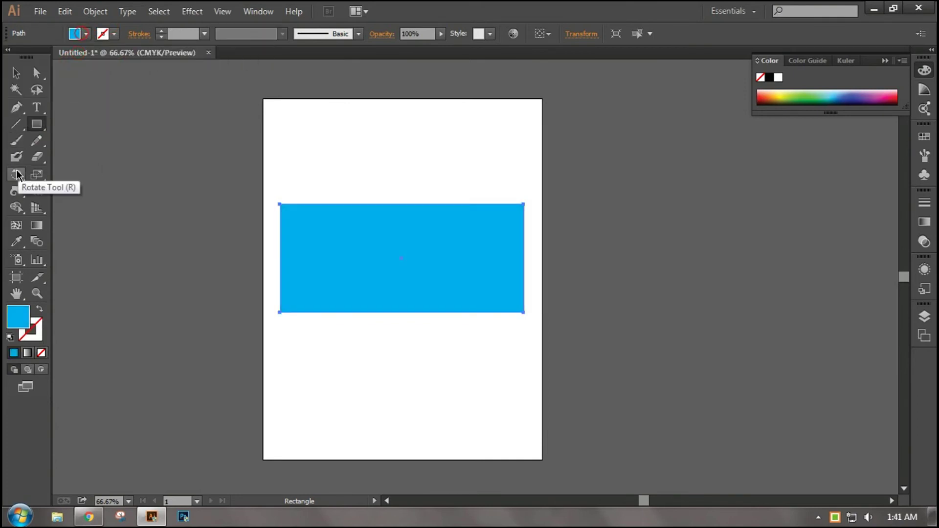
click(22, 194)
- Pucker the rectangle's top, left and bottom edges into wavy peaks
click(63, 240)
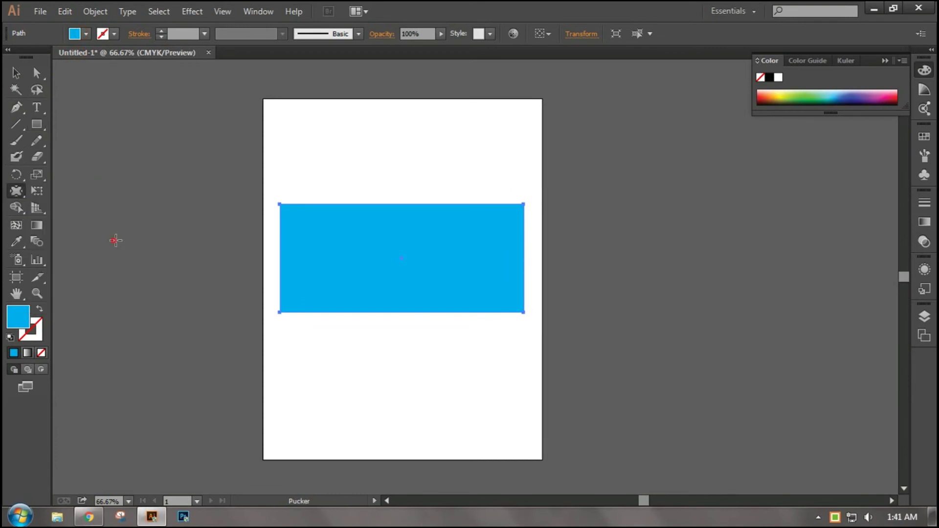
mouse_move(329, 190)
mouse_down()
mouse_move(513, 203)
mouse_move(520, 256)
mouse_move(493, 285)
mouse_move(494, 318)
mouse_move(367, 352)
mouse_move(273, 283)
mouse_move(357, 185)
mouse_move(459, 168)
mouse_move(514, 192)
mouse_move(460, 265)
mouse_move(392, 196)
mouse_move(472, 188)
mouse_move(513, 211)
mouse_move(283, 202)
mouse_up()
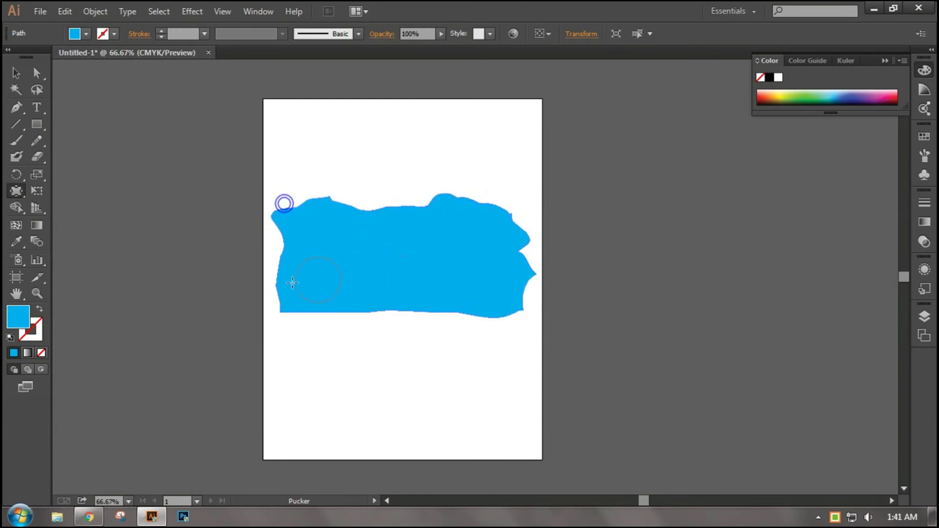
click(279, 277)
- Select the puckered shape and delete it
click(10, 79)
click(184, 174)
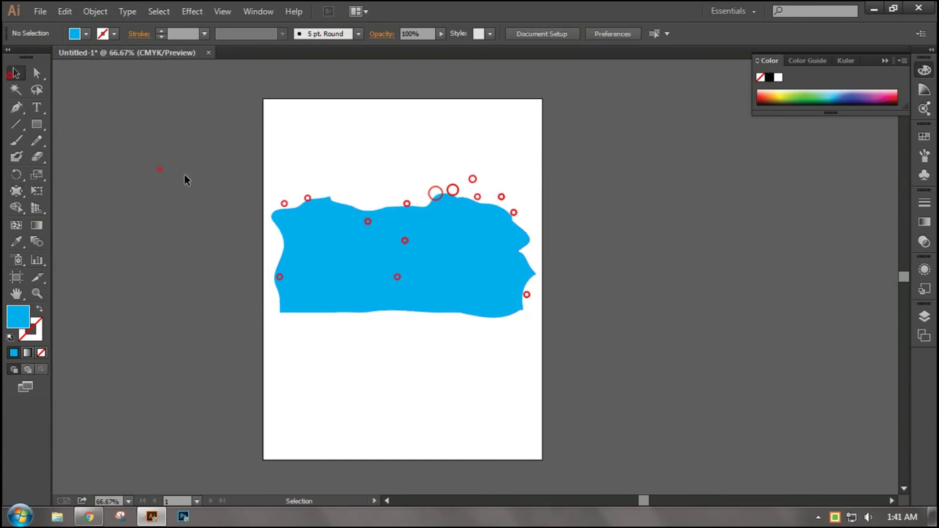
click(343, 259)
key(Delete)
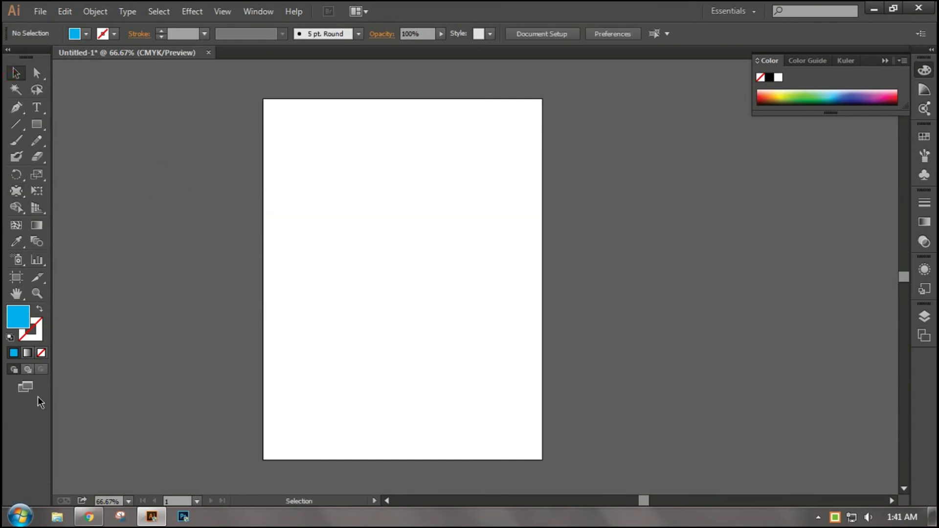
- Draw a rounded rectangle on the artboard
drag(19, 211, 42, 134)
drag(39, 124, 87, 137)
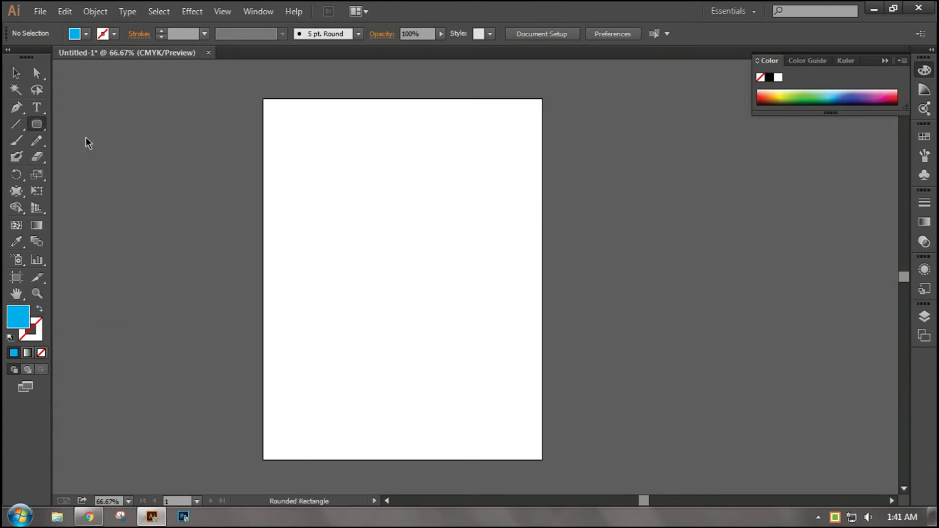
drag(289, 210, 515, 307)
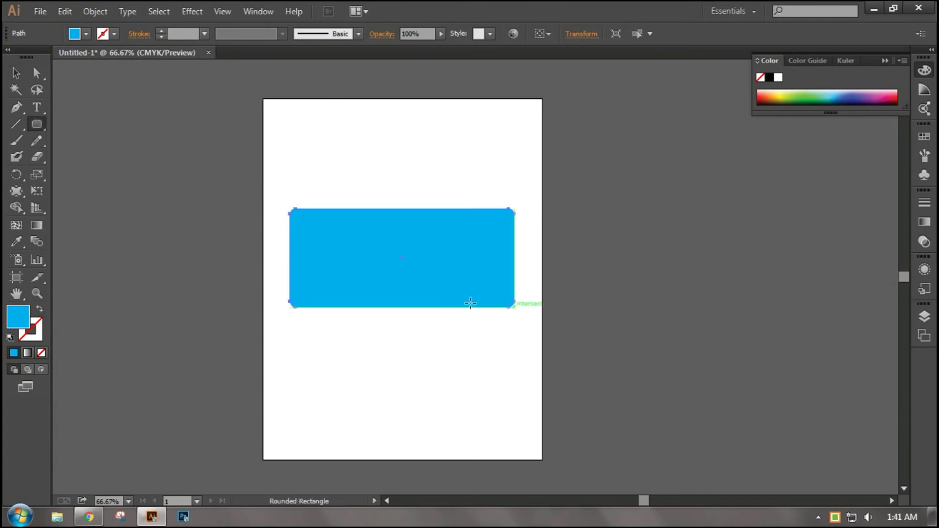
- Bloat the rounded rectangle's edges into large round lumps with the Bloat tool
drag(22, 194, 79, 263)
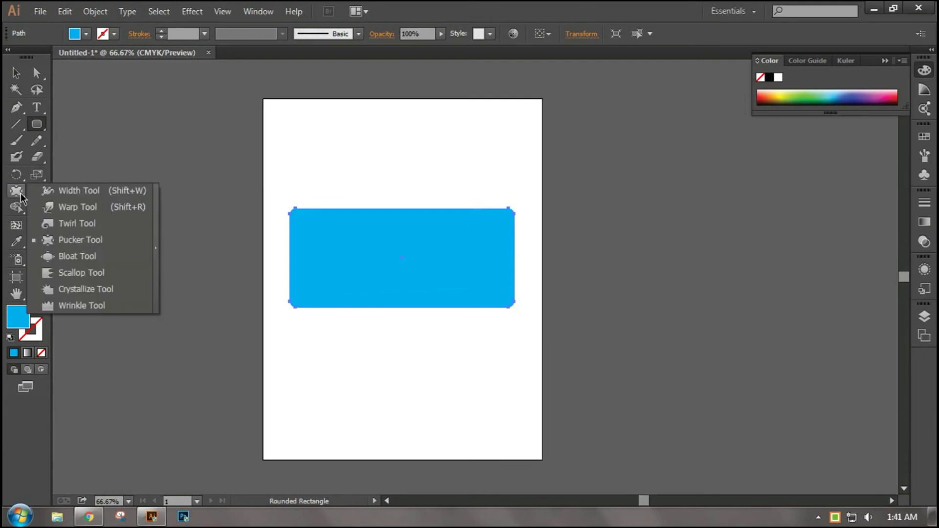
click(94, 264)
click(340, 218)
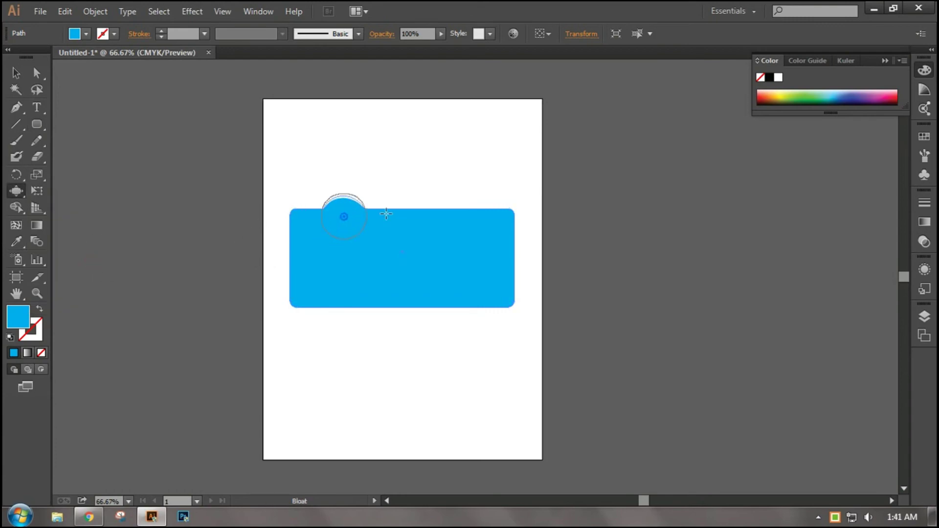
mouse_move(451, 216)
mouse_down()
mouse_move(478, 210)
mouse_move(288, 197)
mouse_up()
mouse_move(469, 168)
mouse_down()
mouse_move(481, 203)
mouse_move(513, 204)
mouse_move(419, 189)
mouse_up()
click(419, 202)
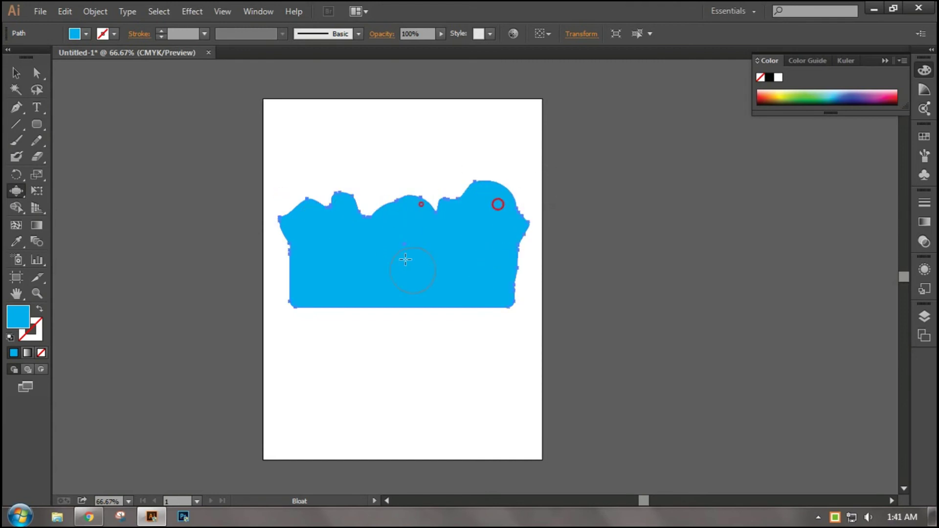
click(360, 201)
mouse_move(271, 262)
mouse_down()
mouse_move(444, 294)
mouse_move(489, 262)
mouse_move(522, 275)
mouse_move(417, 201)
mouse_move(371, 210)
mouse_up()
mouse_move(310, 185)
mouse_down()
mouse_move(282, 236)
mouse_move(450, 195)
mouse_move(524, 244)
mouse_move(341, 288)
mouse_up()
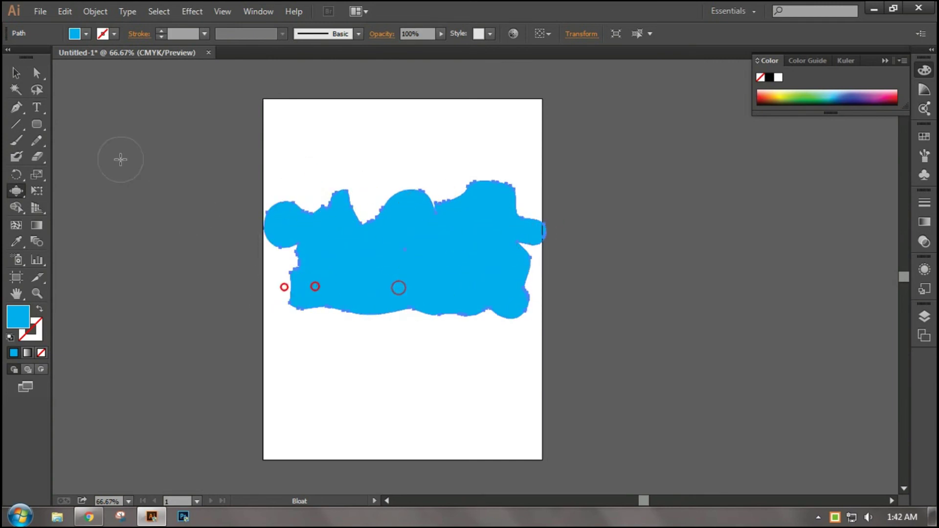
- Select the bloated shape and delete it
click(16, 73)
drag(224, 186, 404, 335)
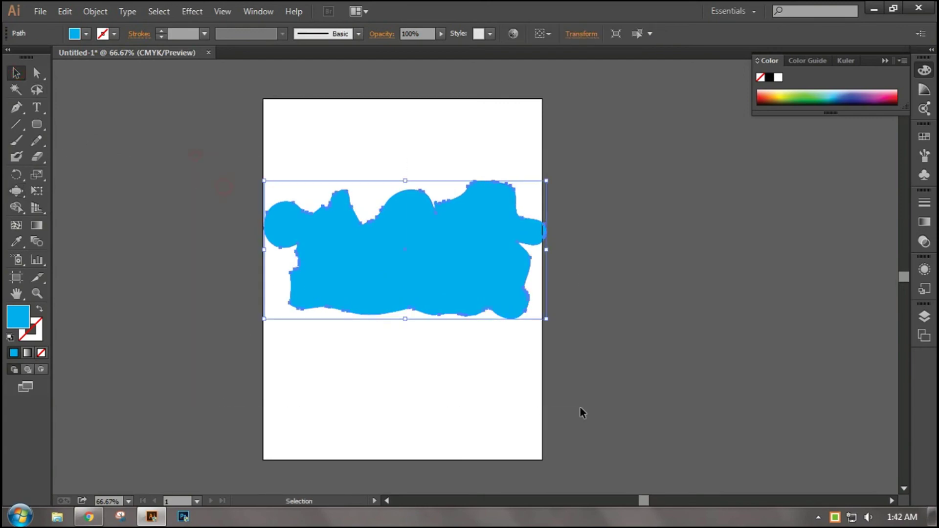
key(Delete)
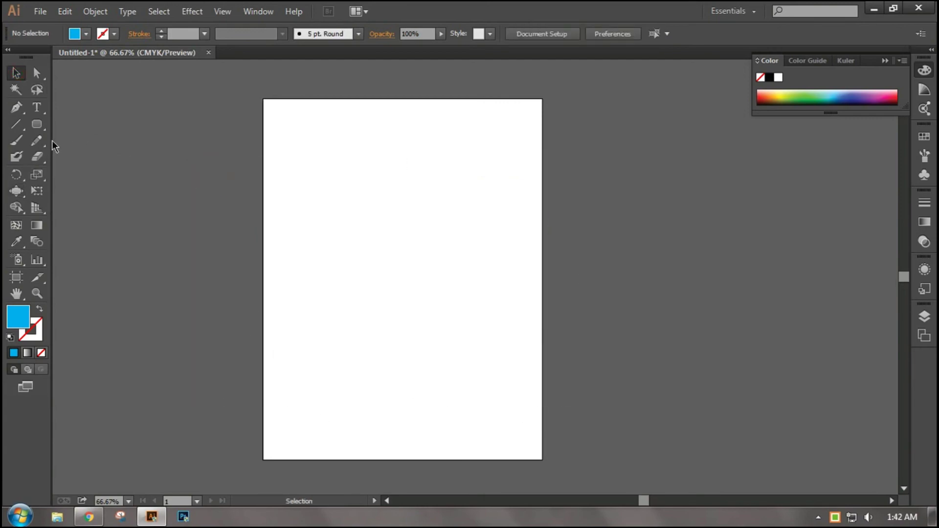
- Draw a rectangle and scallop its top edge into a ragged, frayed outline
drag(37, 124, 93, 123)
drag(304, 200, 524, 307)
click(16, 193)
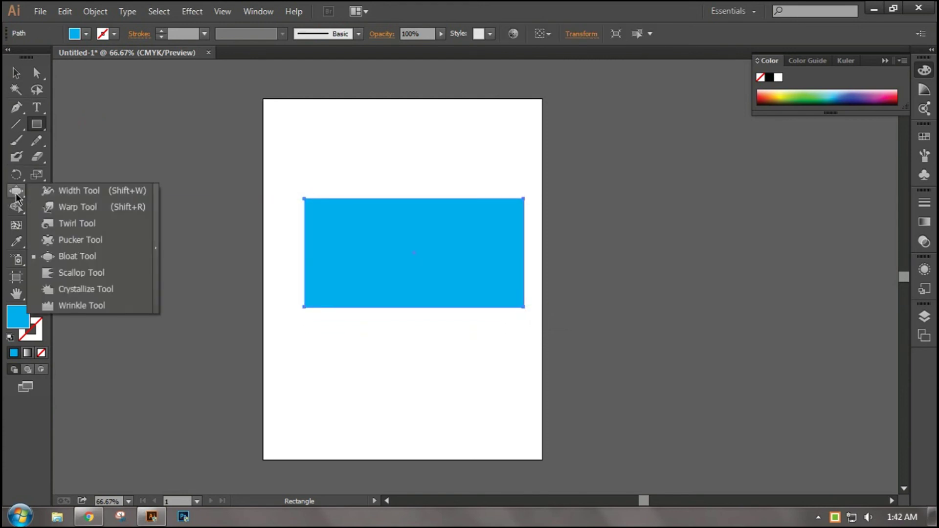
click(102, 279)
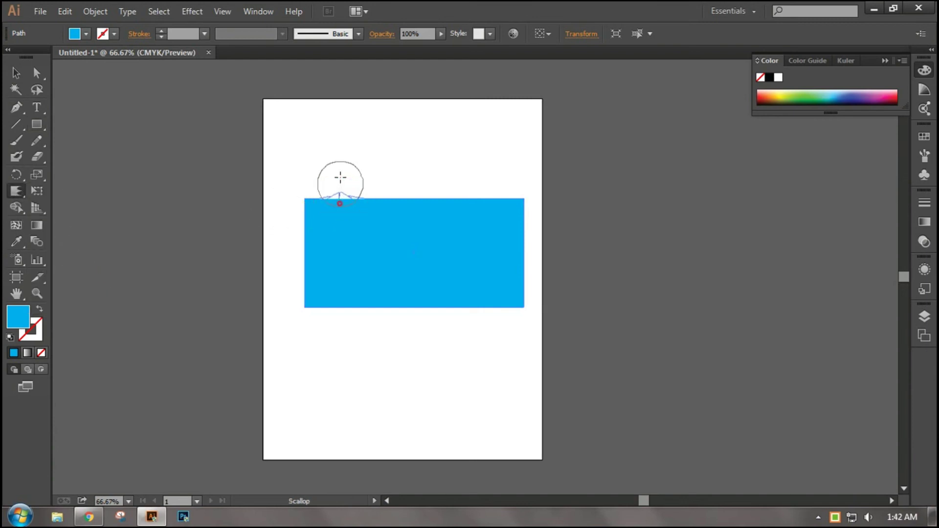
drag(339, 203, 378, 221)
mouse_move(434, 200)
mouse_down()
mouse_move(464, 200)
mouse_move(416, 158)
mouse_up()
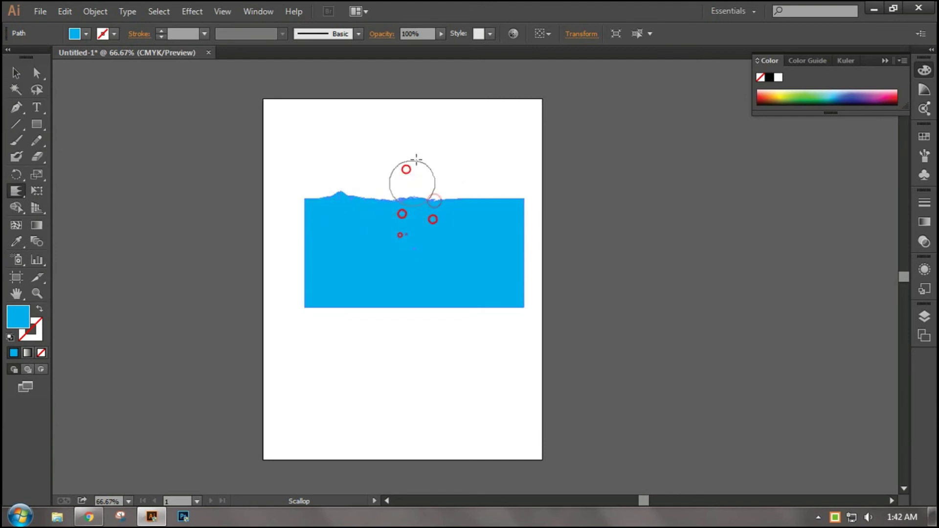
drag(507, 214, 483, 215)
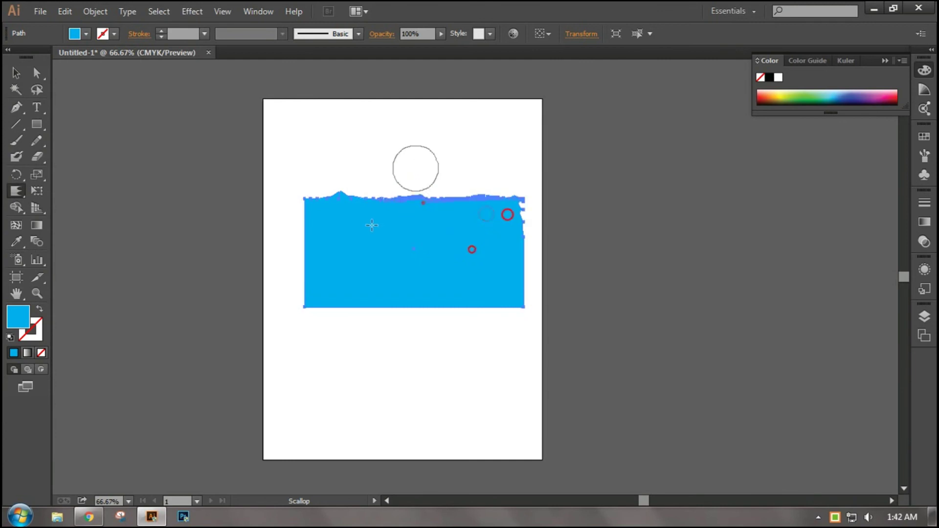
drag(371, 225, 318, 237)
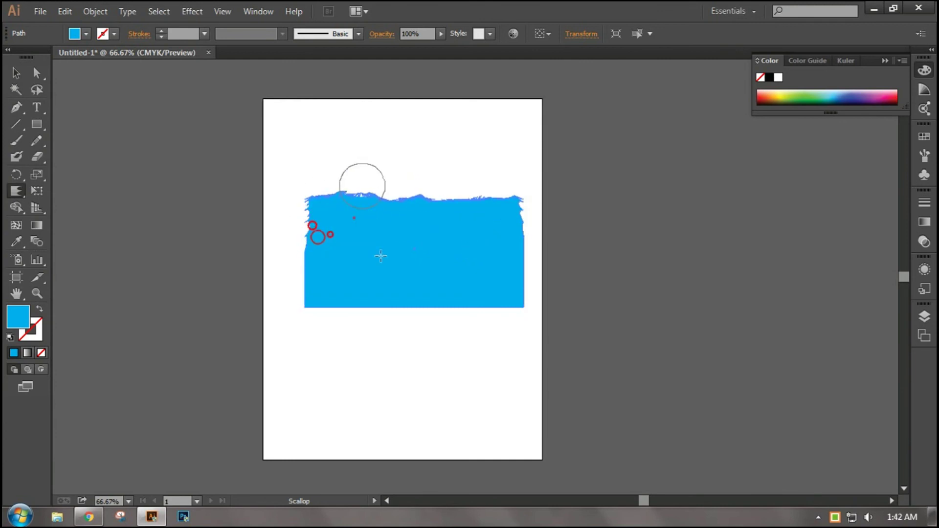
- Select the whole scalloped shape with the Selection tool
click(16, 73)
click(96, 161)
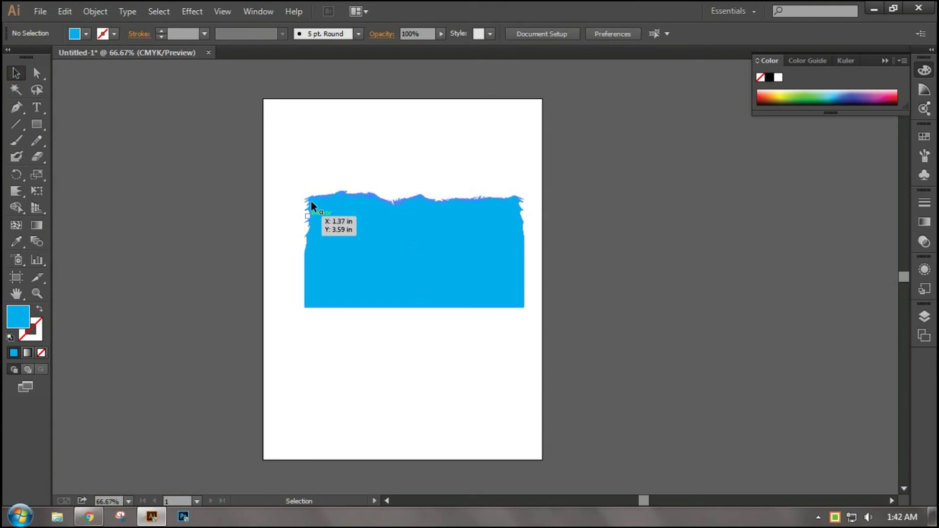
drag(507, 377, 507, 377)
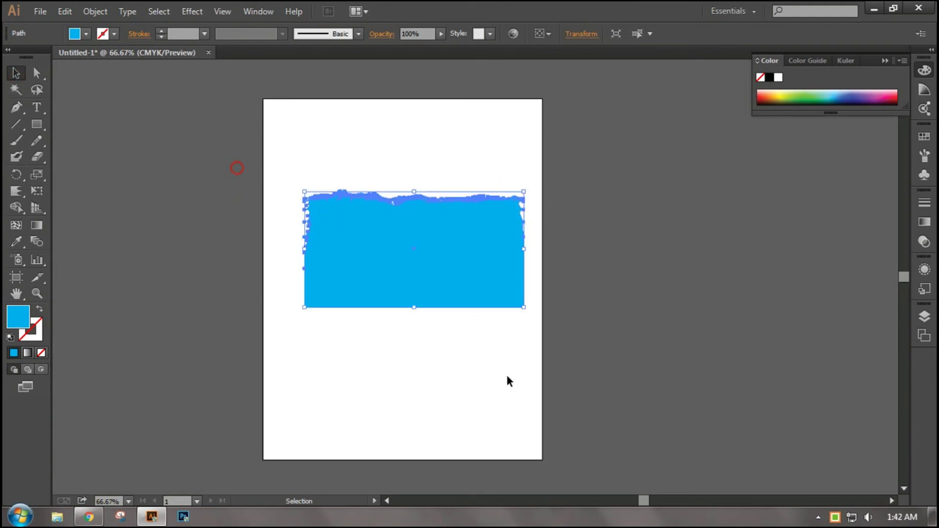
- Delete the scalloped shape and draw a new blue rectangle mid-artboard
key(Delete)
click(17, 207)
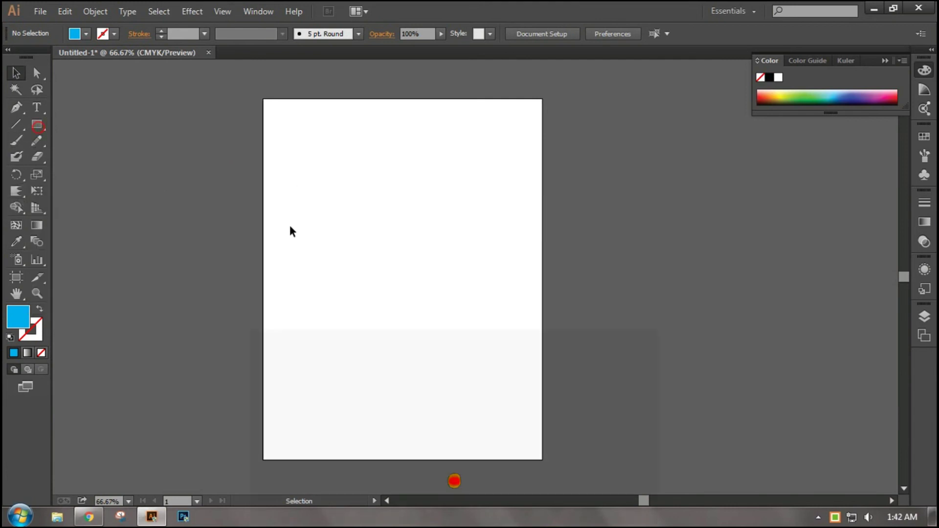
key(m)
drag(303, 217, 513, 316)
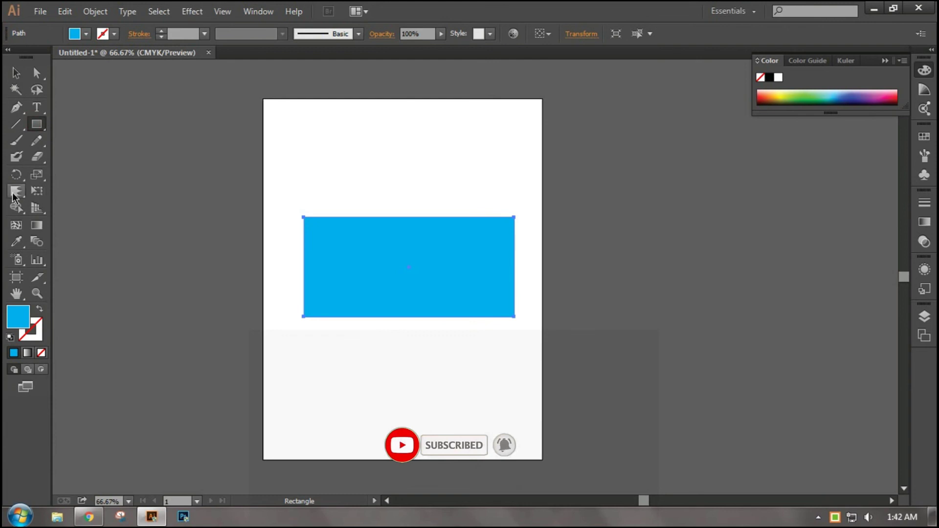
click(17, 190)
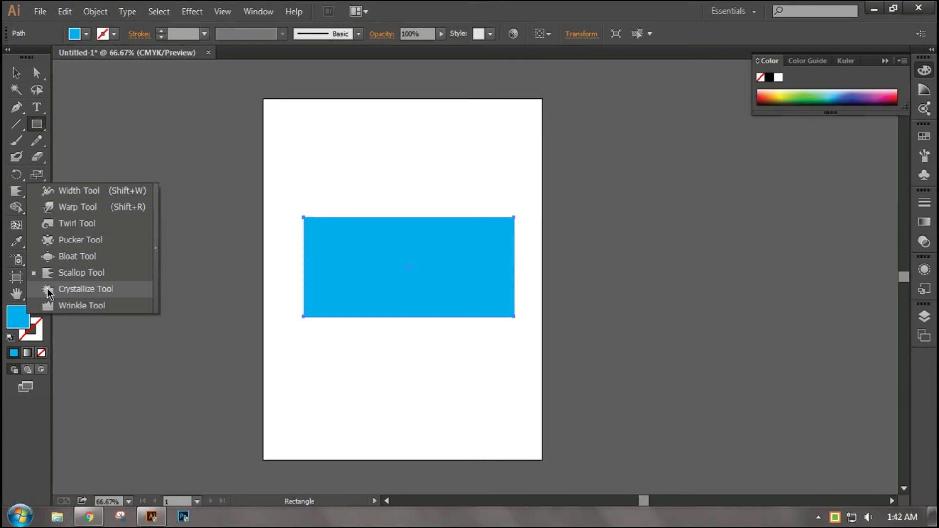
- Crystallize the rectangle's top edge into spikes, left to right and at the top-left corner
click(82, 289)
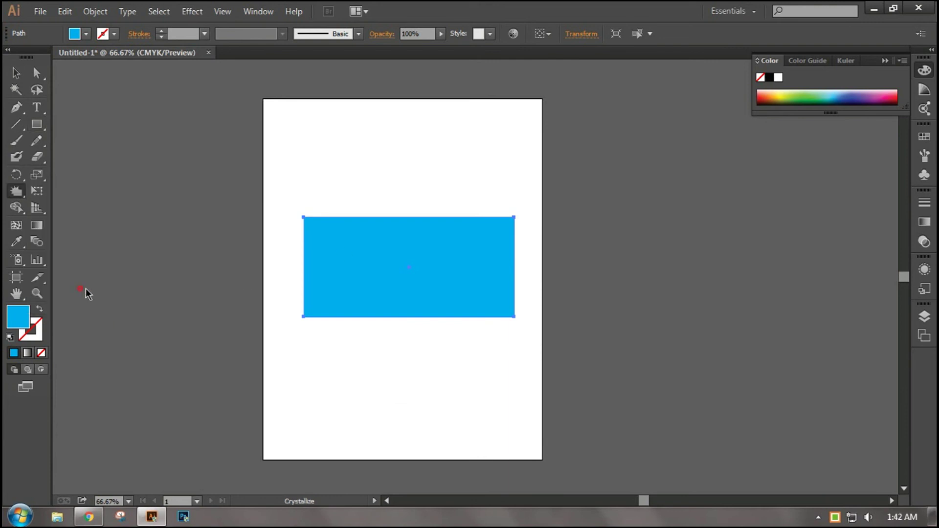
mouse_move(351, 213)
mouse_down()
mouse_move(337, 198)
mouse_move(337, 210)
mouse_up()
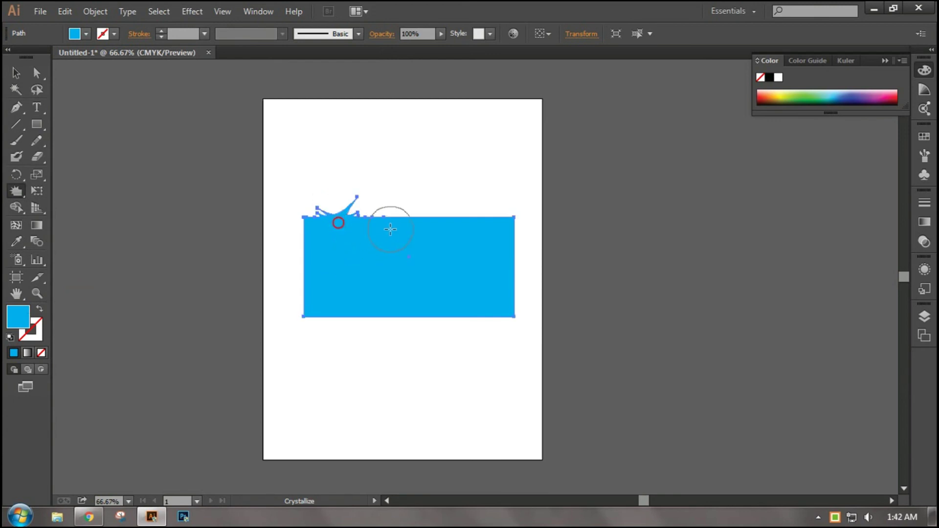
mouse_move(390, 226)
mouse_down()
mouse_move(398, 205)
mouse_move(451, 199)
mouse_move(497, 206)
mouse_move(505, 217)
mouse_up()
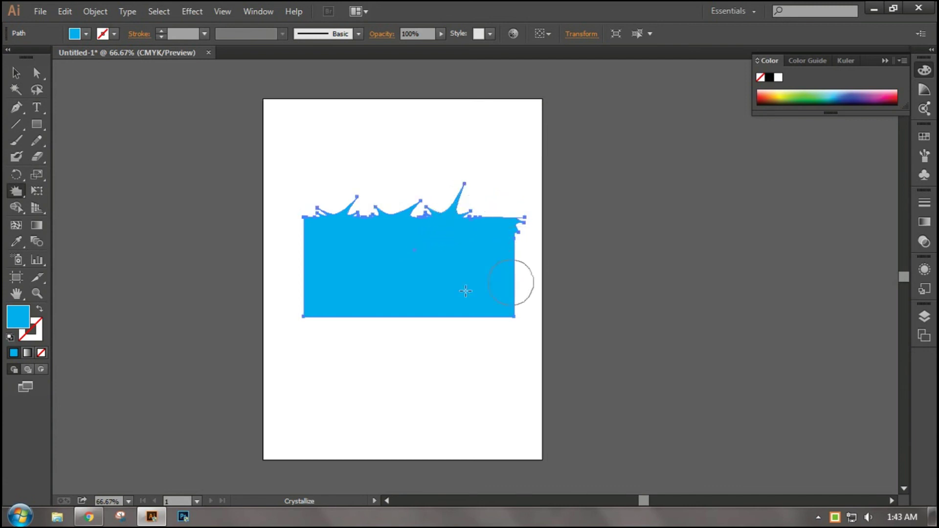
drag(304, 221, 310, 226)
- Reselect the splash shape and add thin crystallize spikes along the middle of its top edge
click(16, 74)
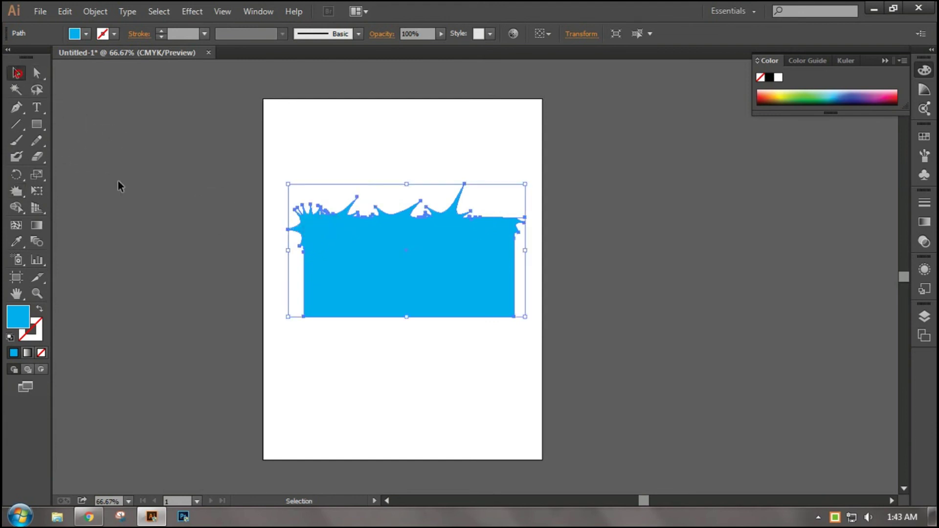
click(118, 181)
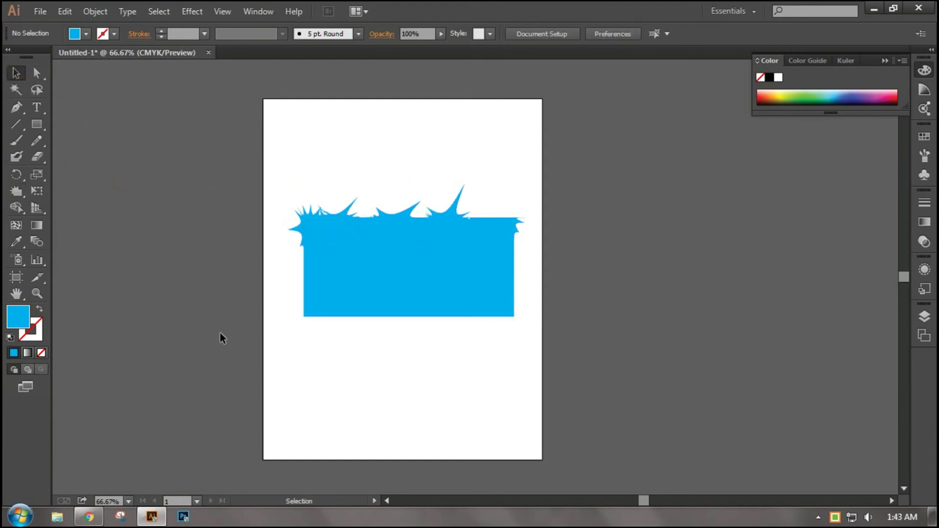
click(418, 255)
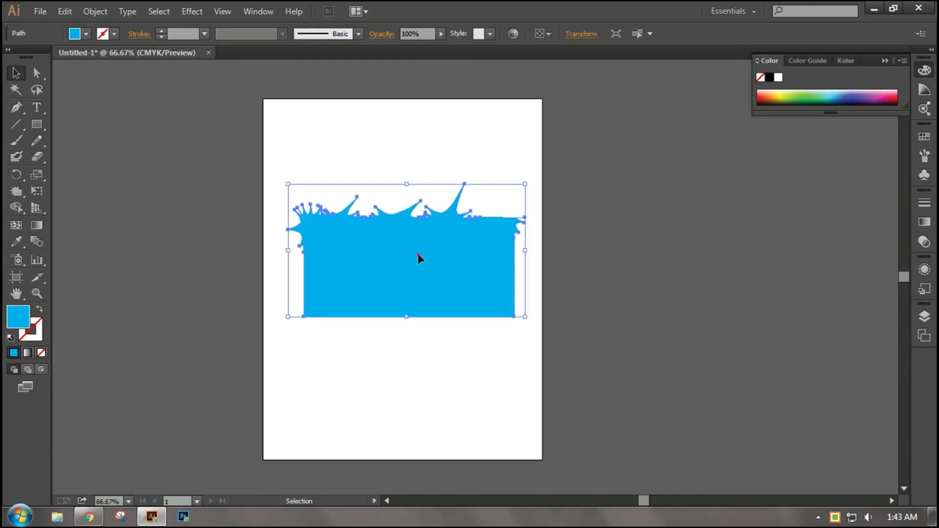
click(16, 191)
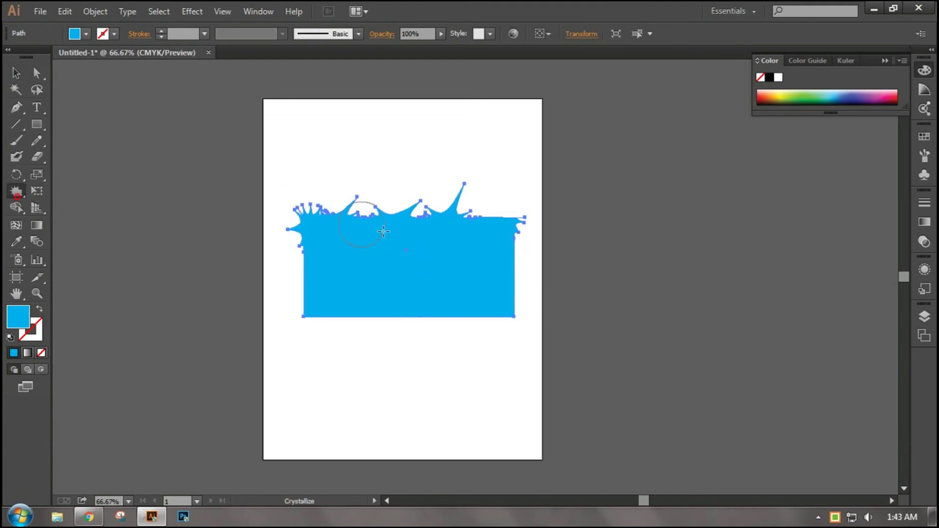
click(484, 211)
mouse_move(489, 208)
mouse_down()
mouse_move(422, 217)
mouse_move(412, 204)
mouse_up()
- Select the whole spiky splash shape with marquee drags
click(17, 74)
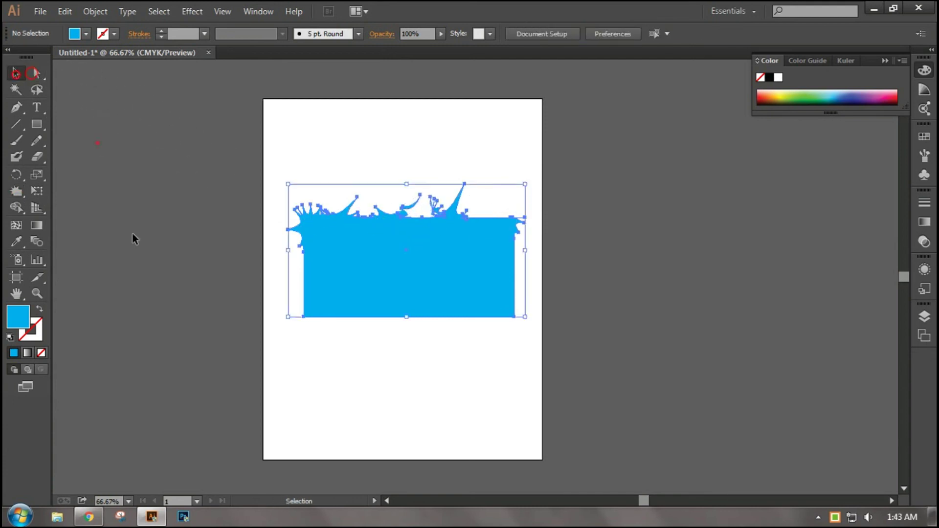
click(423, 404)
drag(538, 421, 239, 253)
click(310, 325)
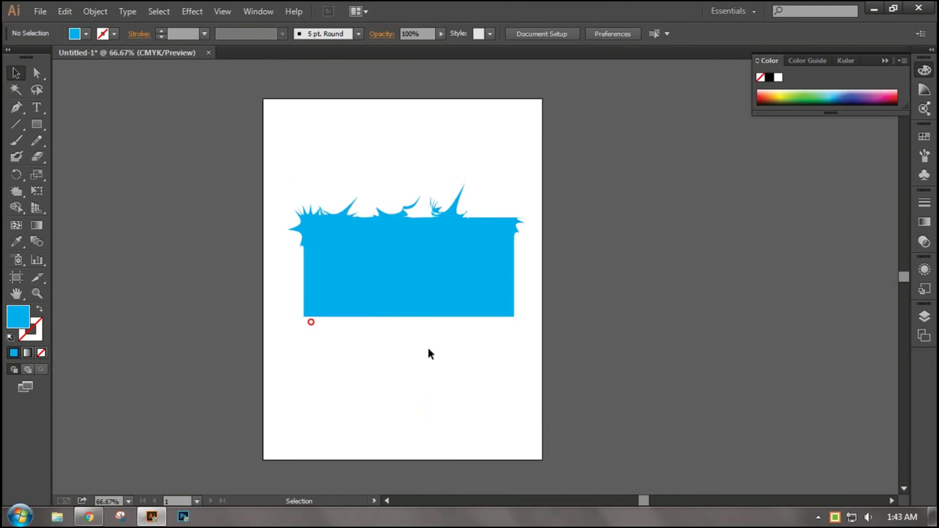
drag(428, 347, 248, 174)
- Delete the splash shape, draw a wide blue rectangle mid-artboard, and pick the Wrinkle Tool
key(Delete)
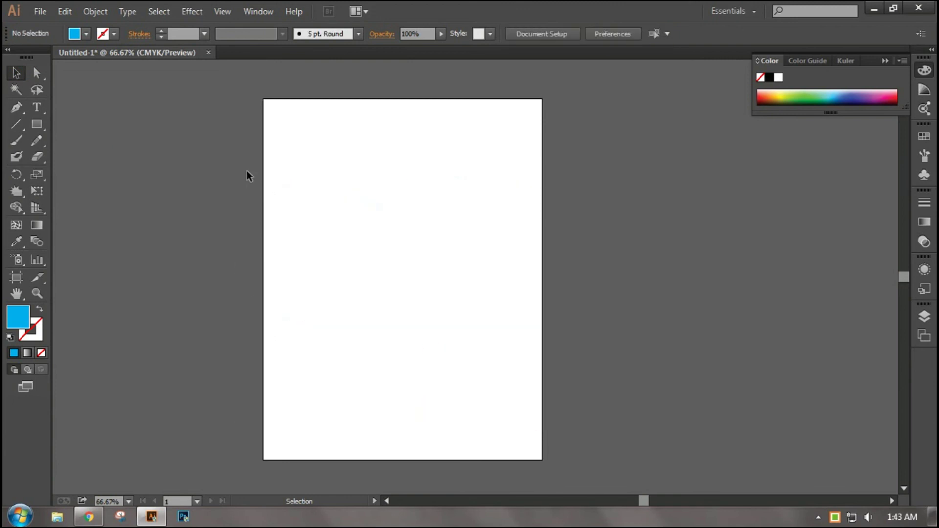
click(16, 206)
drag(17, 191, 60, 301)
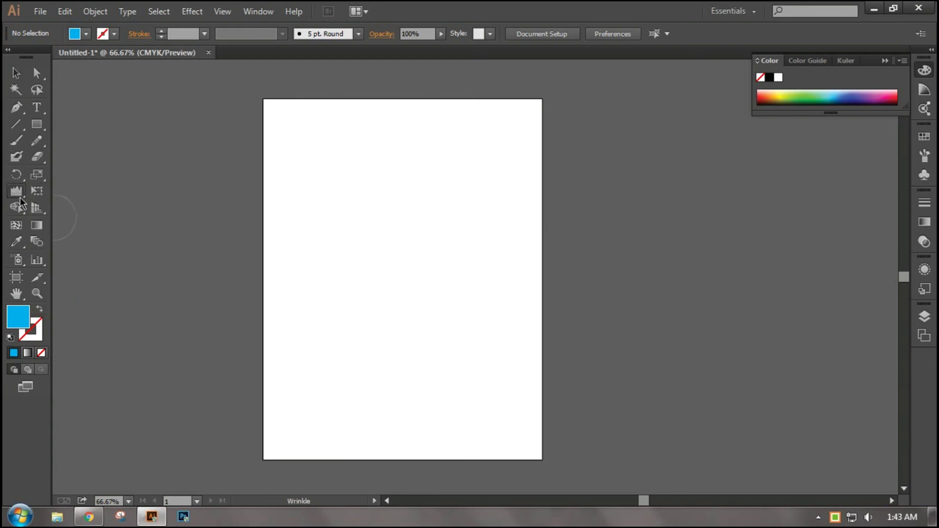
drag(16, 191, 74, 318)
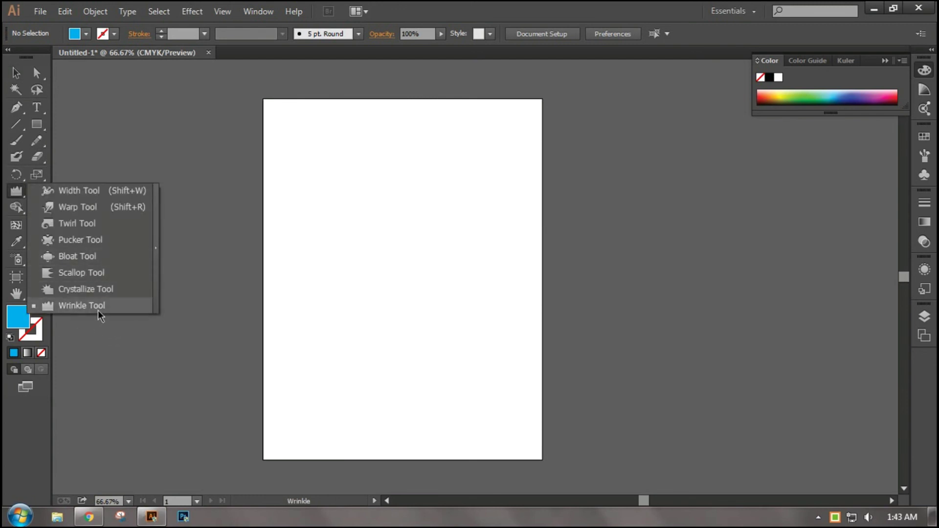
drag(36, 124, 88, 123)
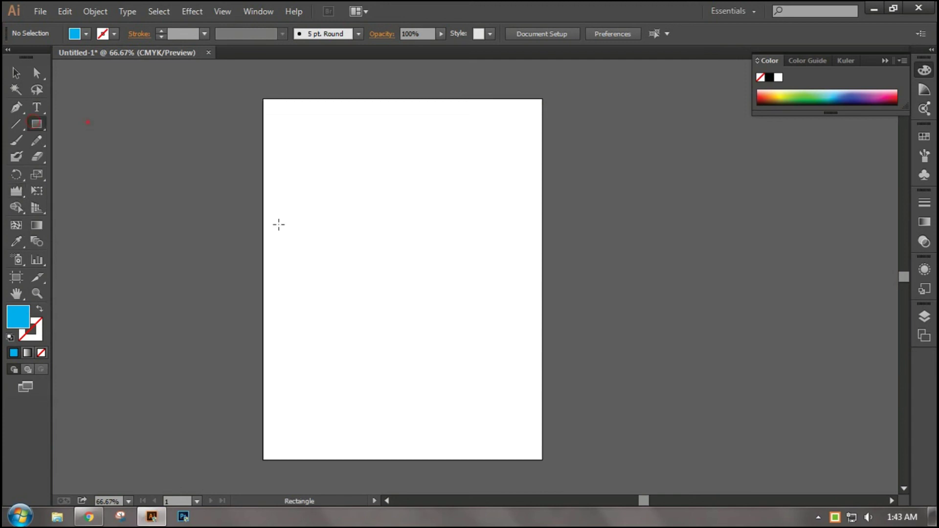
drag(299, 239, 516, 297)
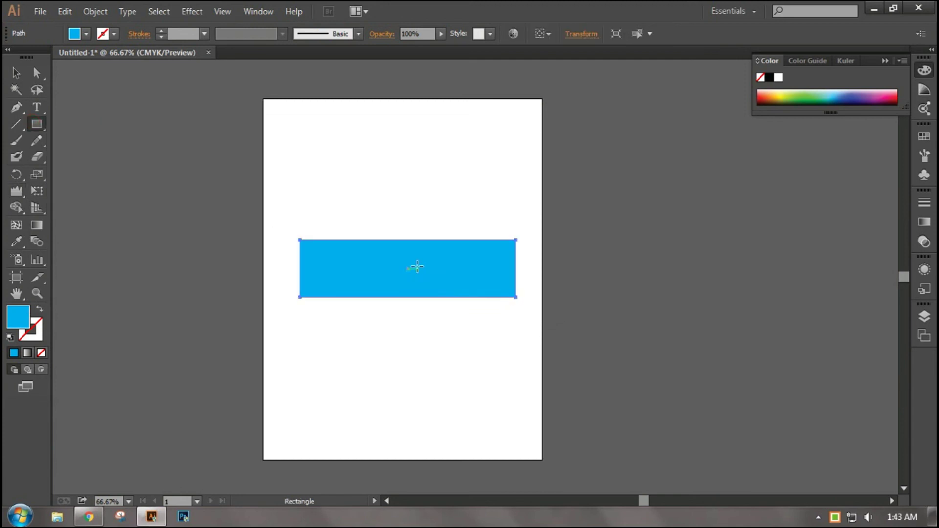
drag(17, 191, 79, 303)
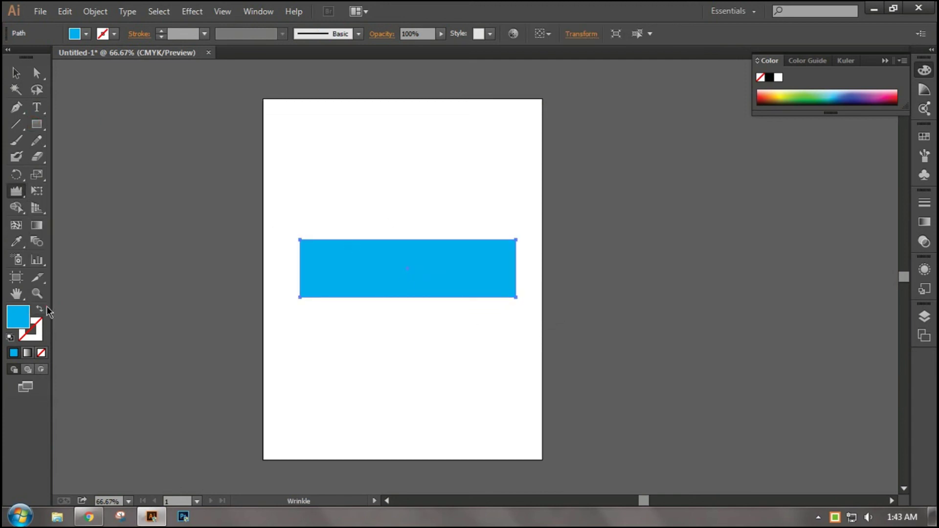
- Wrinkle the rectangle's top edge into a jagged fringe from the middle out to both ends
drag(342, 254, 340, 207)
mouse_move(335, 248)
mouse_down()
mouse_move(344, 215)
mouse_move(355, 265)
mouse_move(434, 229)
mouse_up()
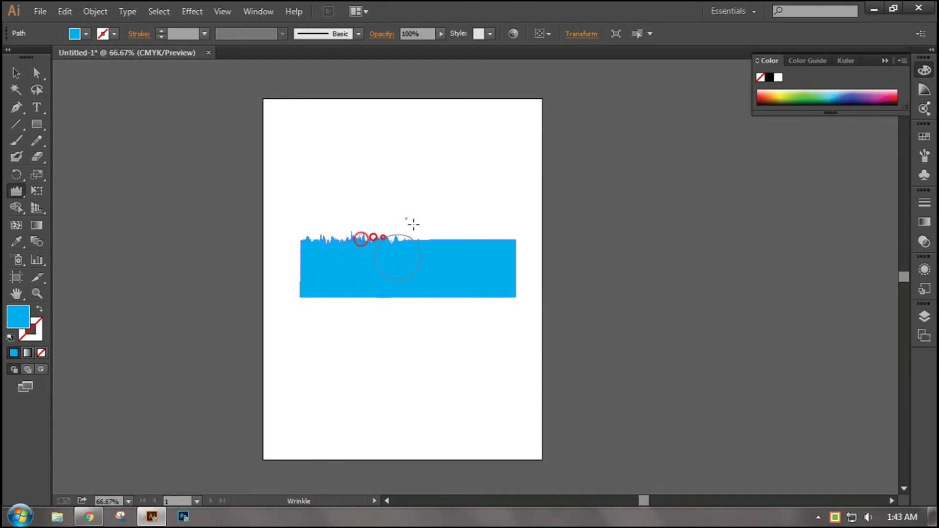
mouse_move(433, 230)
mouse_down()
mouse_move(462, 254)
mouse_move(408, 232)
mouse_move(494, 242)
mouse_move(356, 226)
mouse_up()
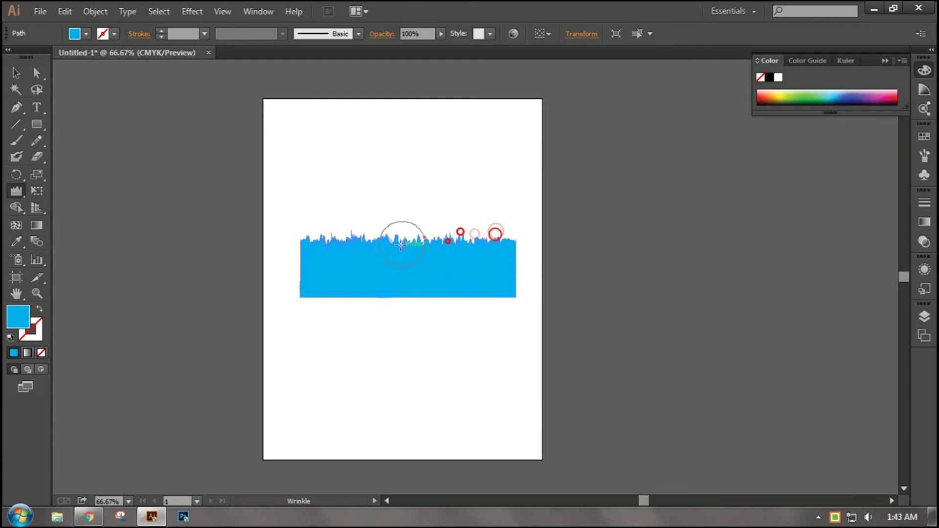
drag(356, 226, 304, 237)
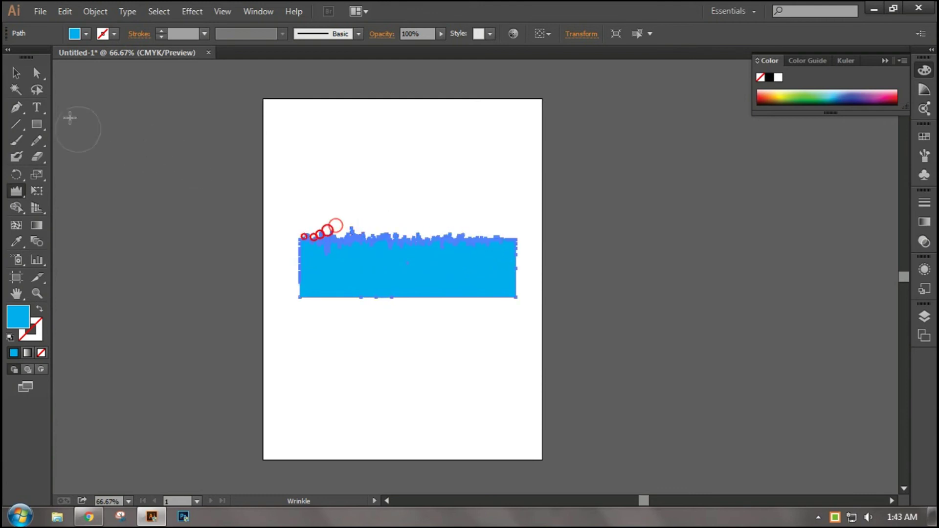
- Switch to the Selection Tool and try selecting the wrinkled shape
click(34, 73)
click(122, 215)
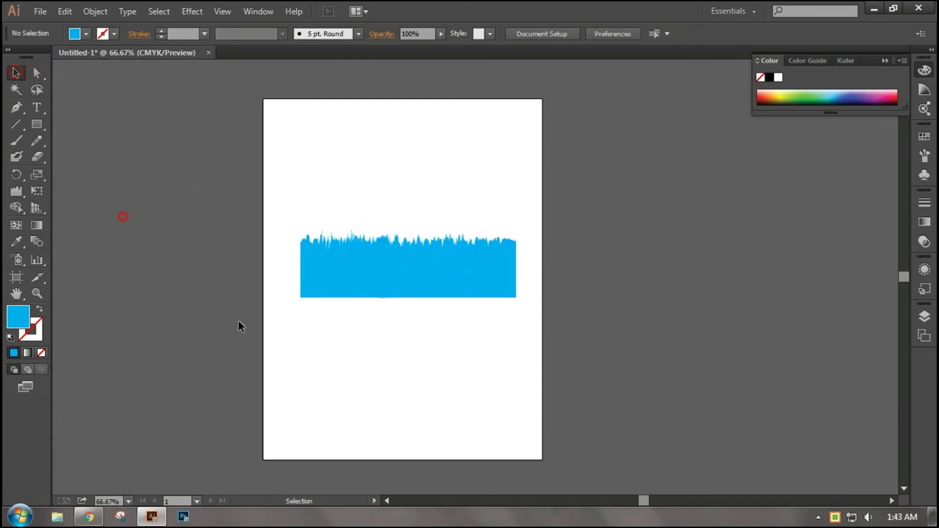
drag(368, 270, 450, 346)
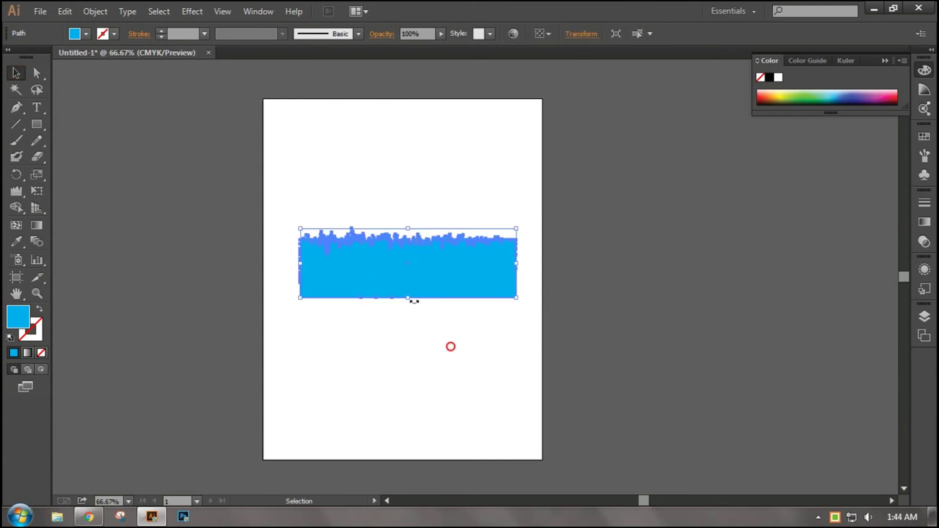
click(353, 336)
click(360, 177)
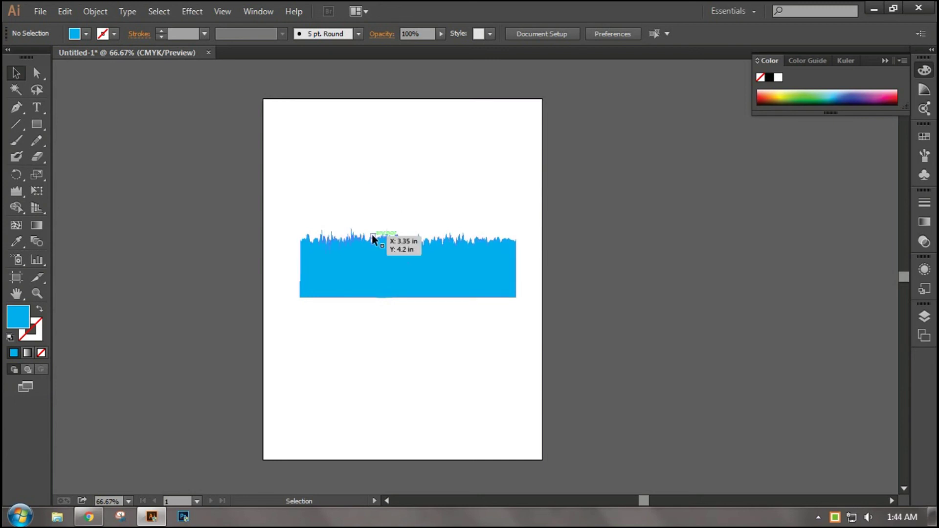
click(325, 345)
- Marquee-select the whole wrinkled shape, delete it, and bring up the liquify tools list
click(341, 271)
click(328, 317)
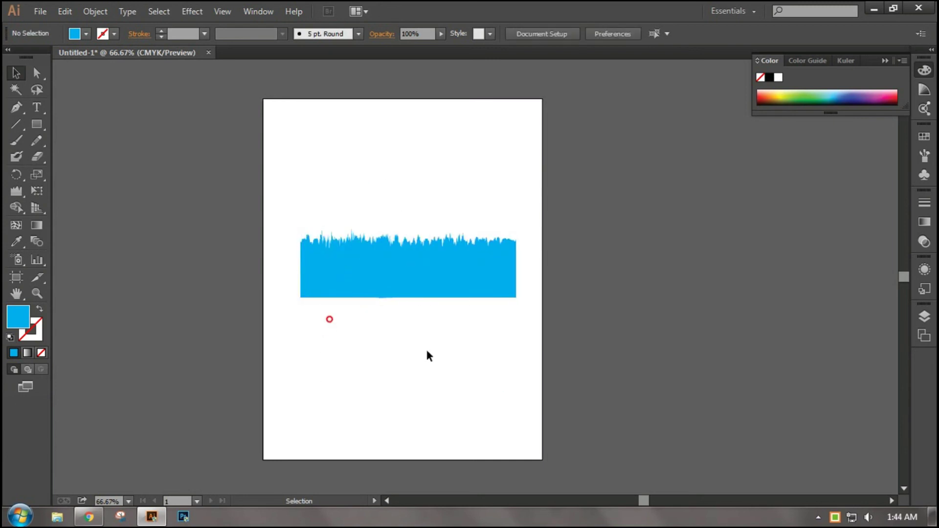
drag(427, 352, 295, 244)
click(393, 418)
drag(509, 366, 240, 281)
key(Delete)
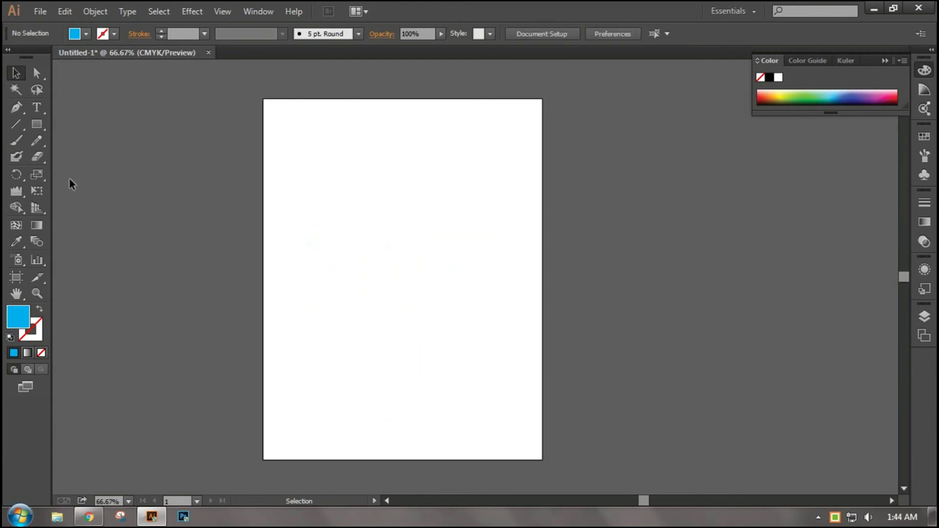
drag(16, 191, 61, 194)
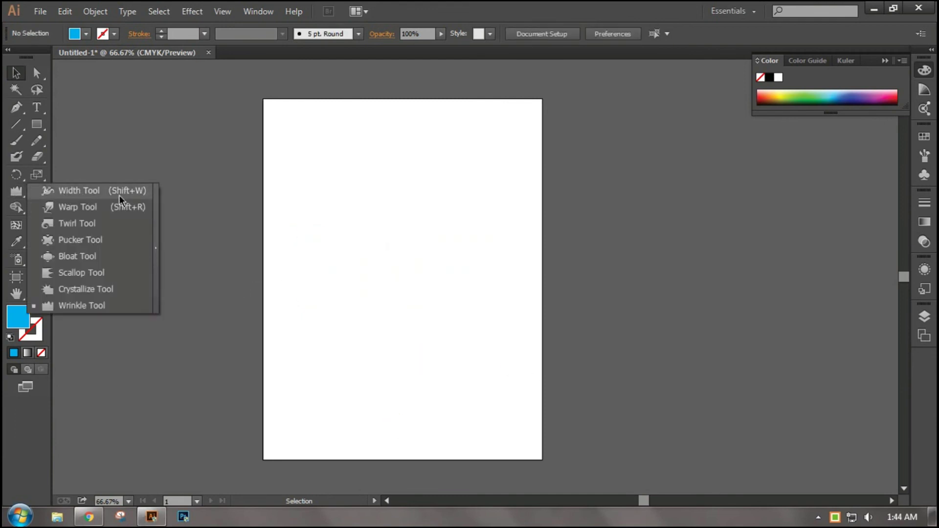